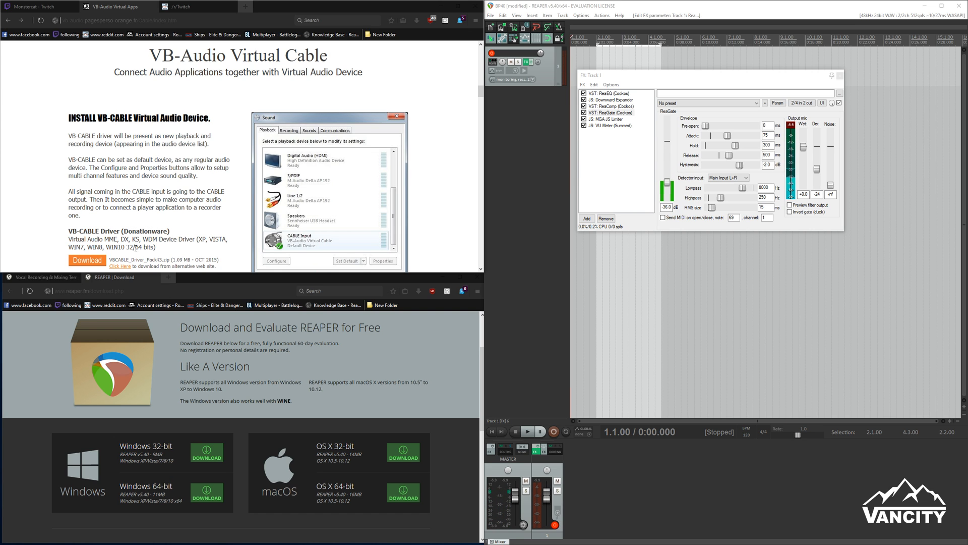
- Show the captured image of the audio device preferences and clear it from the workspace
left_click_drag(88, 160, 92, 160)
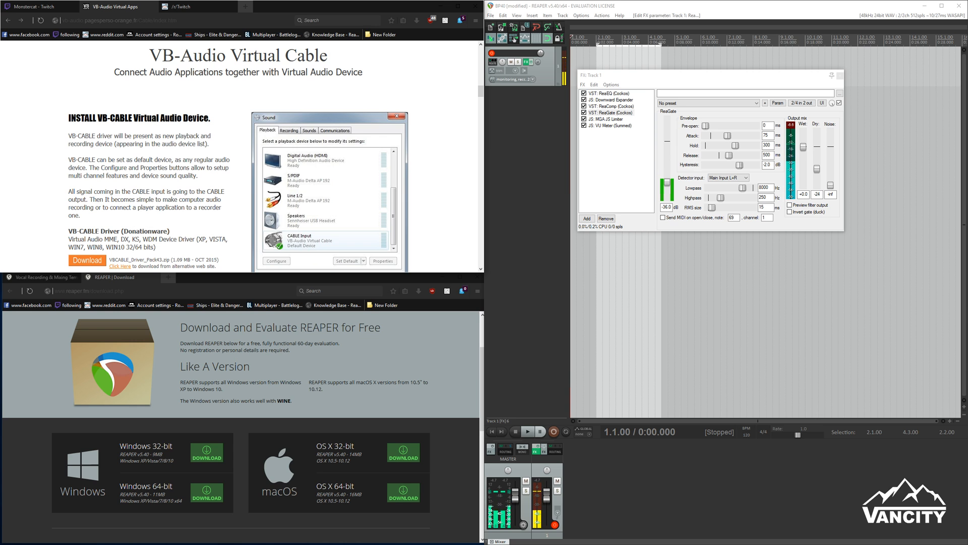
left_click_drag(668, 280, 704, 276)
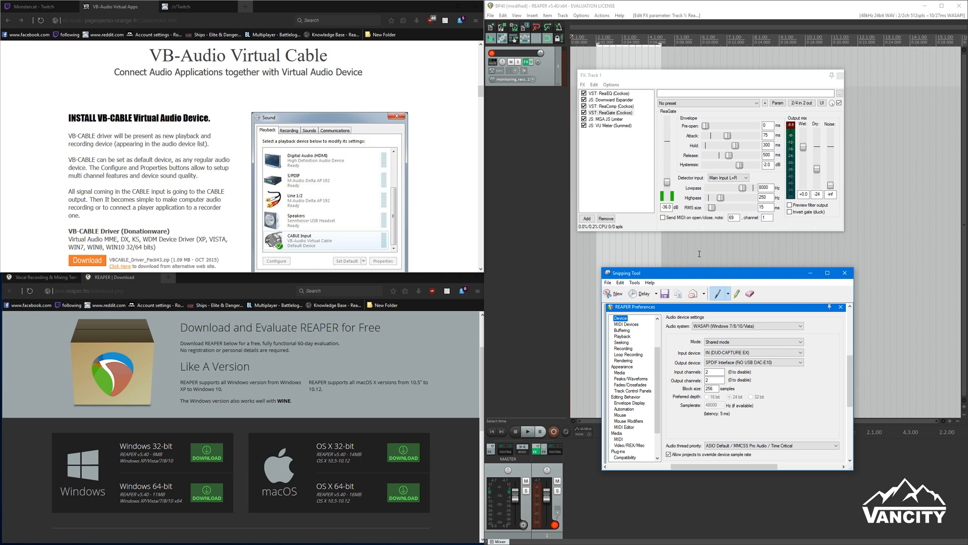
left_click_drag(783, 280, 967, 285)
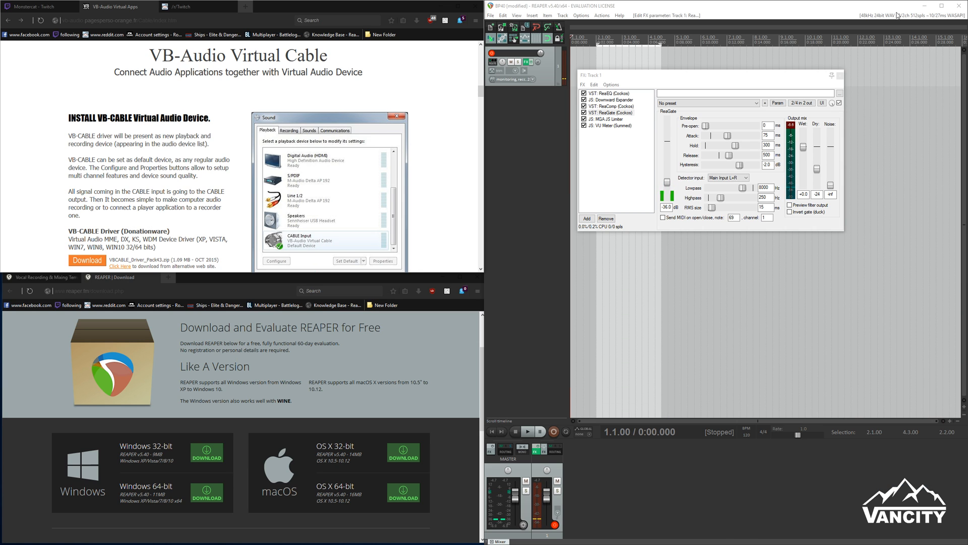
left_click(806, 10)
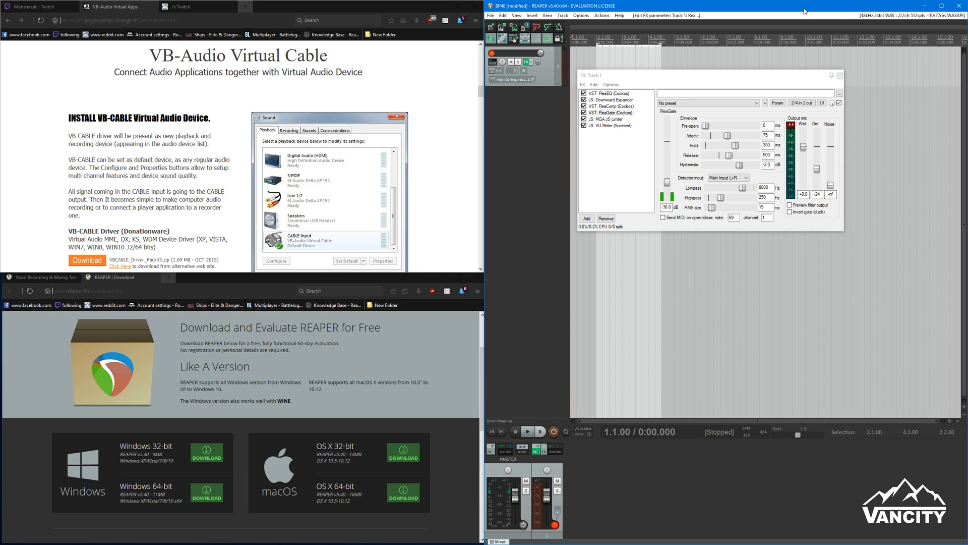
- Review the audio device preferences, checking the mode options and devices, and close them without changes
left_click(914, 19)
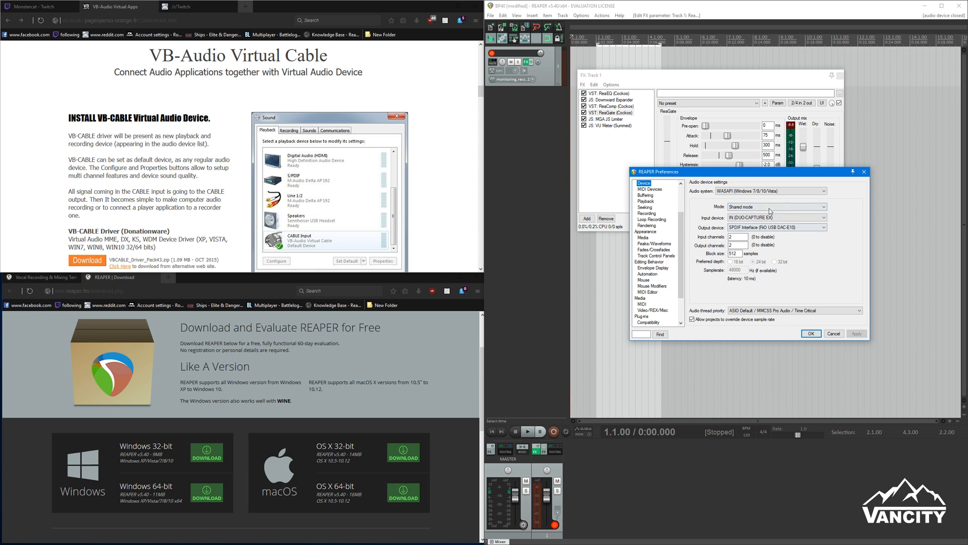
left_click(807, 208)
left_click(810, 207)
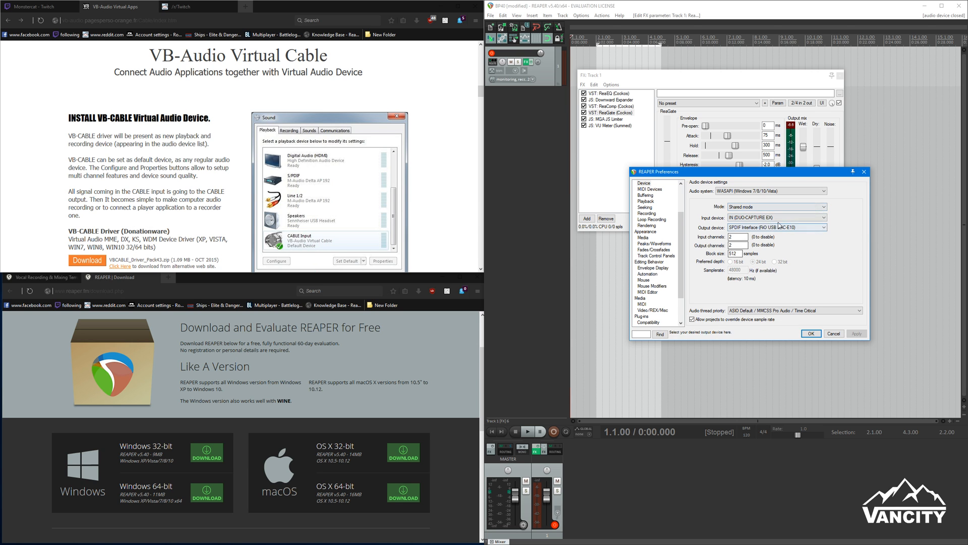
left_click(834, 334)
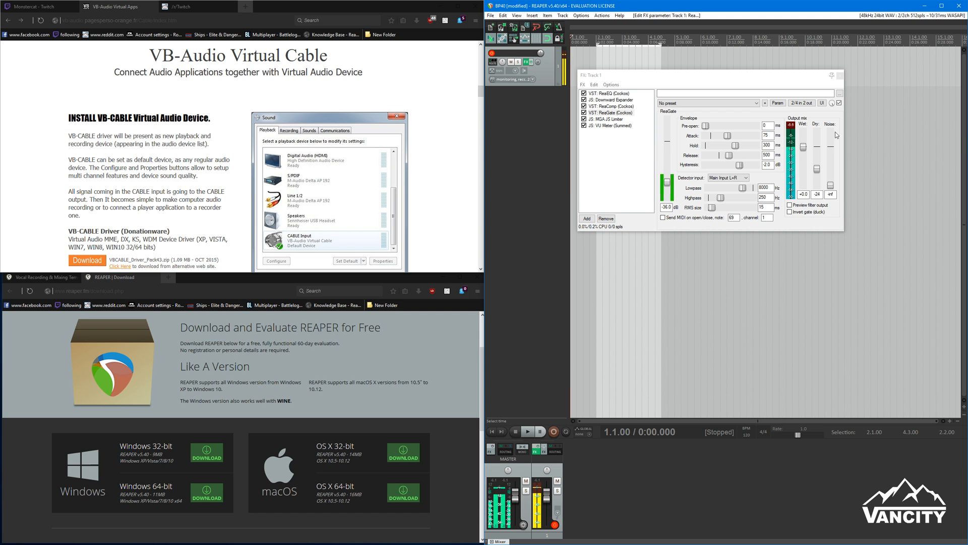
- Move track 1's effects window aside with ReaEQ shown, and insert a new track below track 1
left_click_drag(728, 75, 788, 68)
left_click(641, 90)
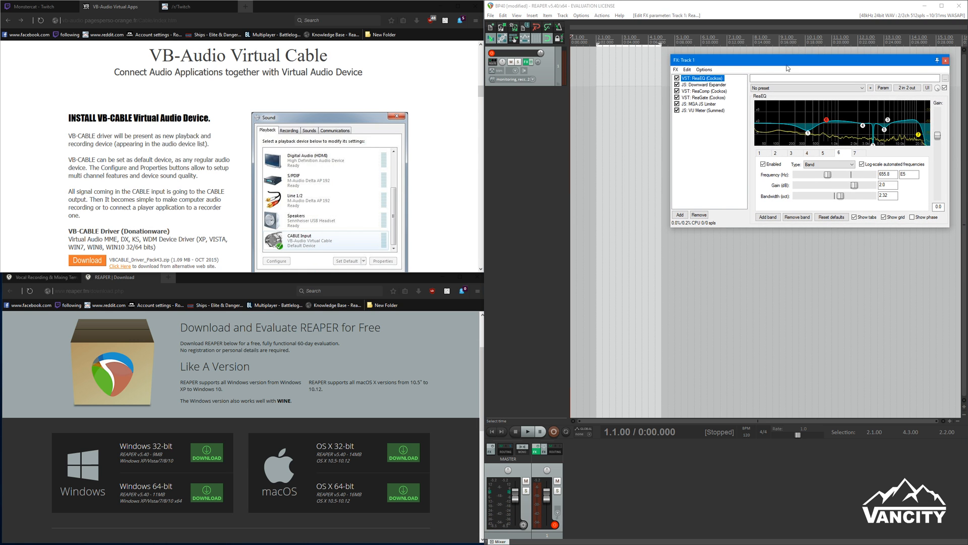
left_click(507, 110)
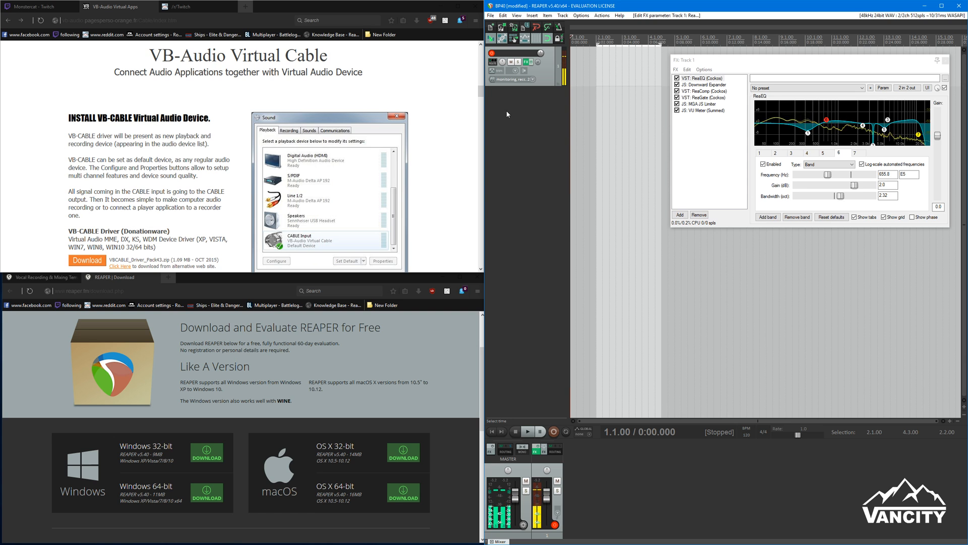
right_click(507, 111)
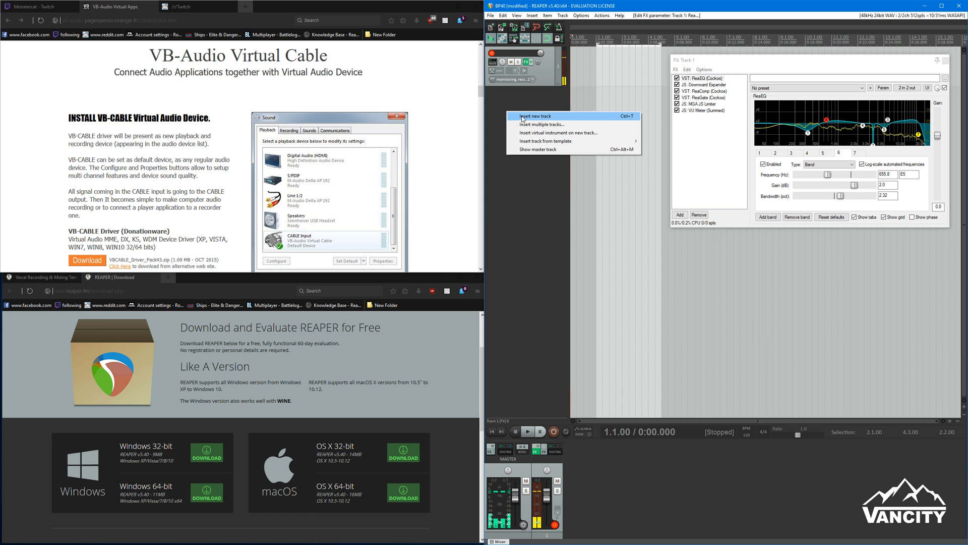
left_click(522, 118)
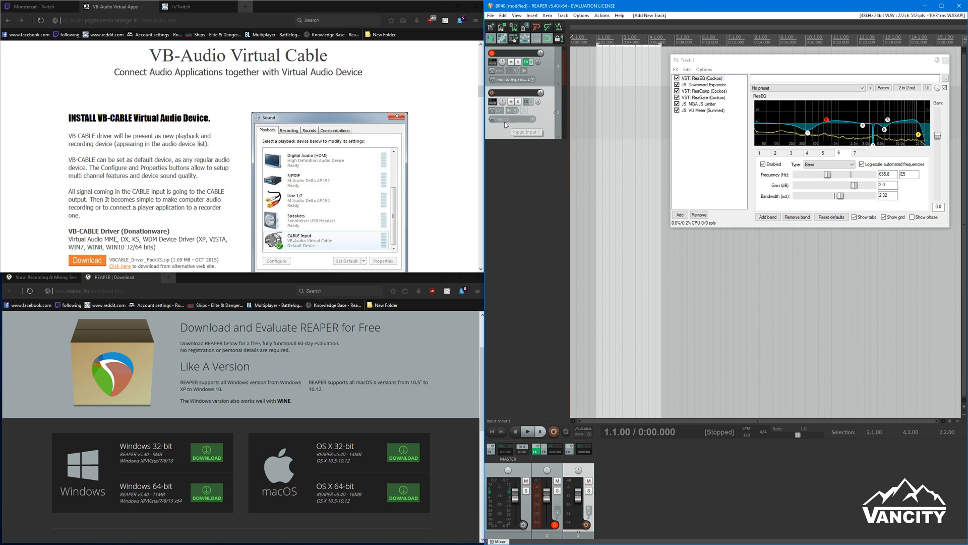
- Set the new track's recording input to mono Input 2
left_click(507, 119)
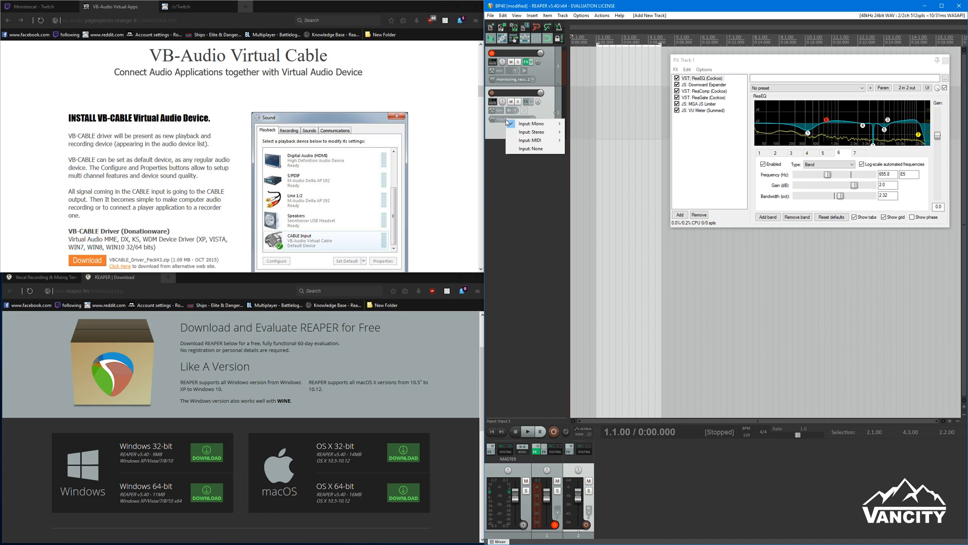
mouse_move(537, 126)
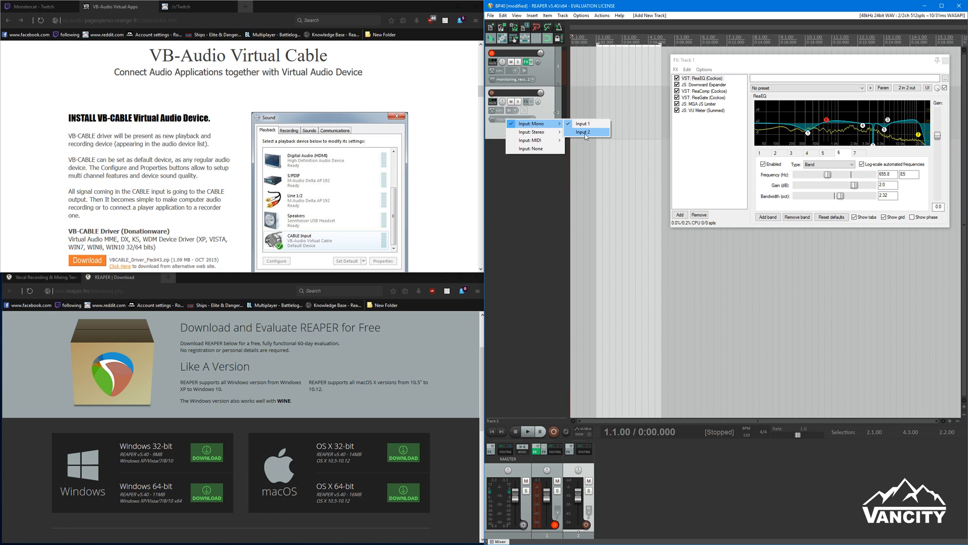
left_click(583, 132)
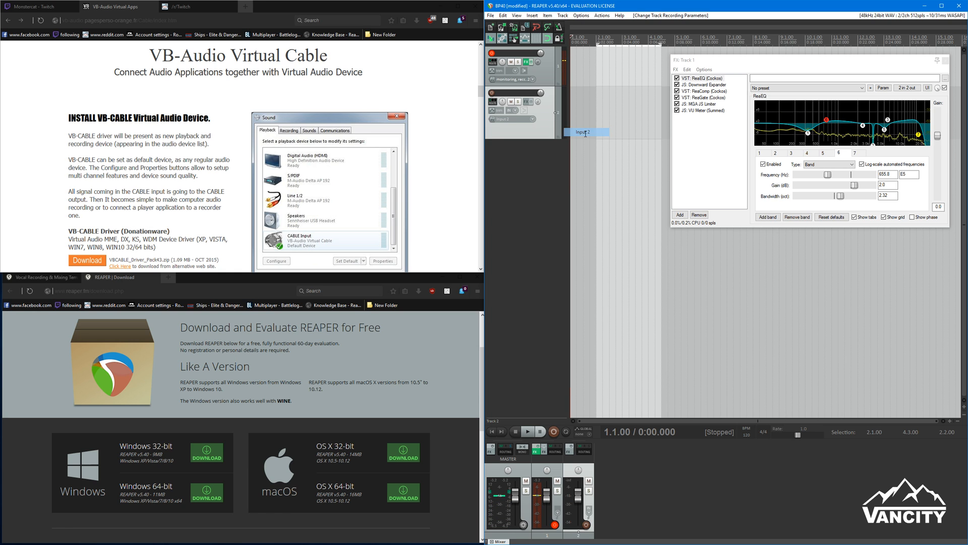
- Arm track 2 for recording with record monitoring on, and disarm track 1
left_click(492, 94)
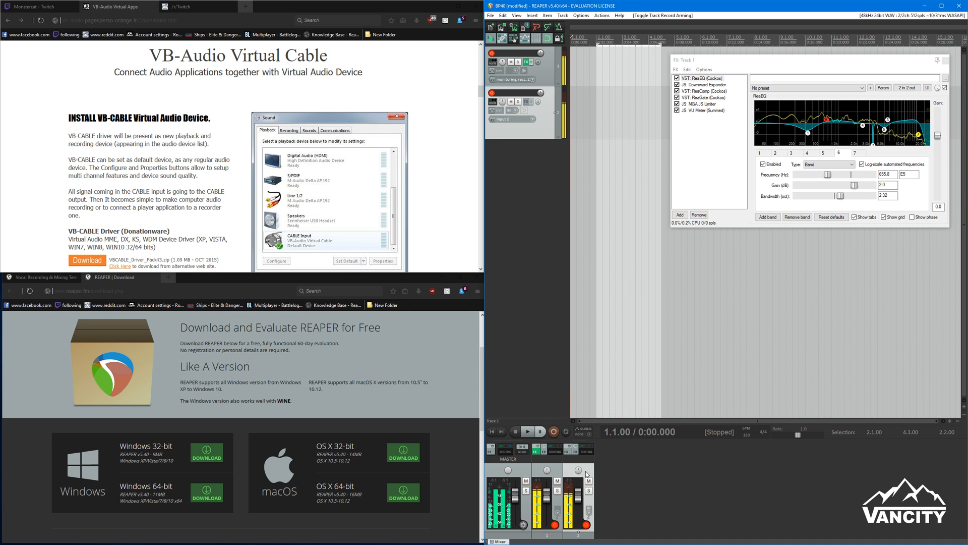
left_click(525, 112)
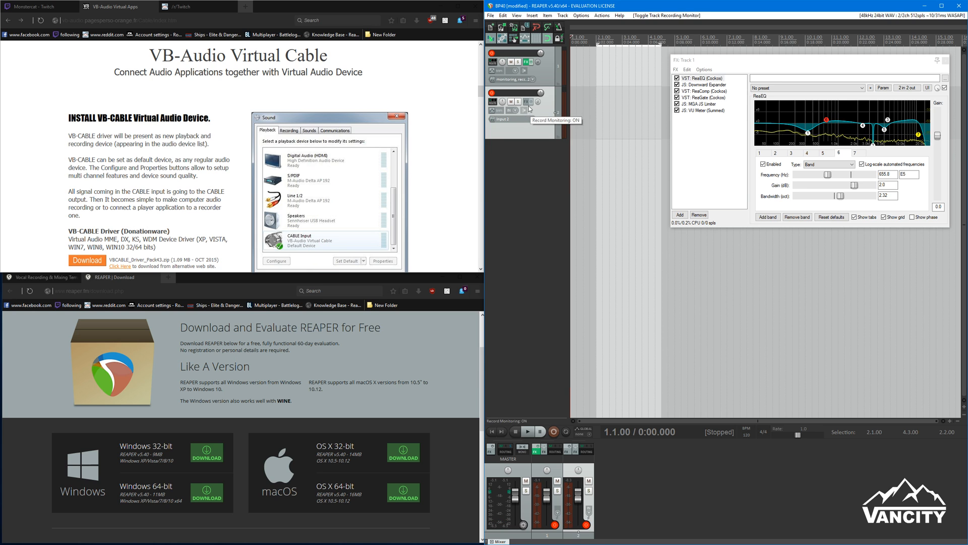
left_click(492, 53)
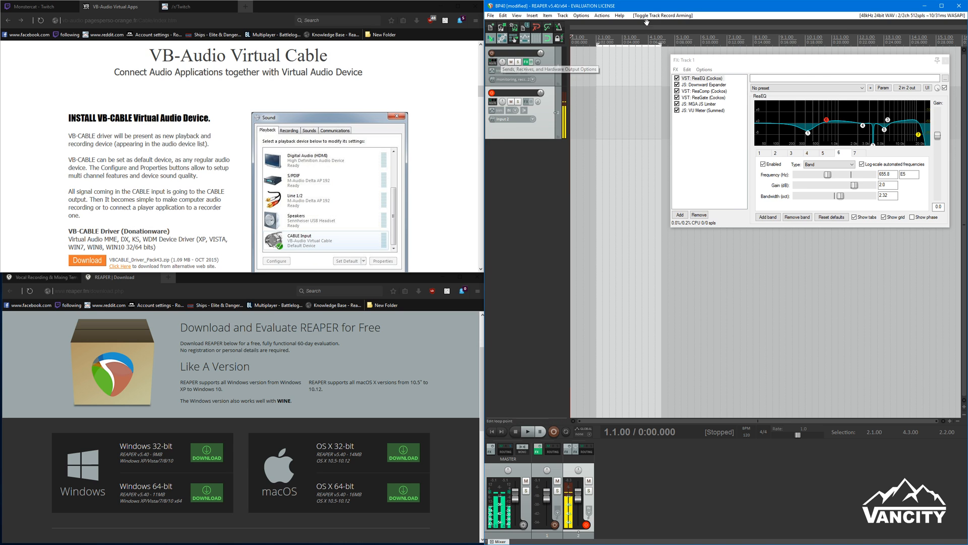
- Close track 1's effects window
key("alt+Tab")
left_click_drag(967, 63, 865, 99)
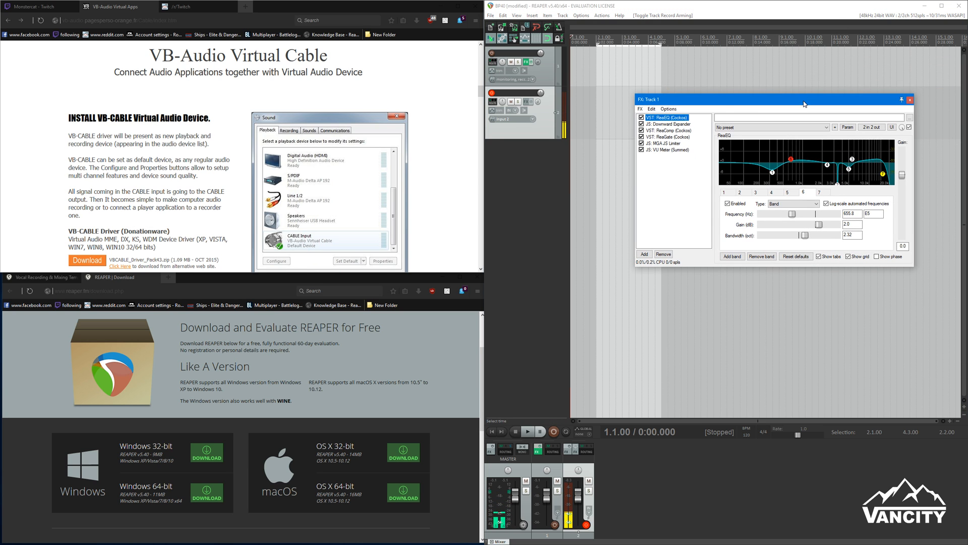
left_click(912, 98)
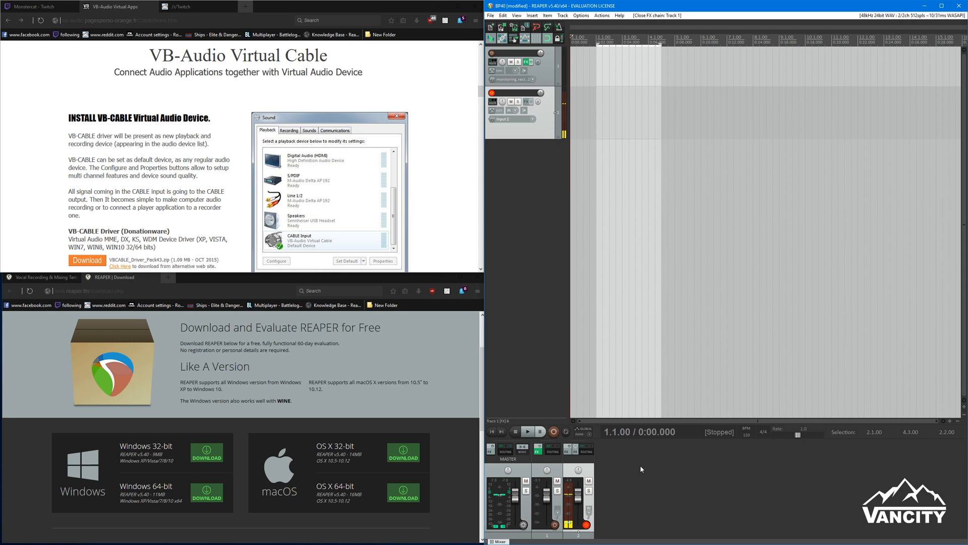
left_click(508, 499)
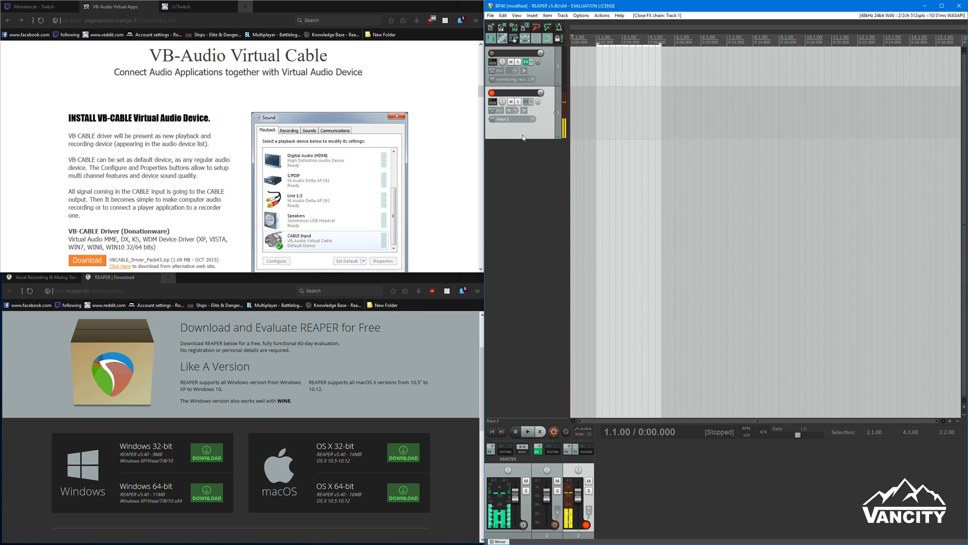
- Add the JS Downward Expander effect to track 2 and move its effects window clear of the track controls
left_click(528, 103)
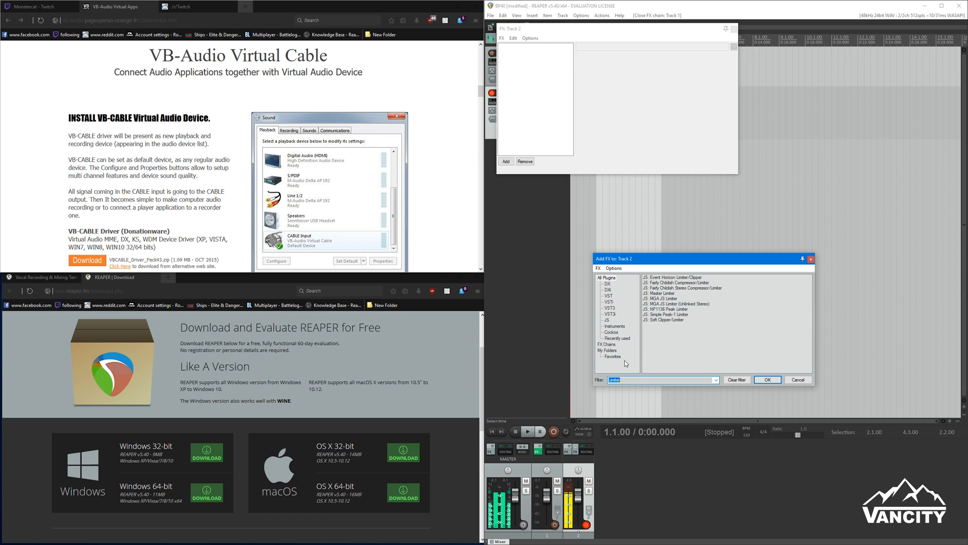
type("Downwar")
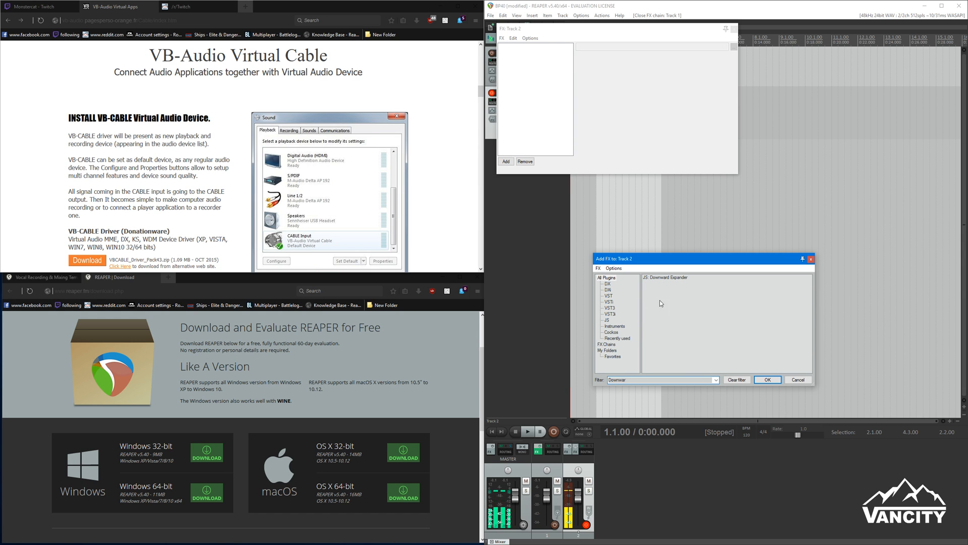
double_click(665, 278)
left_click_drag(601, 29, 619, 169)
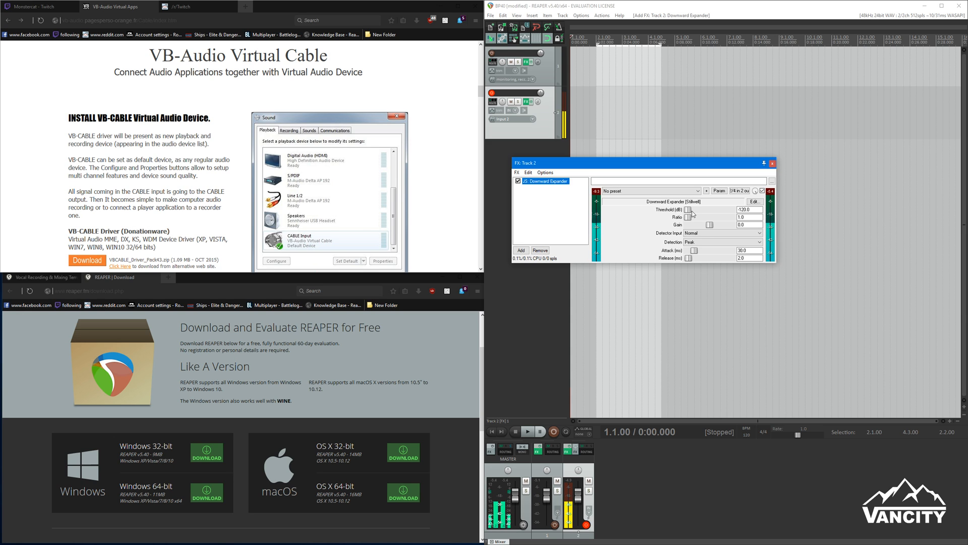
- Set the Downward Expander's threshold to -50 dB and its ratio to 5.0
left_click_drag(689, 213, 700, 211)
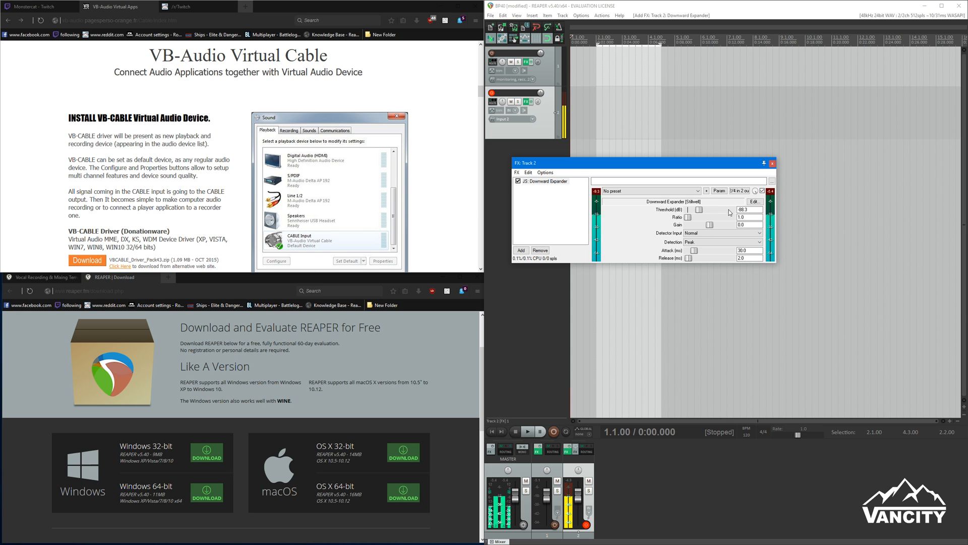
type("-50")
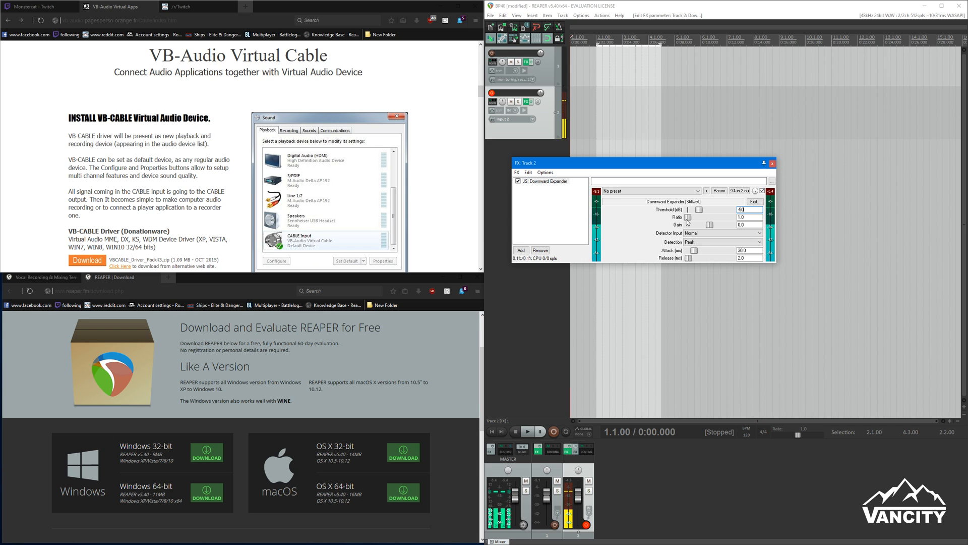
left_click_drag(689, 219, 691, 220)
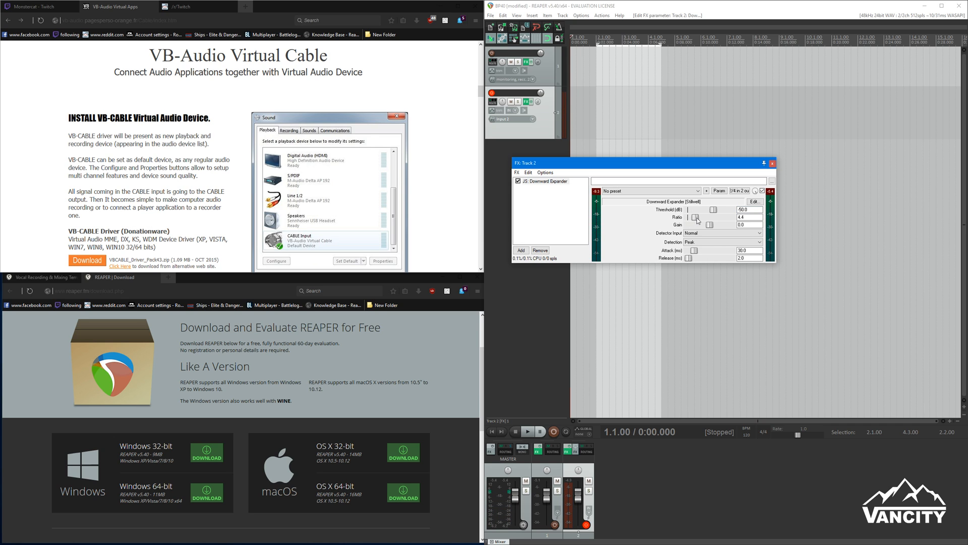
left_click_drag(701, 220, 698, 222)
- Set the Downward Expander's detection to RMS and its attack to 3 ms
left_click(694, 244)
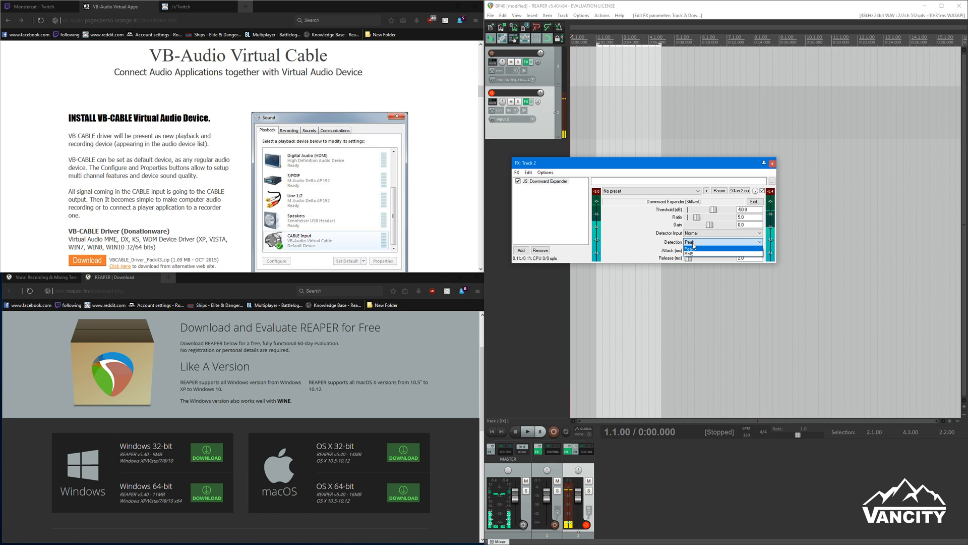
left_click(691, 253)
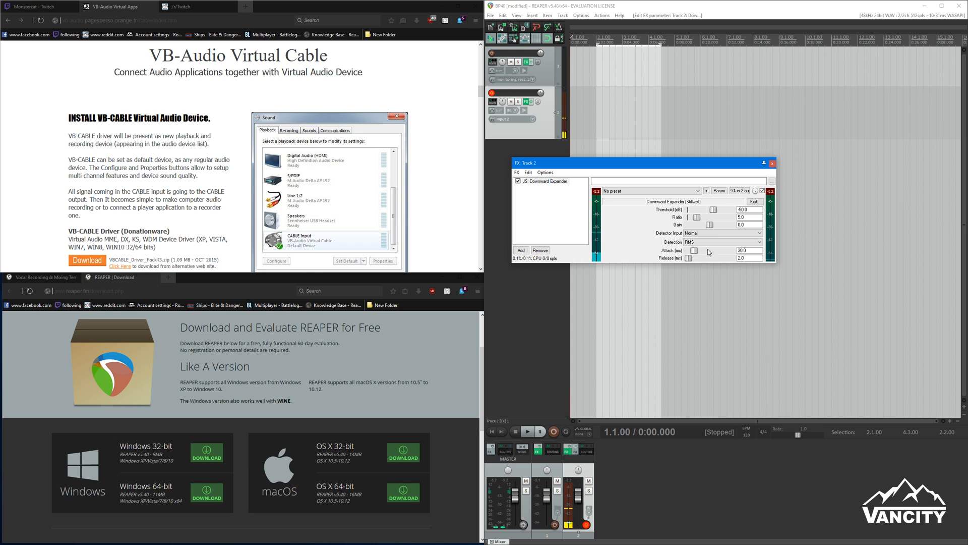
left_click_drag(695, 251, 688, 253)
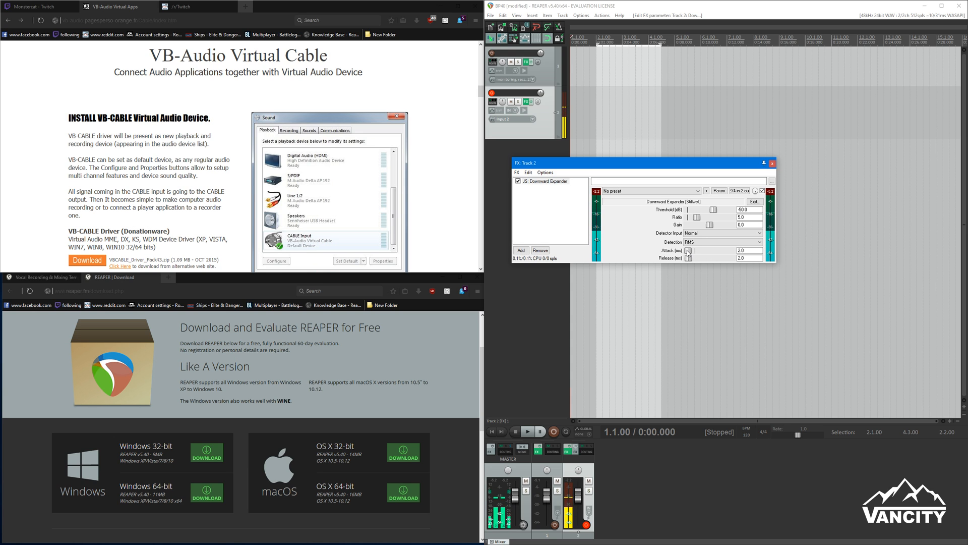
left_click_drag(748, 251, 688, 250)
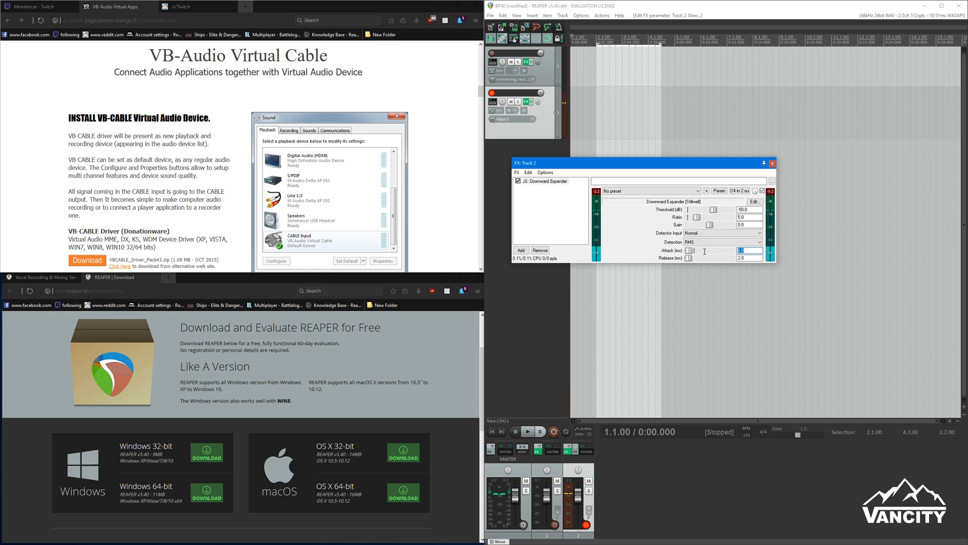
type("3")
- Try several release times on the Downward Expander and set the release to 100 ms
left_click_drag(691, 258, 703, 257)
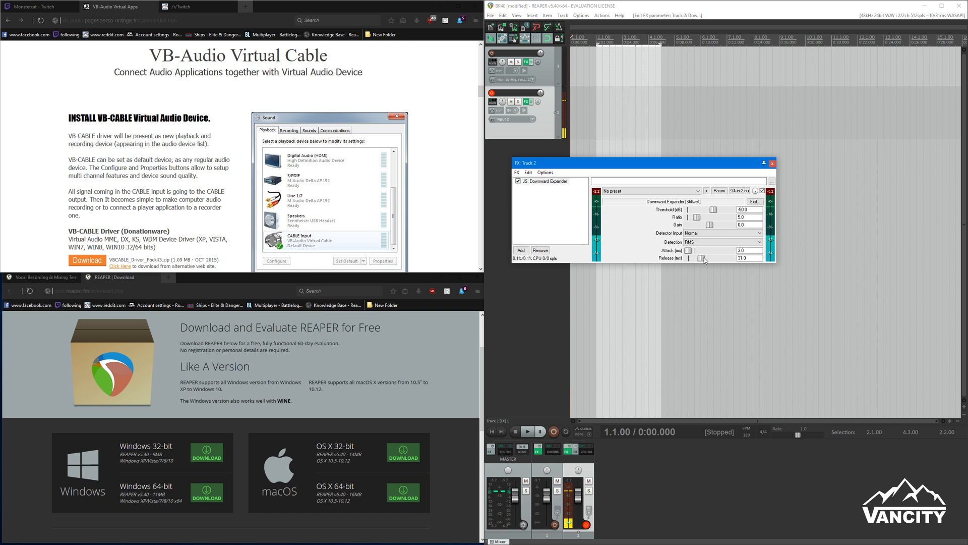
mouse_move(704, 258)
left_mouse_down()
mouse_move(731, 259)
mouse_move(721, 258)
left_mouse_up()
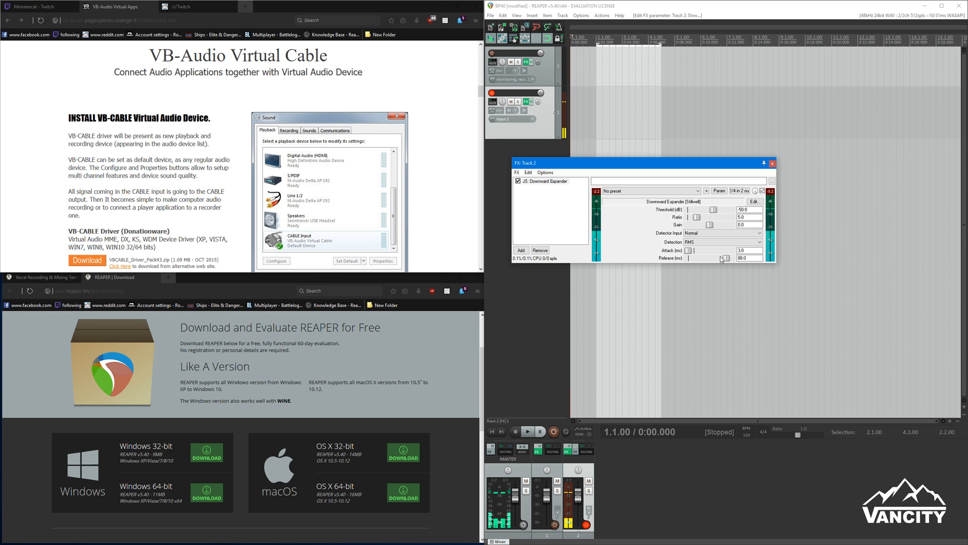
left_click_drag(726, 260, 604, 270)
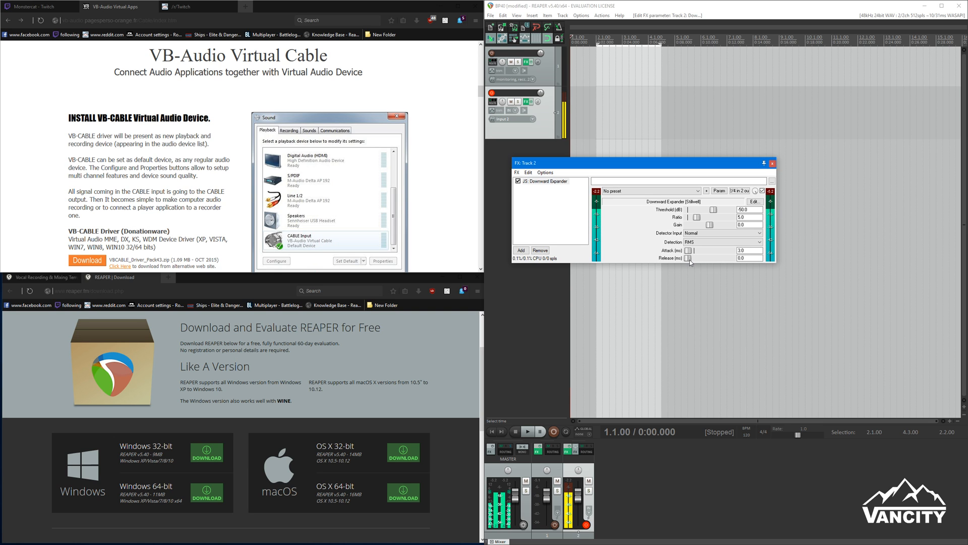
left_click_drag(689, 259, 720, 258)
left_click(738, 217)
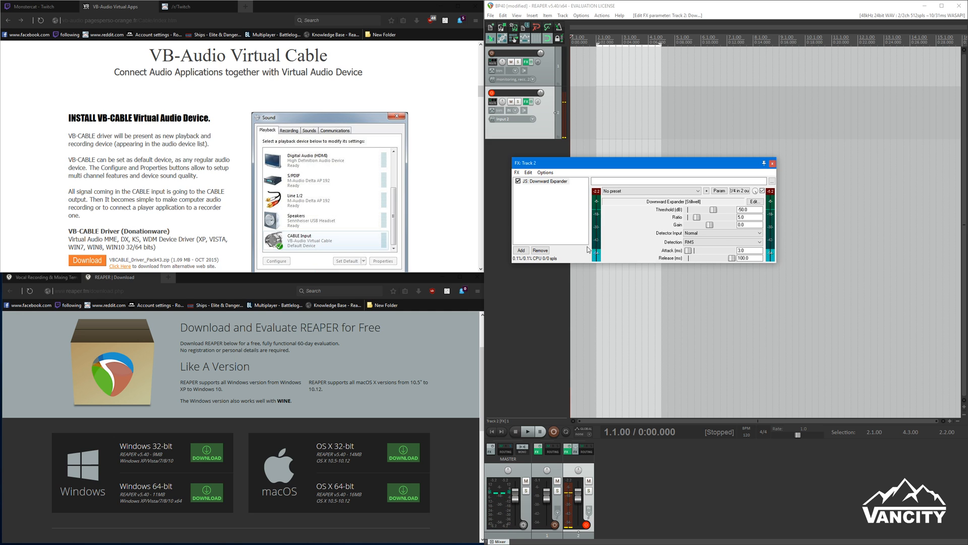
- Add the VST ReaComp compressor to track 2 after the Downward Expander, comparing the two effects' settings
left_click(522, 251)
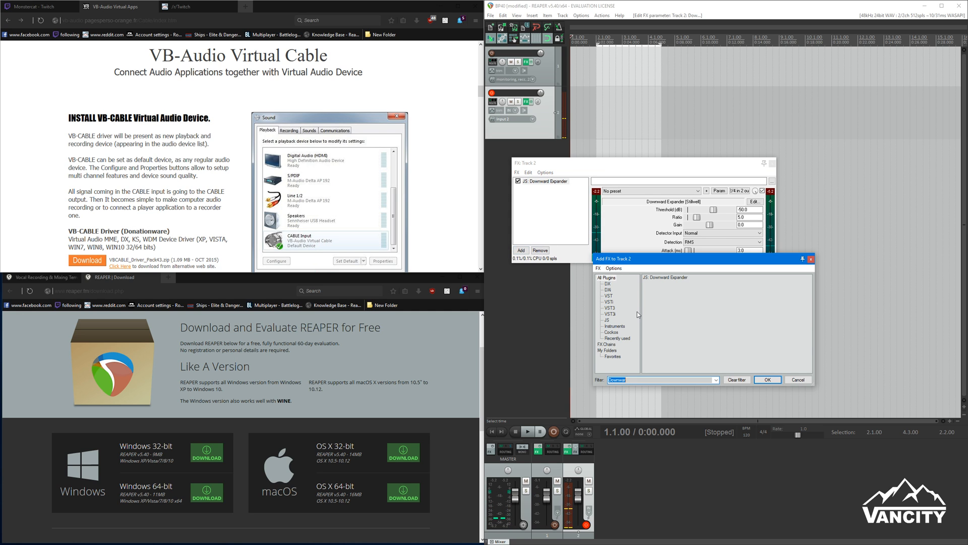
type("Comp")
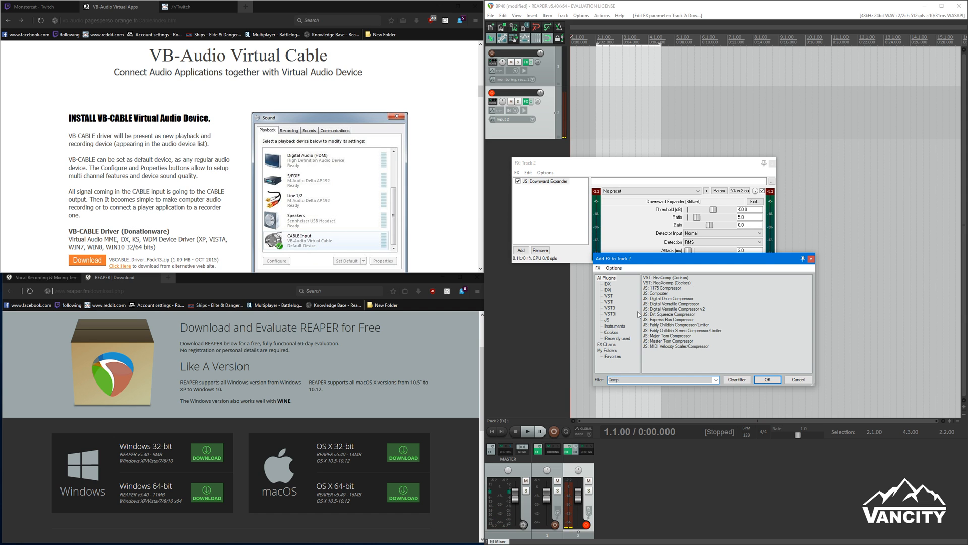
double_click(667, 277)
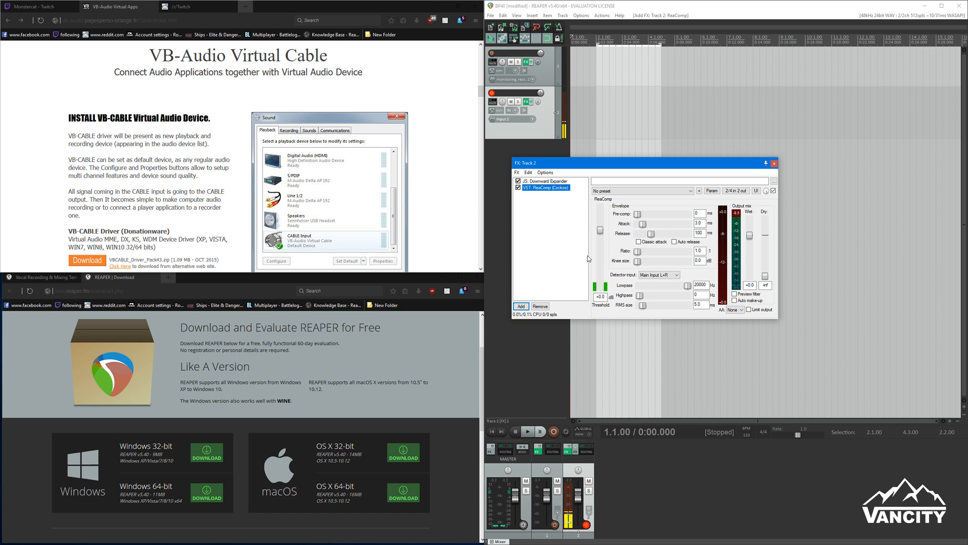
left_click(552, 181)
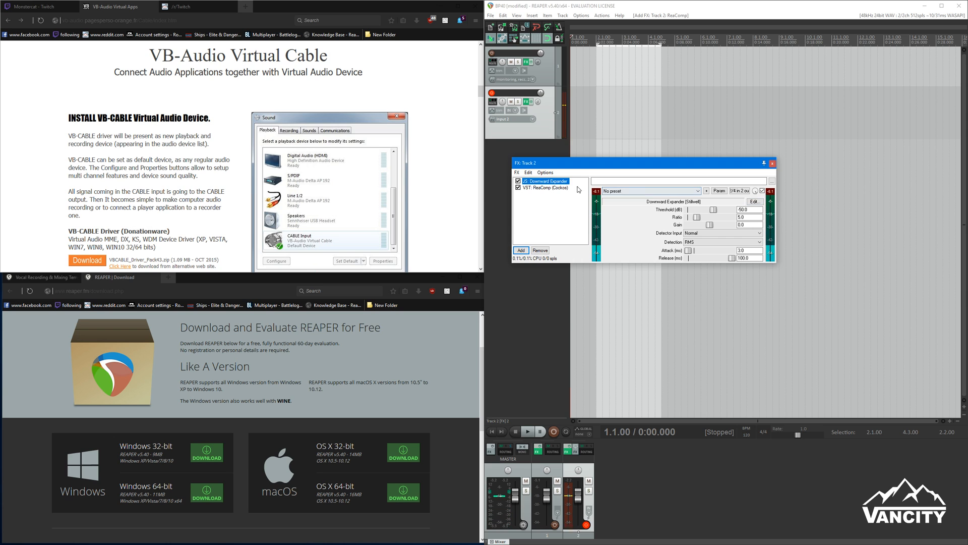
left_click(551, 188)
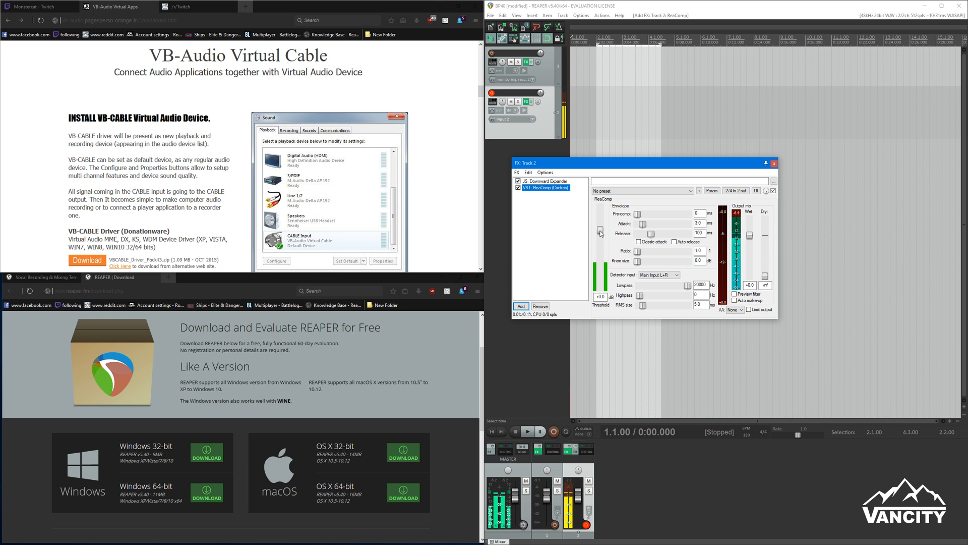
- Set ReaComp's threshold to -18 dB
left_click_drag(600, 232, 602, 260)
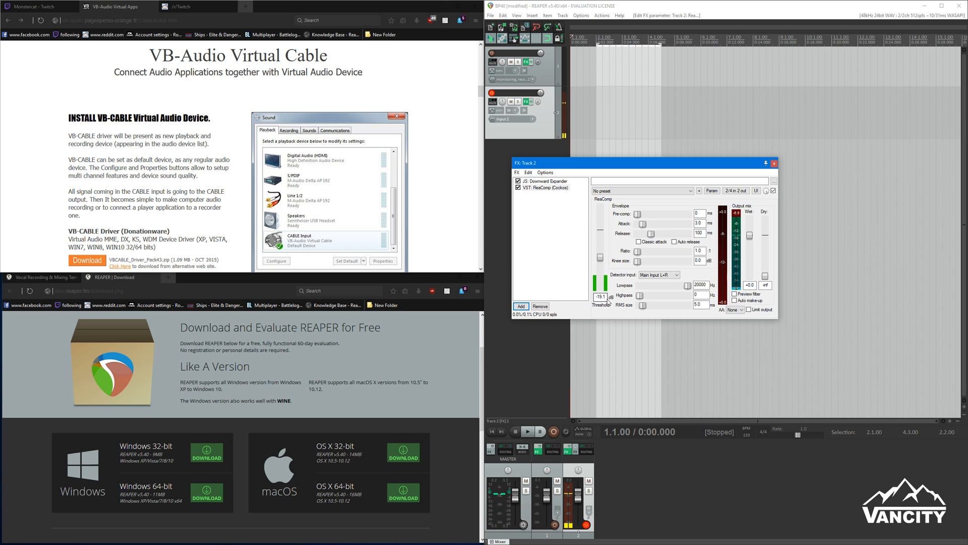
key("BackSpace")
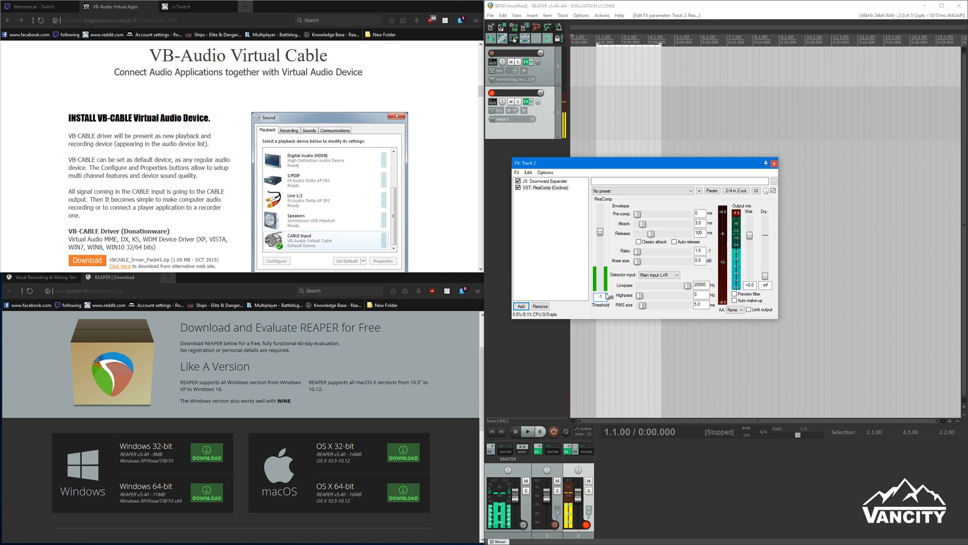
type("8")
left_click(563, 245)
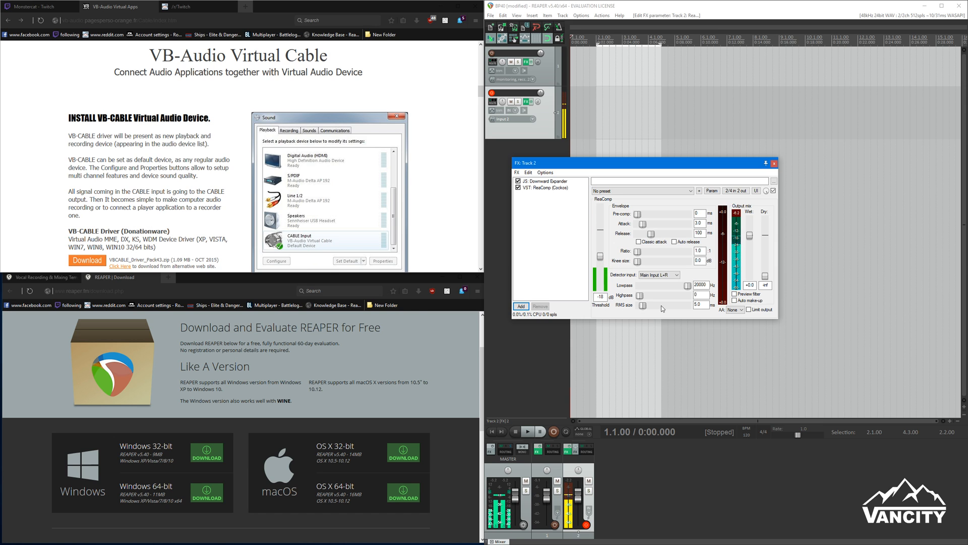
- Reduce ReaComp's RMS size to 0.0 ms and set its ratio to 6
left_click_drag(642, 306, 343, 321)
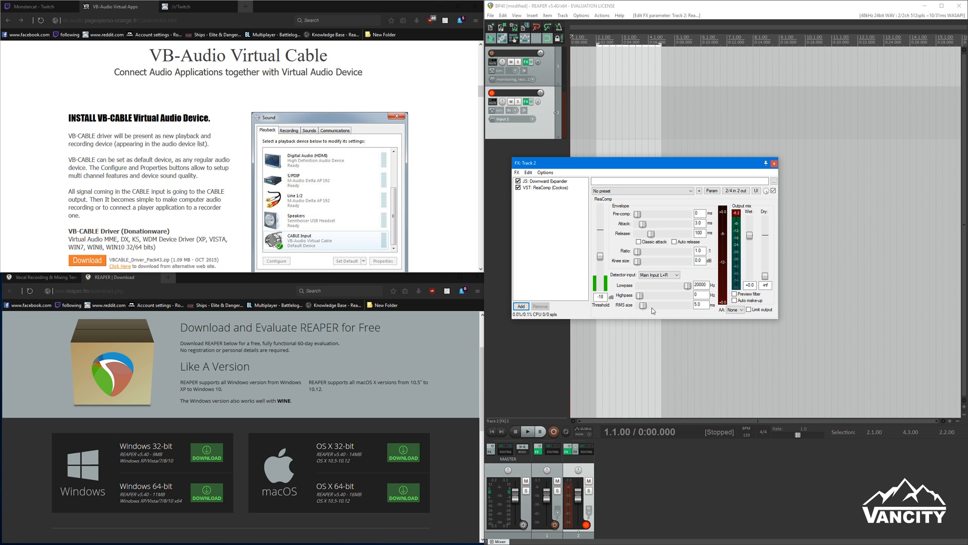
left_click_drag(652, 308, 579, 312)
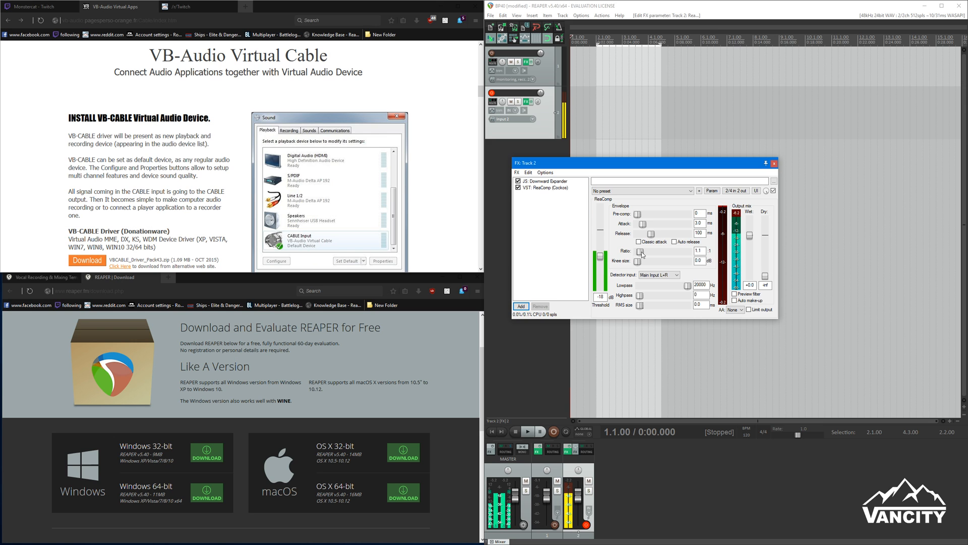
left_click_drag(639, 253, 667, 253)
key("BackSpace")
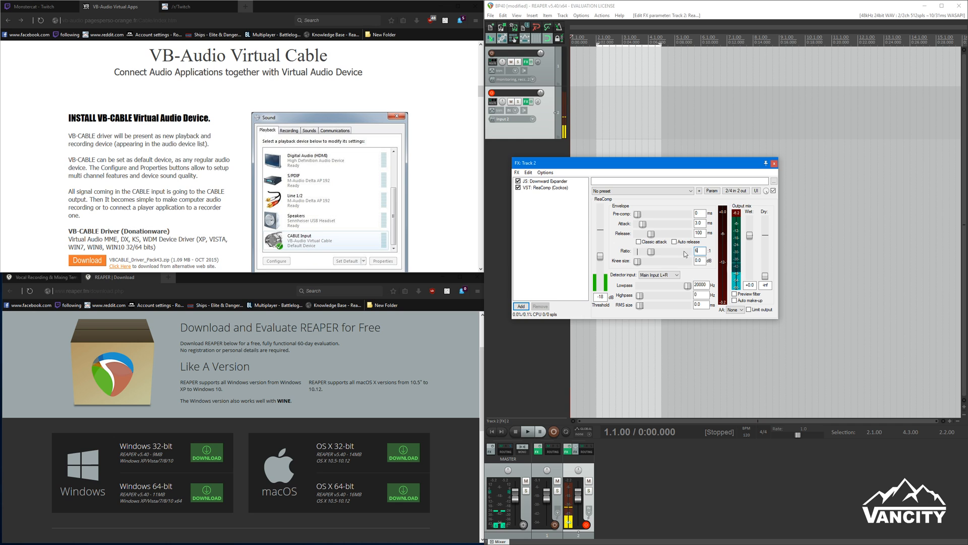
type("6")
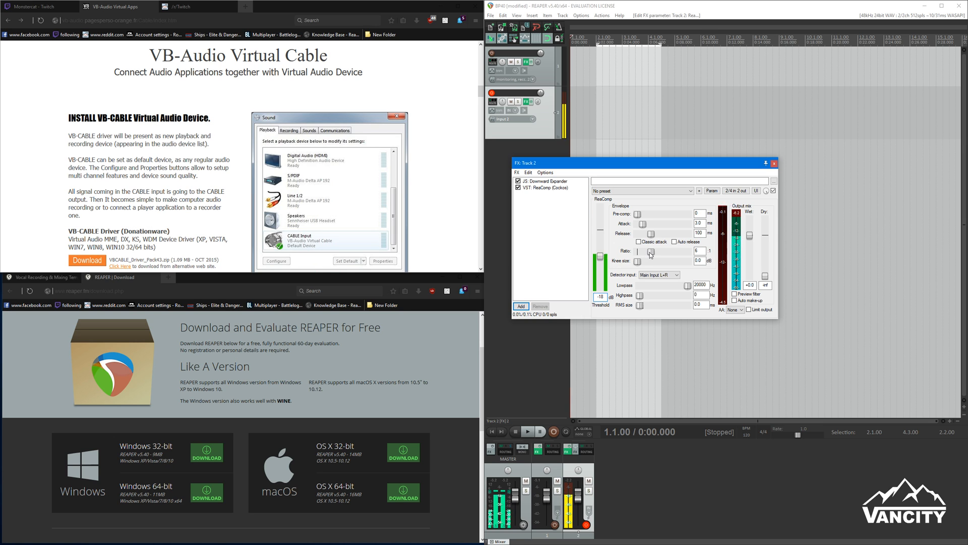
- Try a lower ReaComp ratio of 2.0 and set the ratio back to 6
left_click(703, 249)
left_click_drag(651, 252, 604, 271)
left_click_drag(600, 272, 599, 260)
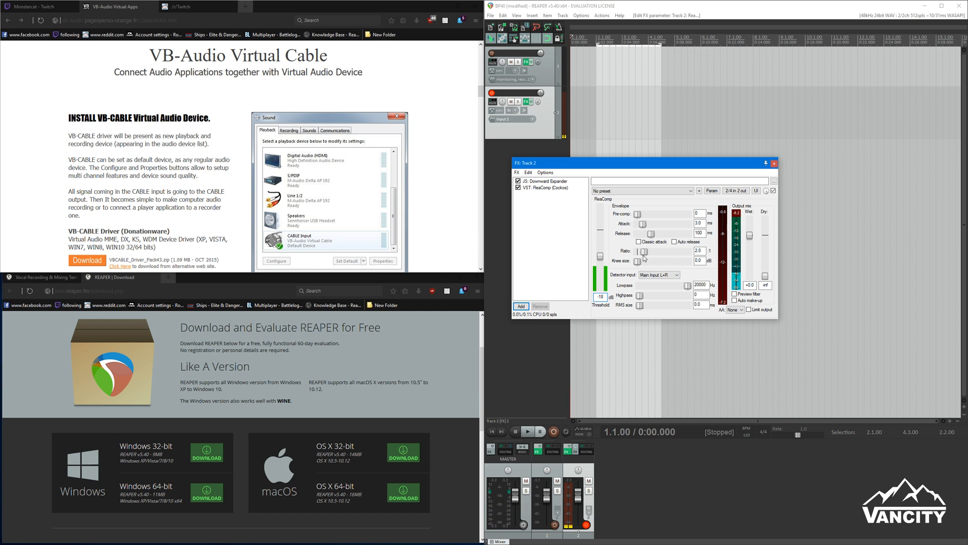
left_click_drag(644, 252, 678, 254)
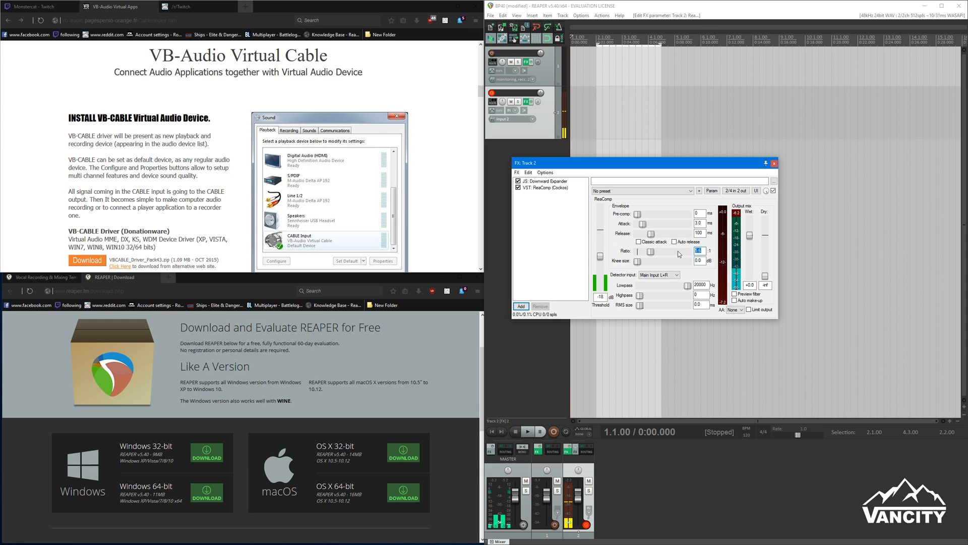
type("6")
- Check the Downward Expander's settings, return to ReaComp and set its wet output to +3 dB
left_click(557, 181)
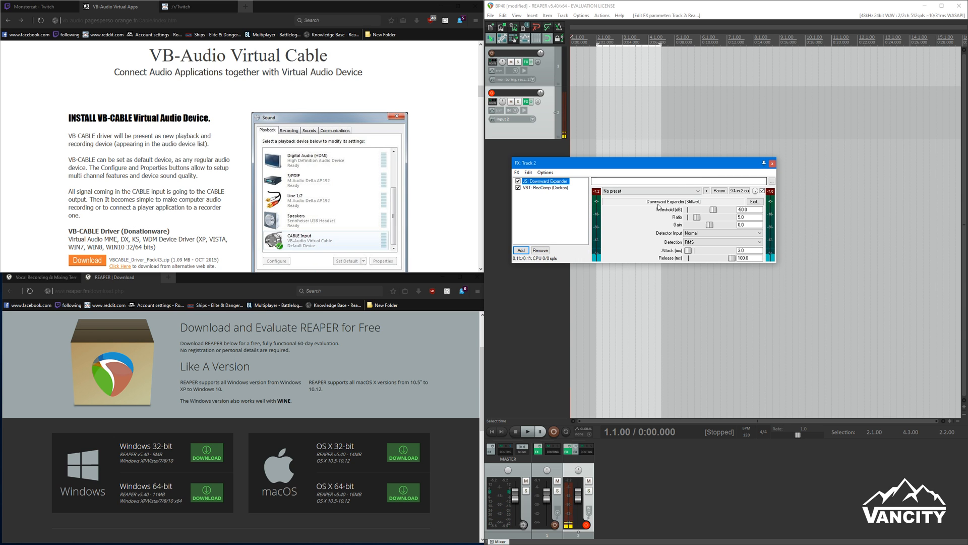
left_click(545, 187)
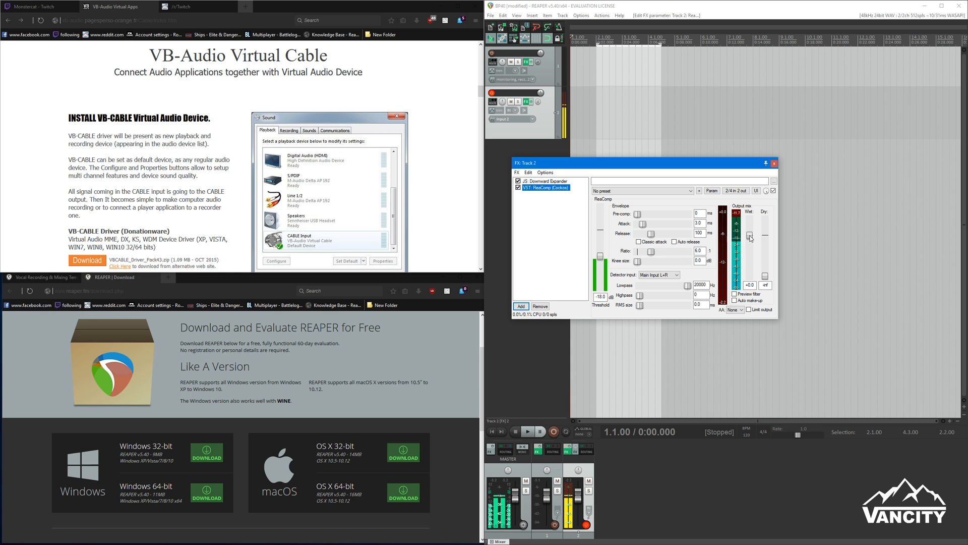
left_click_drag(750, 236, 750, 232)
left_click(753, 285)
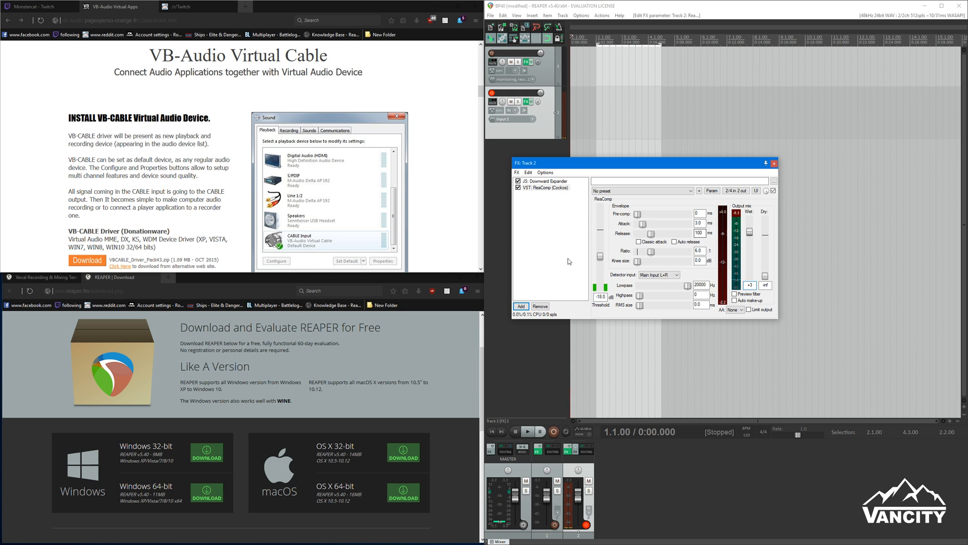
left_click(540, 263)
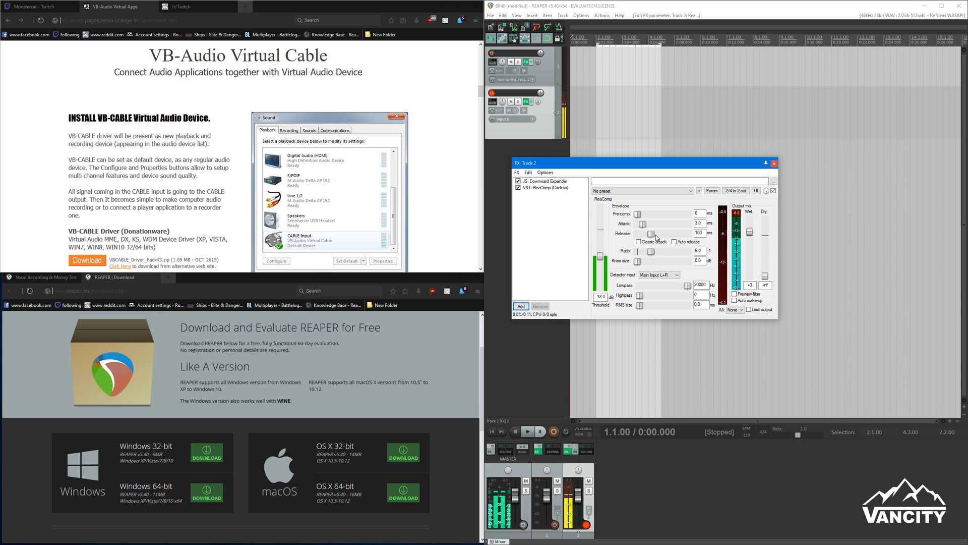
- Set ReaComp's release to 40 ms and enable auto release
left_click(675, 242)
left_click(686, 241)
left_click_drag(706, 234, 691, 234)
type("40")
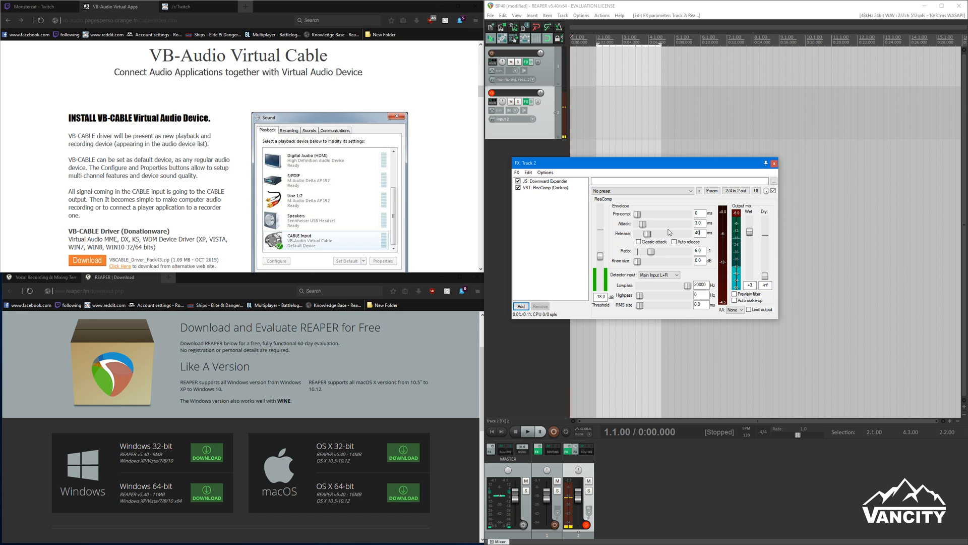
left_click(675, 242)
- Switch to Paint and draw a rising diagonal from two straight lines with a small gap between them, discarding the first line
left_click(940, 304)
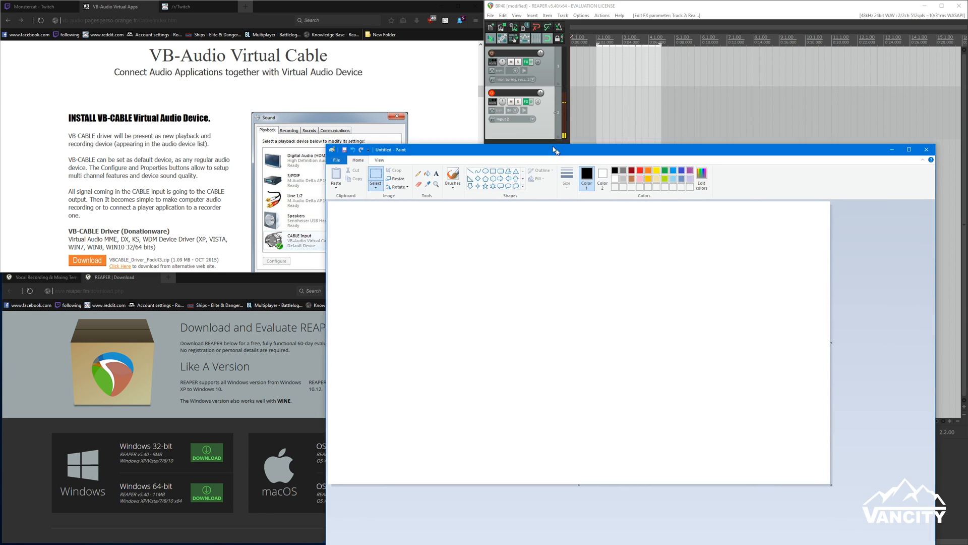
left_click(372, 119)
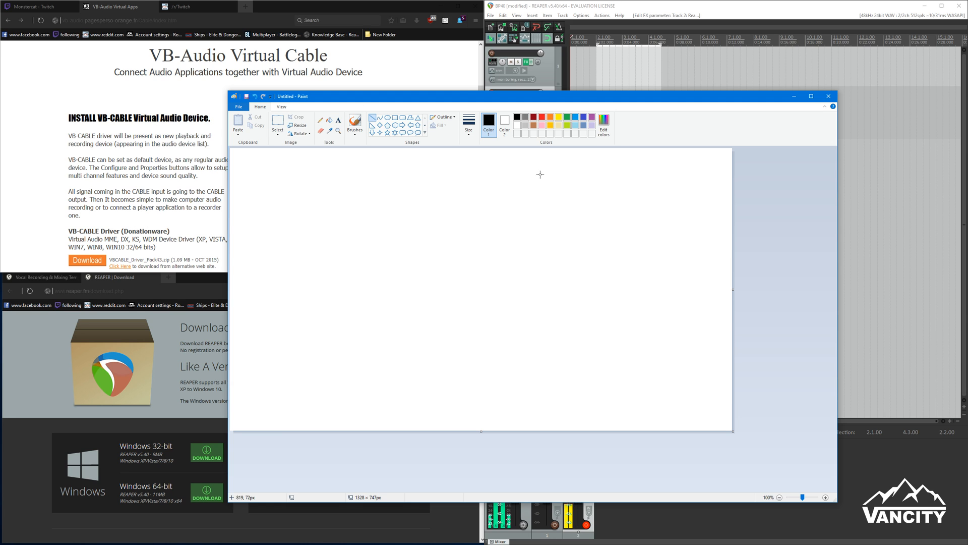
mouse_move(546, 168)
left_mouse_down()
mouse_move(444, 255)
mouse_move(452, 260)
left_mouse_up()
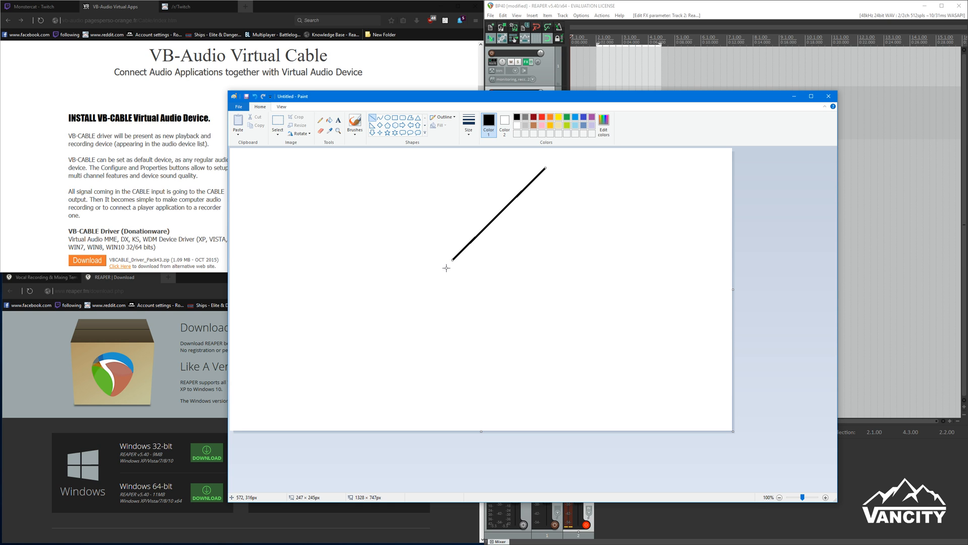
key("ctrl+z")
mouse_move(355, 365)
left_mouse_down()
mouse_move(568, 151)
mouse_move(556, 157)
left_mouse_up()
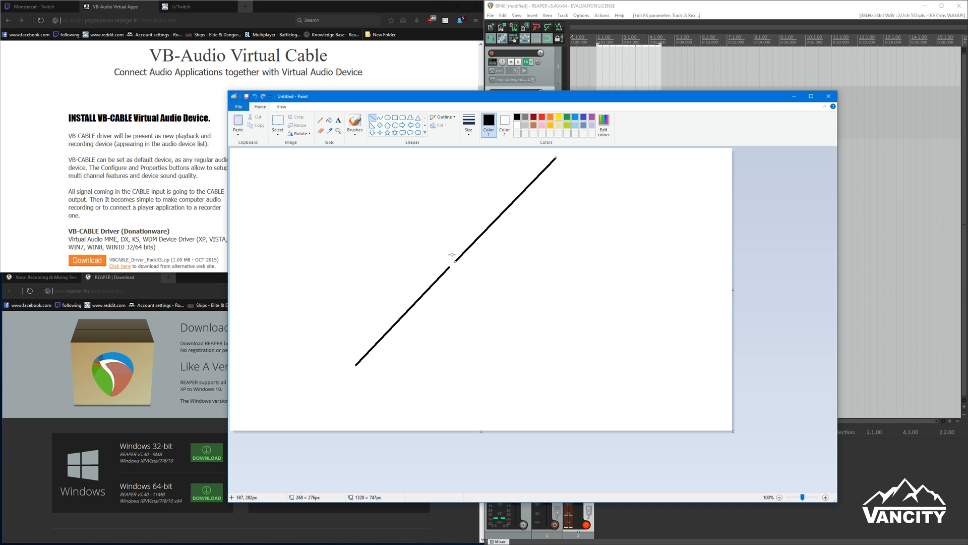
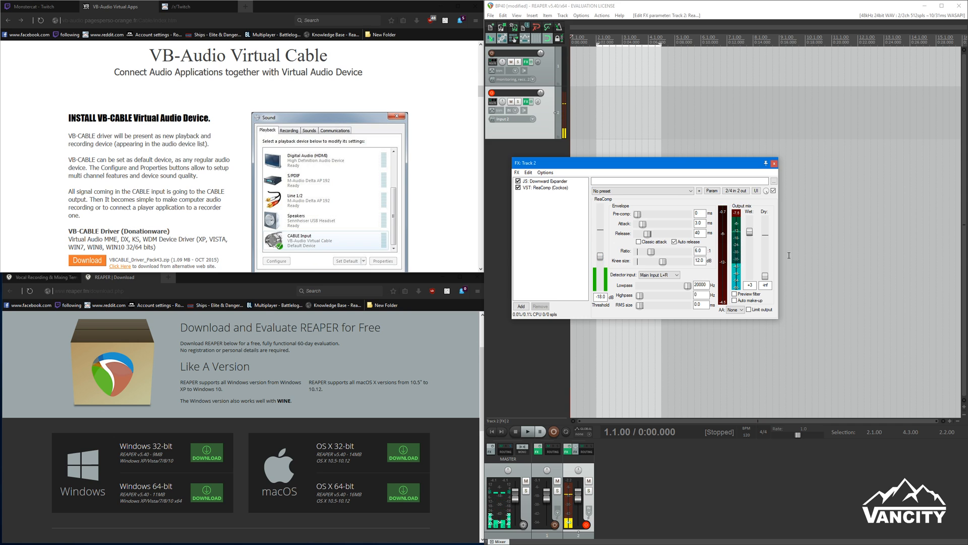
- Back in REAPER, add the JS MGA JS Limiter to the end of track 2's effects chain and move the effects window slightly down
left_click(520, 307)
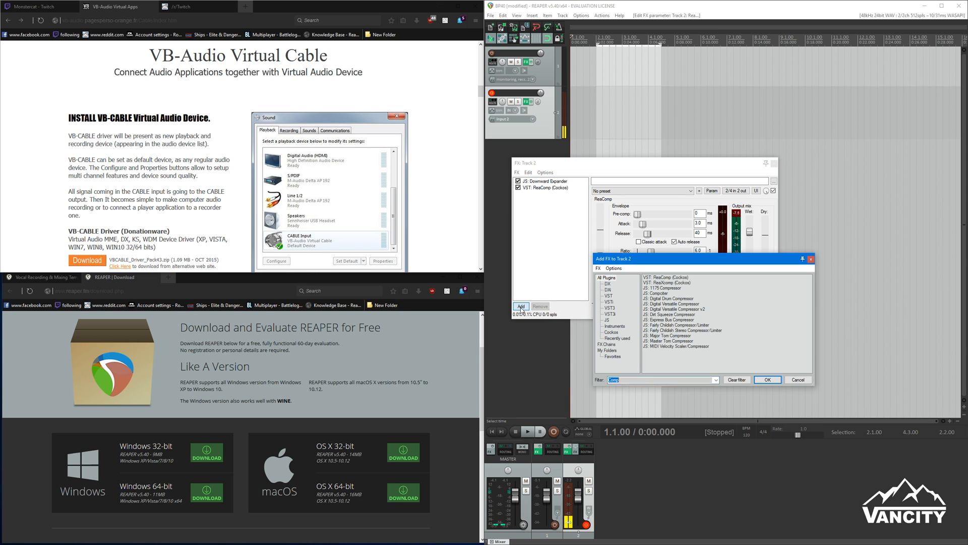
type("limiter")
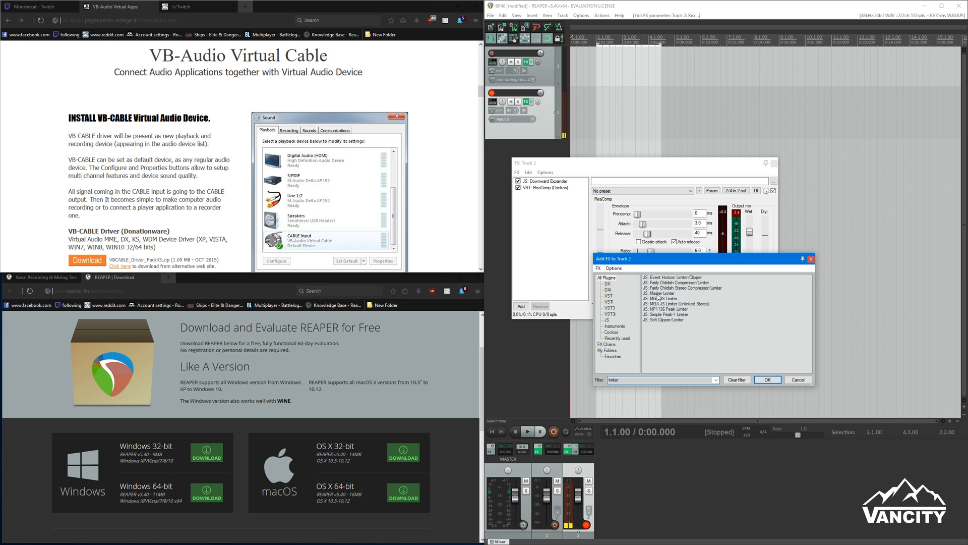
left_click(665, 299)
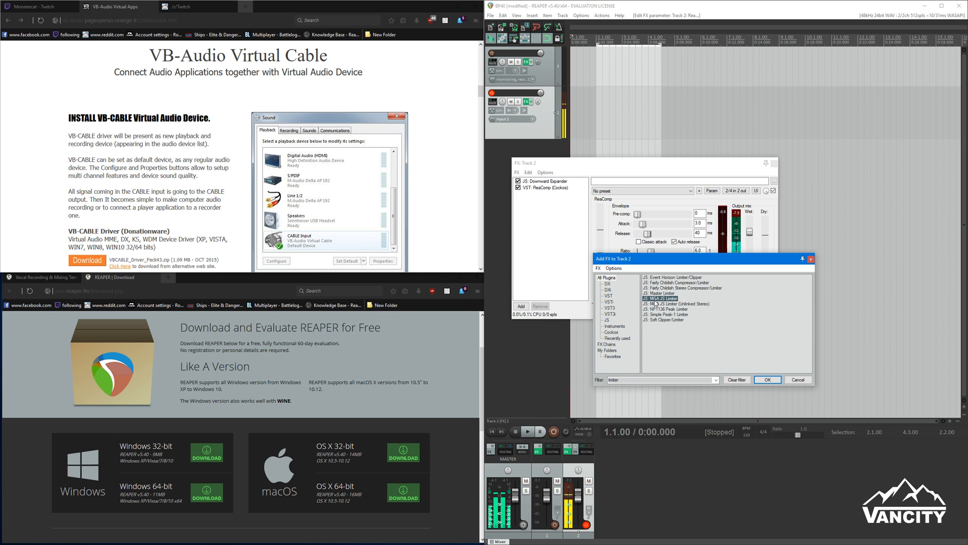
double_click(661, 299)
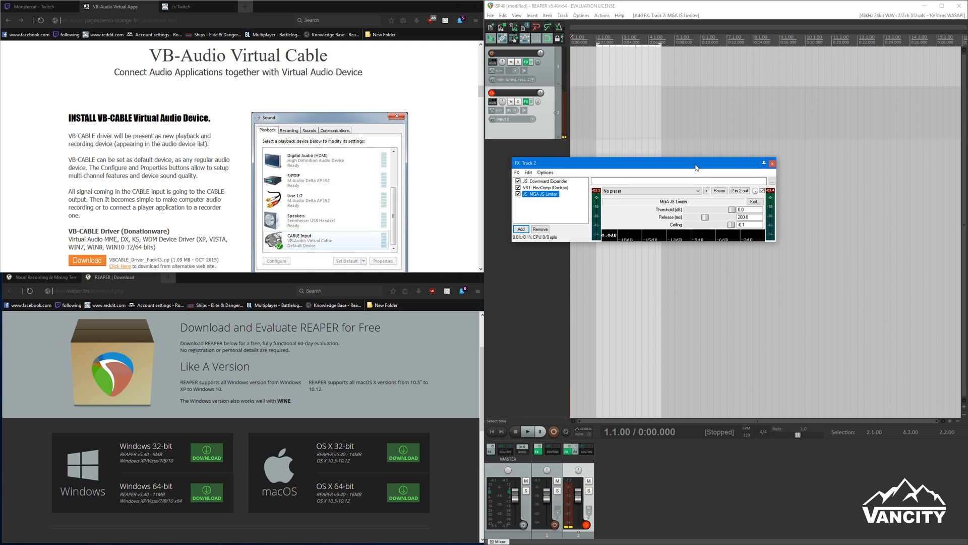
left_click_drag(697, 165, 702, 192)
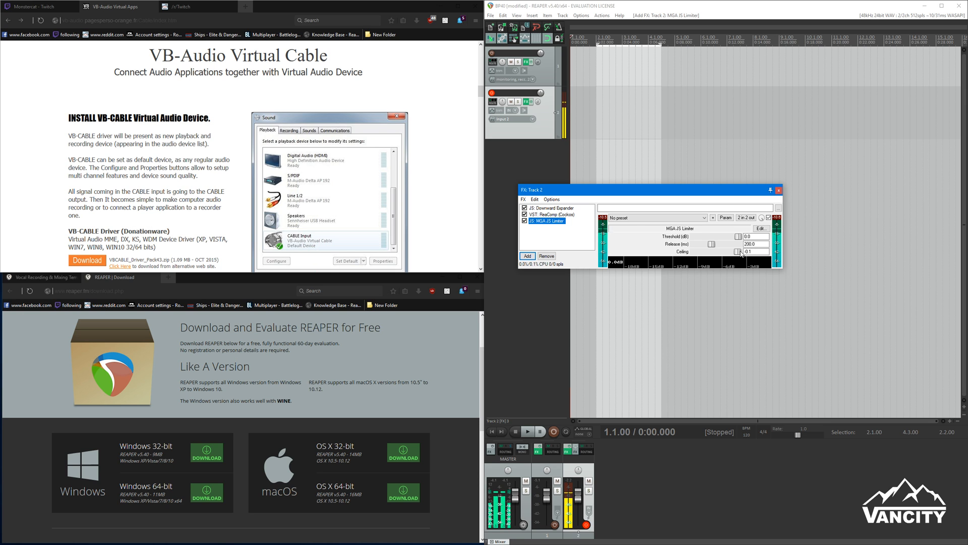
- Set the MGA JS Limiter's ceiling to -3.0
left_click_drag(756, 251, 738, 251)
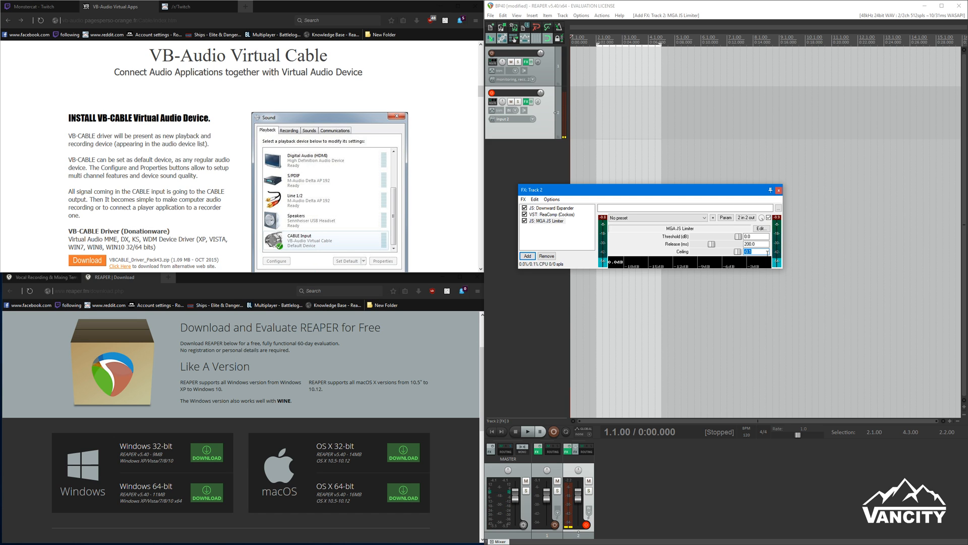
type("-3.0")
key("Return")
- Set the MGA JS Limiter's threshold to -4 dB and make the effects window taller for its meter
left_click_drag(738, 238, 729, 238)
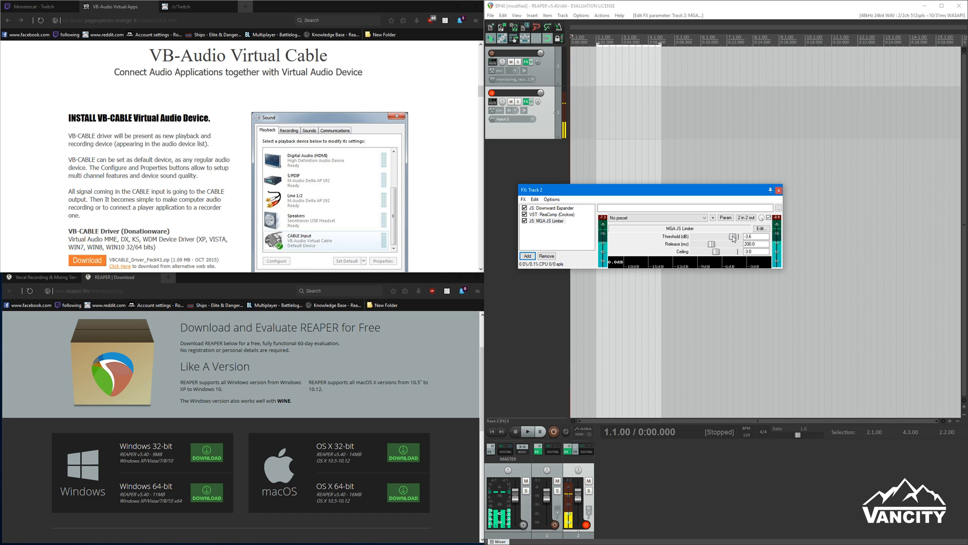
left_click_drag(733, 238, 730, 238)
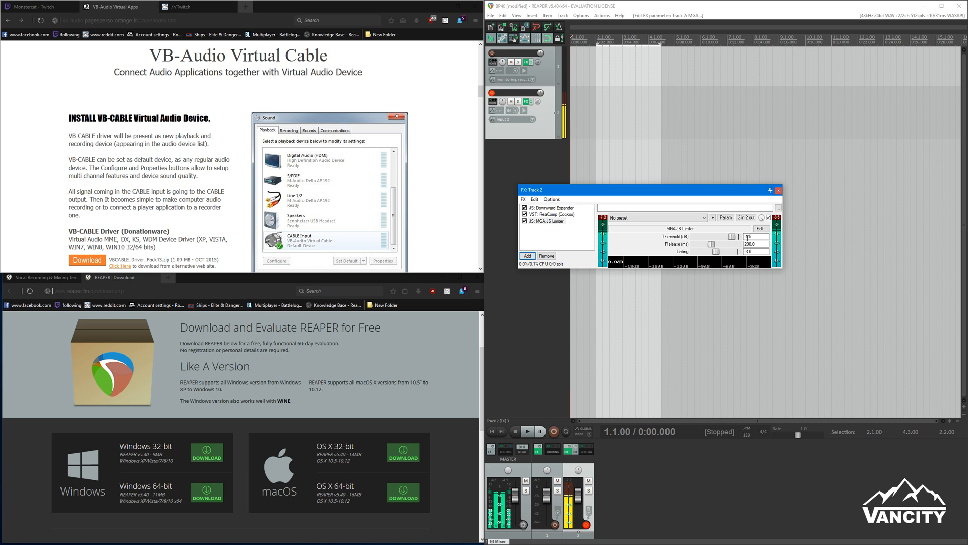
double_click(747, 237)
double_click(750, 237)
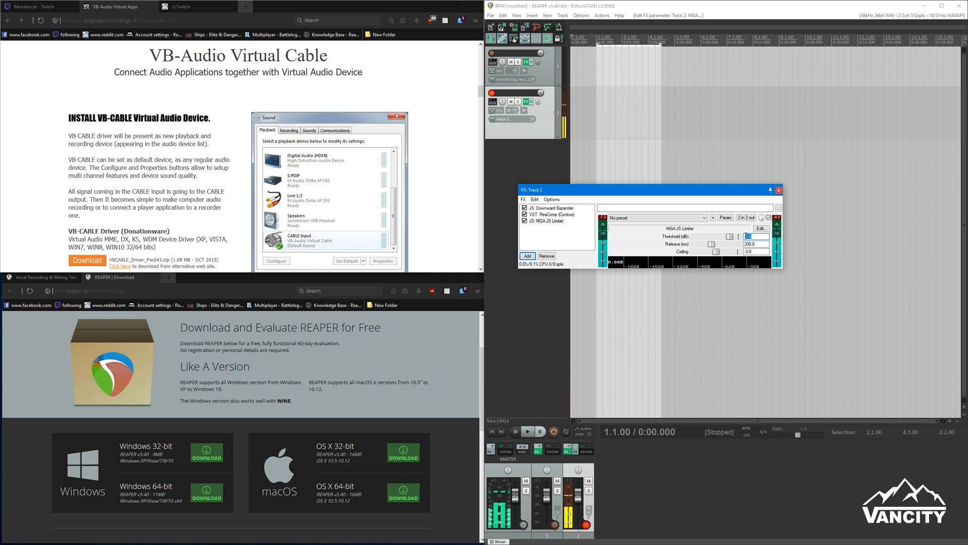
type("-4")
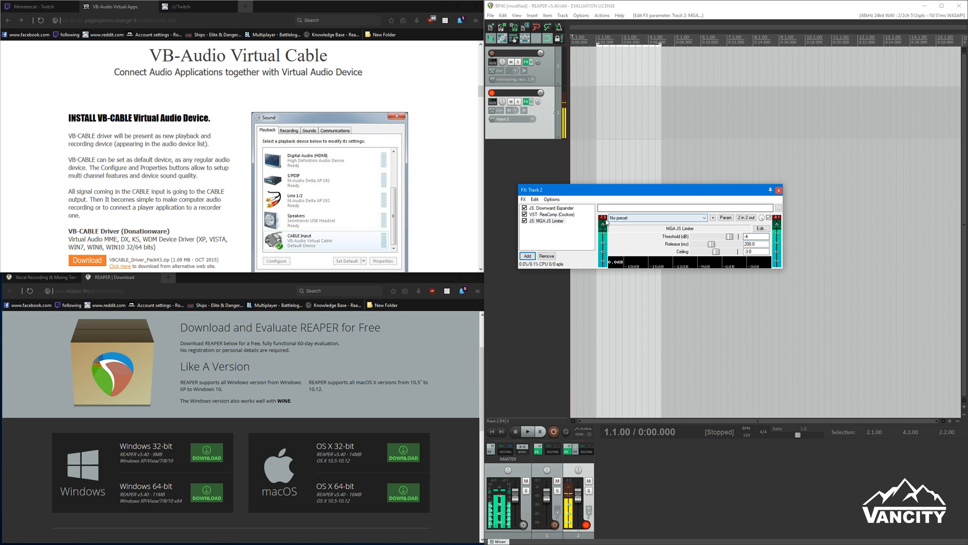
left_click_drag(748, 268, 747, 284)
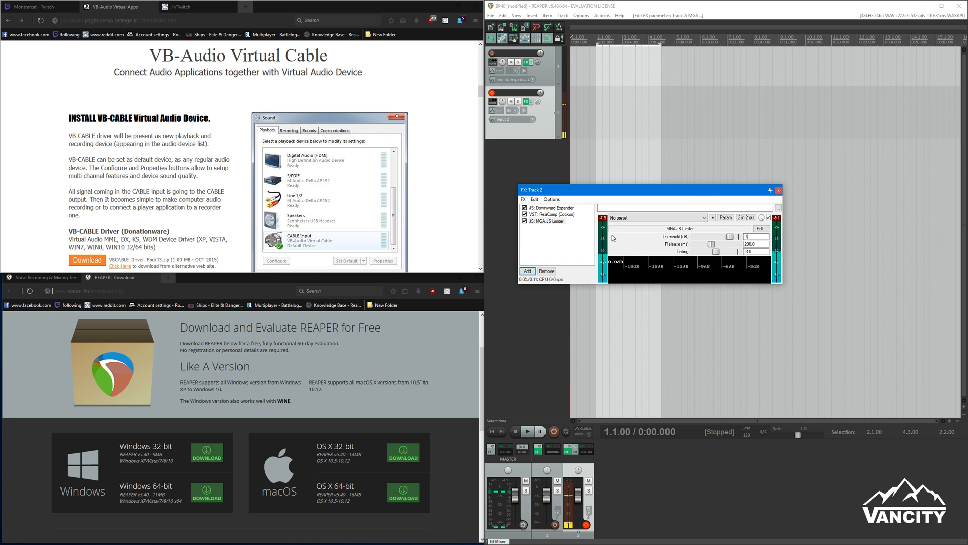
- Show the Downward Expander's settings in track 2's effects chain and move the effects window away from the track panel
left_click(603, 219)
left_click(570, 209)
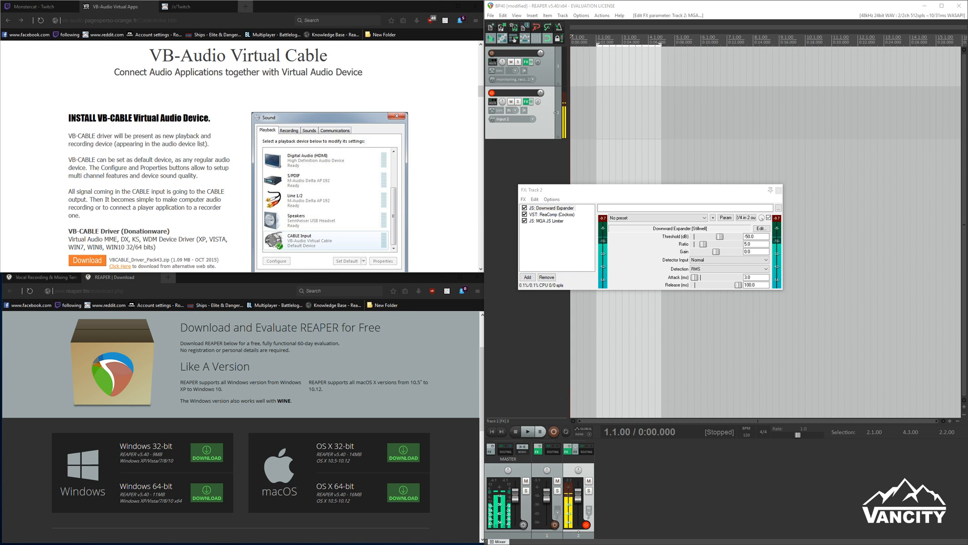
left_click(543, 262)
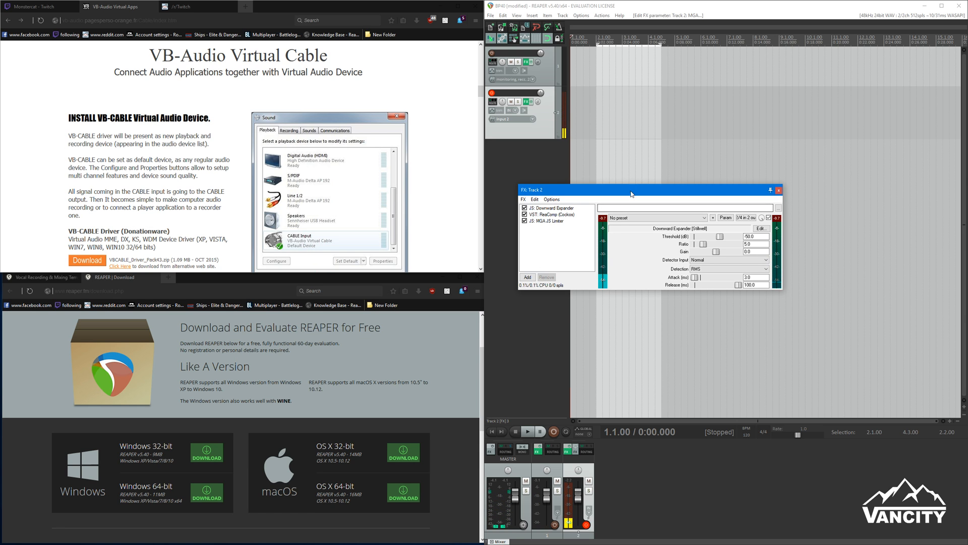
left_click_drag(632, 193, 719, 229)
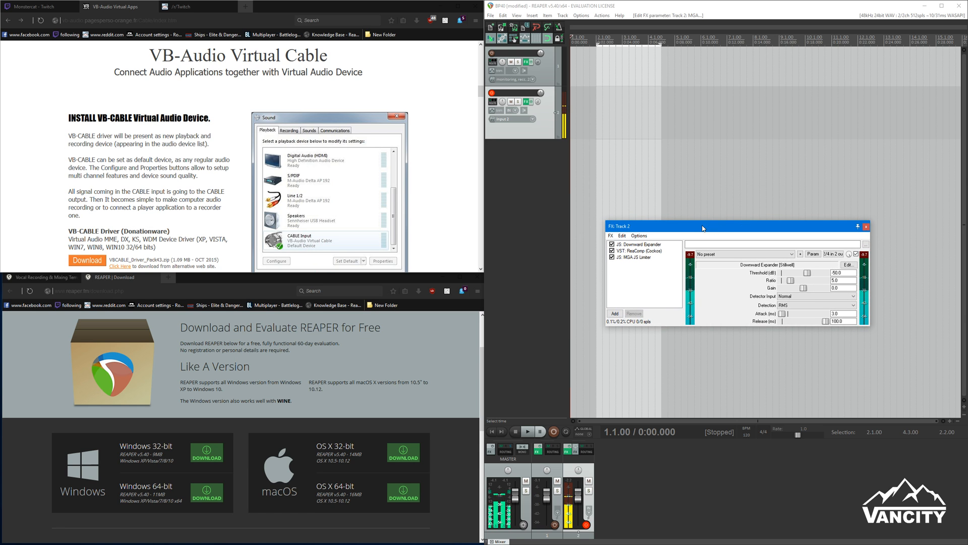
- Search the plugins for gate, add VST ReaGate (Cockos) to track 2, and place it between ReaComp and MGA JS Limiter
left_click(615, 313)
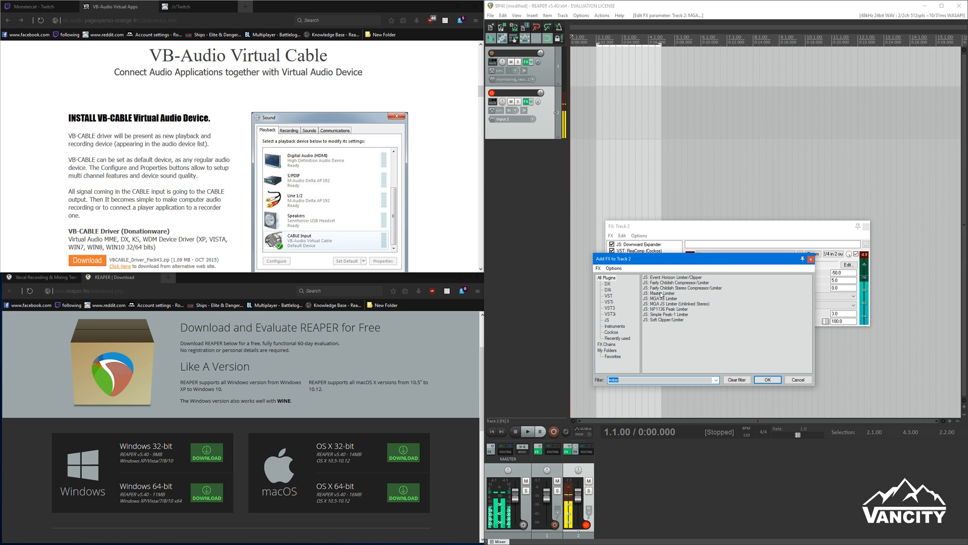
type("gate")
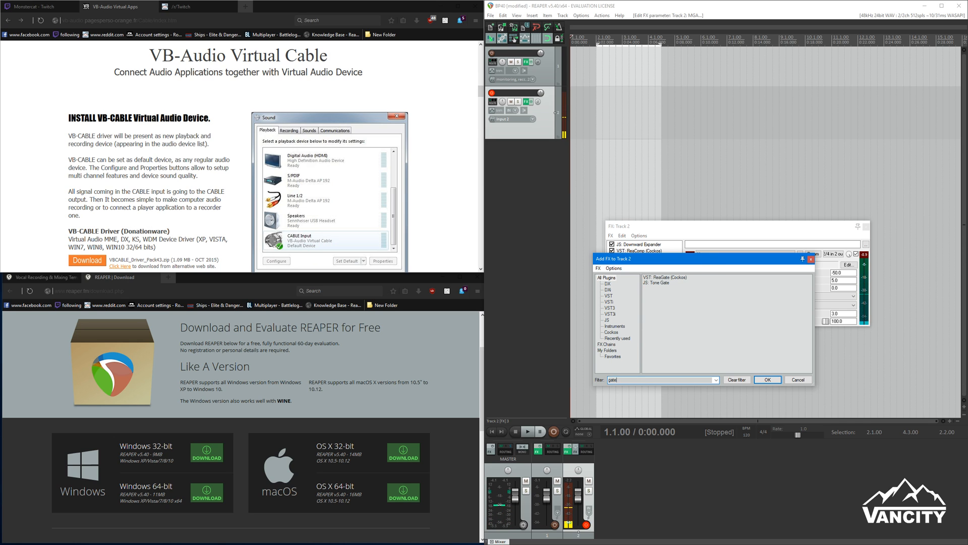
double_click(670, 281)
left_click_drag(639, 258, 640, 259)
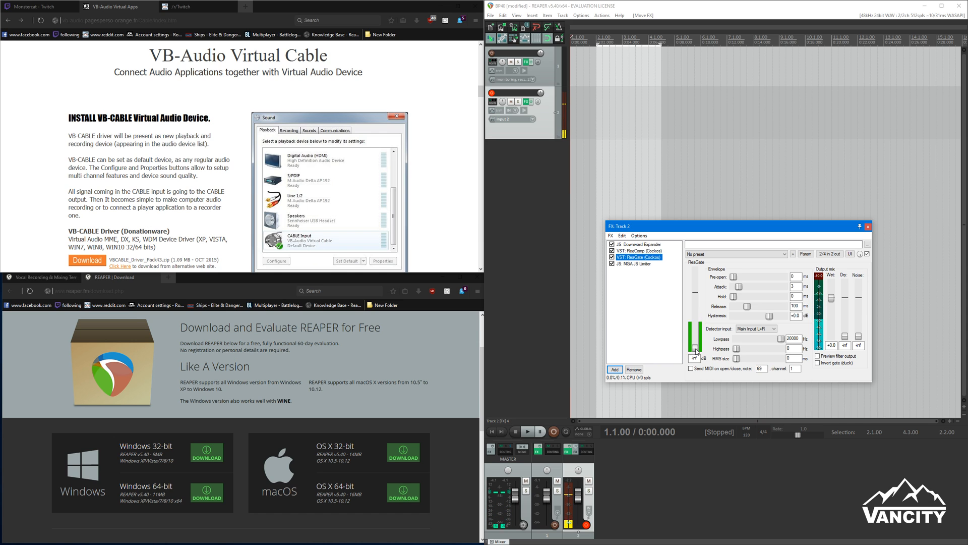
- Set ReaGate's threshold to -36 dB
left_click_drag(696, 350, 697, 340)
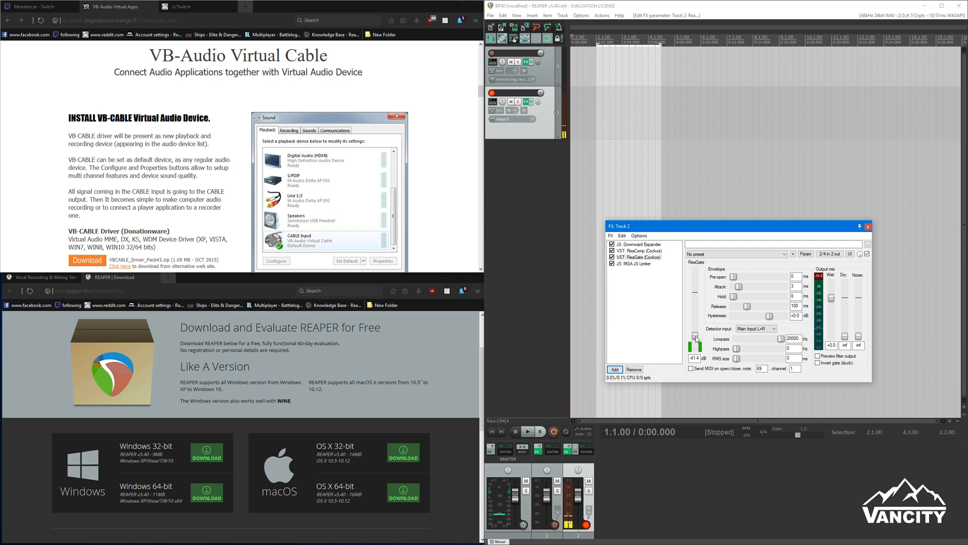
left_click_drag(695, 334, 696, 336)
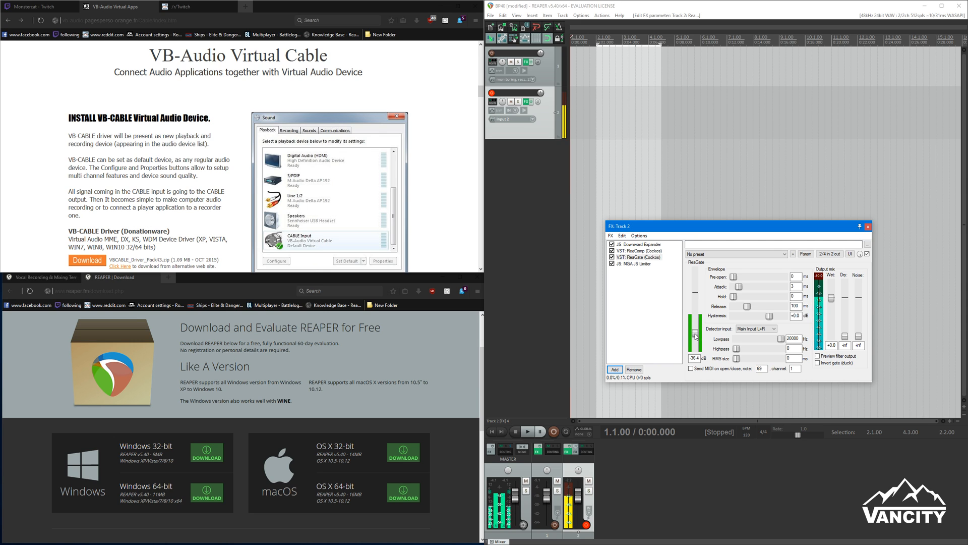
left_click(700, 357)
key("BackSpace")
key("BackSpace")
- Try a ReaGate attack of about 429 ms, reset it to default, and set the hold to 300 ms
left_click_drag(742, 287, 785, 293)
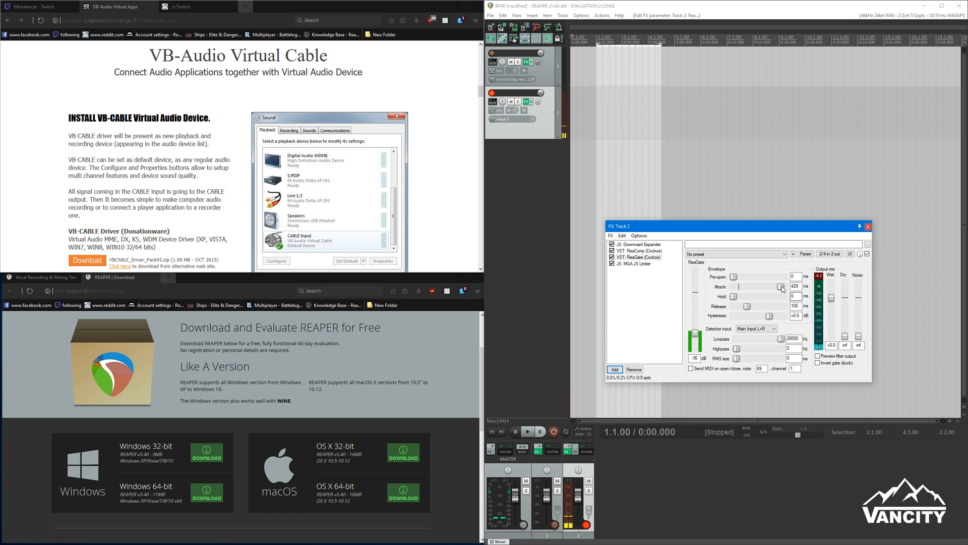
double_click(782, 287)
left_click_drag(736, 299, 760, 293)
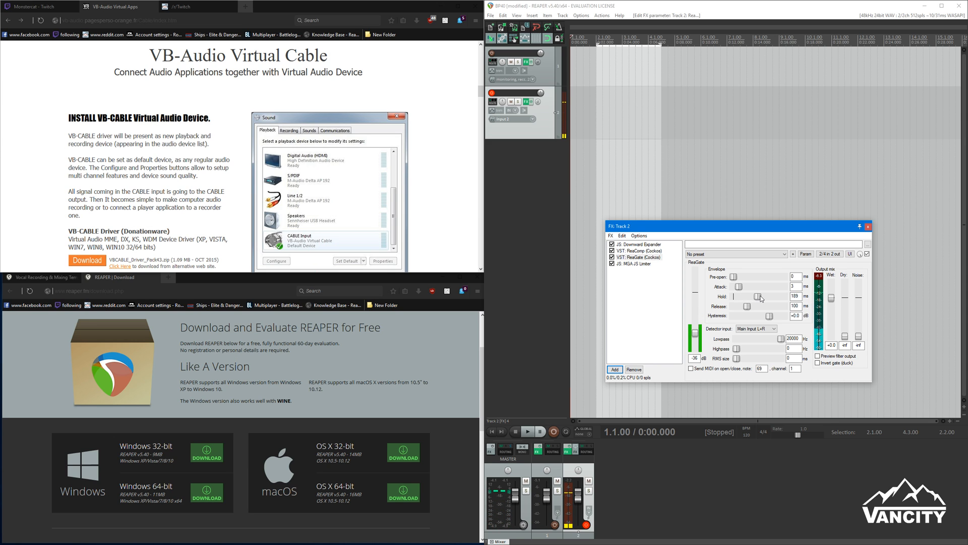
type("300")
left_click(800, 307)
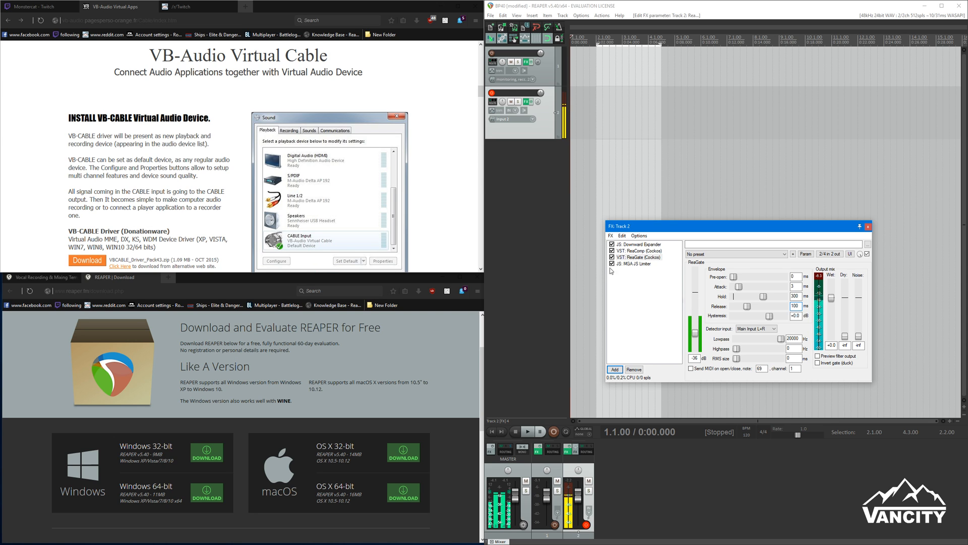
- With the Downward Expander bypassed, try a ReaGate release of about 956 ms and restore both settings
left_click(611, 244)
left_click(638, 258)
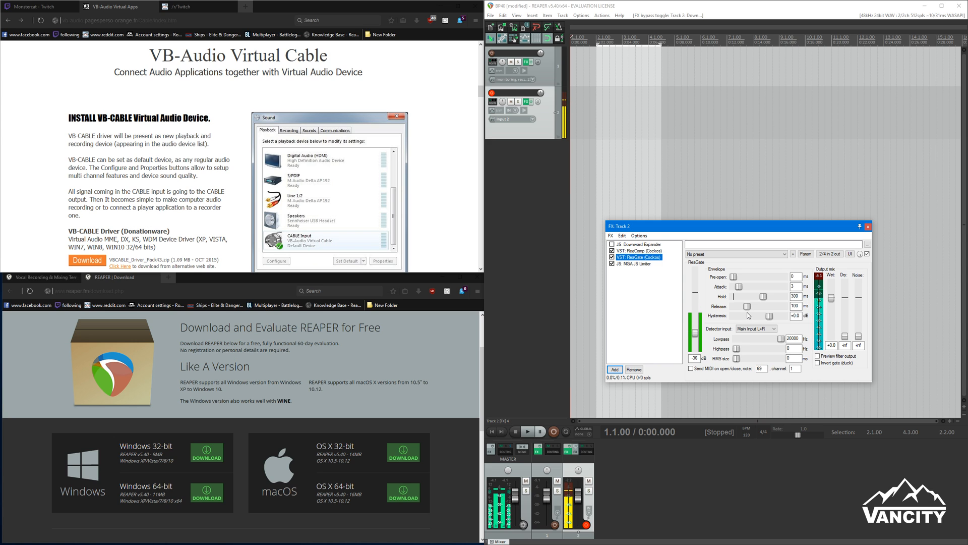
left_click_drag(748, 307, 763, 308)
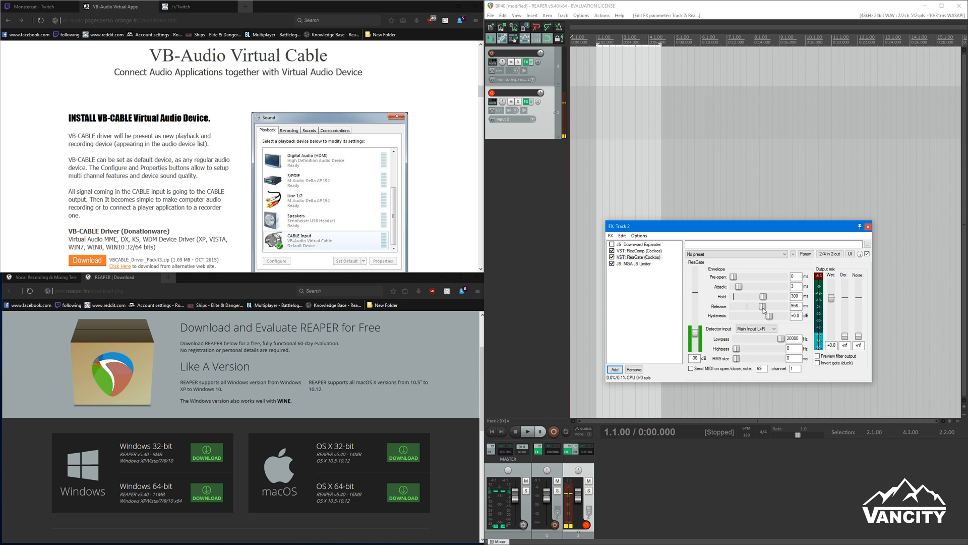
double_click(763, 308)
left_click(640, 257)
left_click(612, 244)
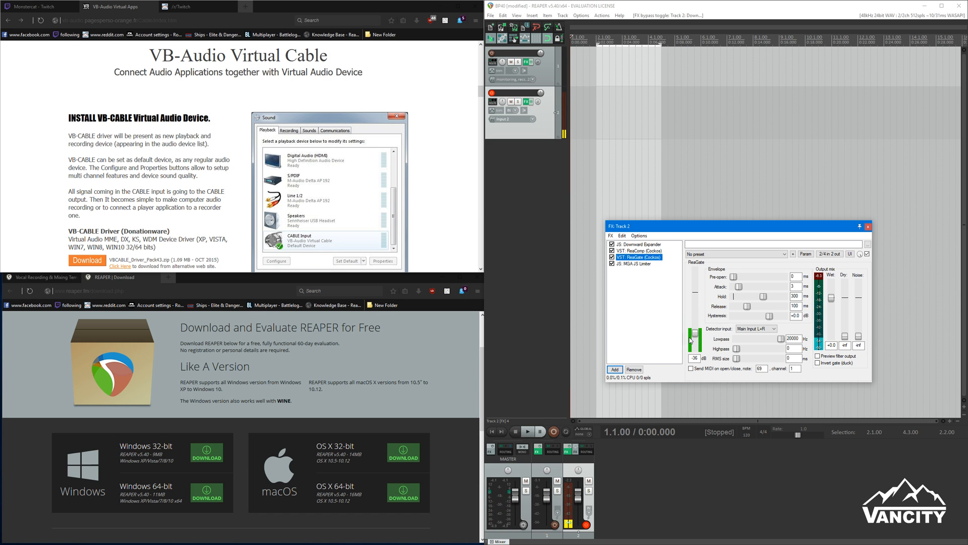
- Set ReaGate's hysteresis to -2 dB
left_click(794, 316)
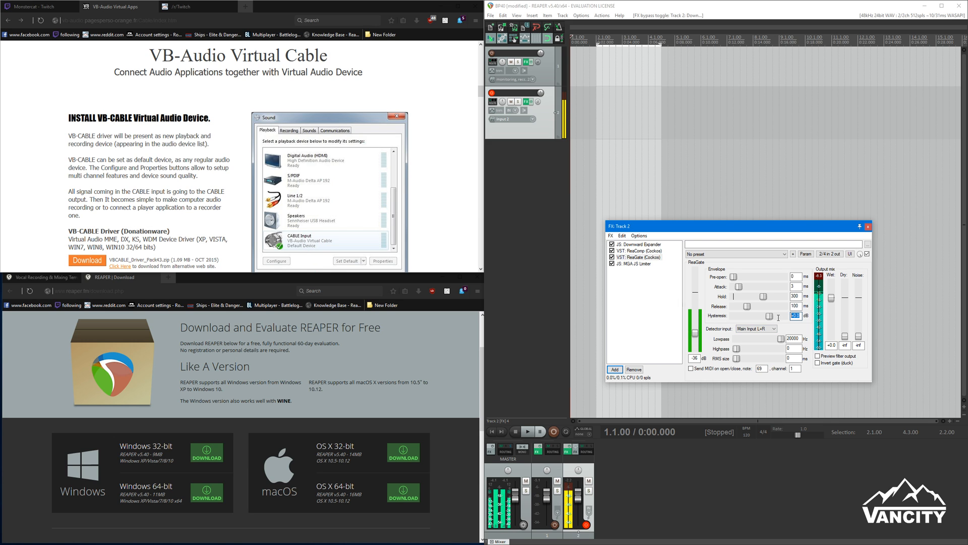
left_click(695, 358)
left_click(791, 316)
type("-2")
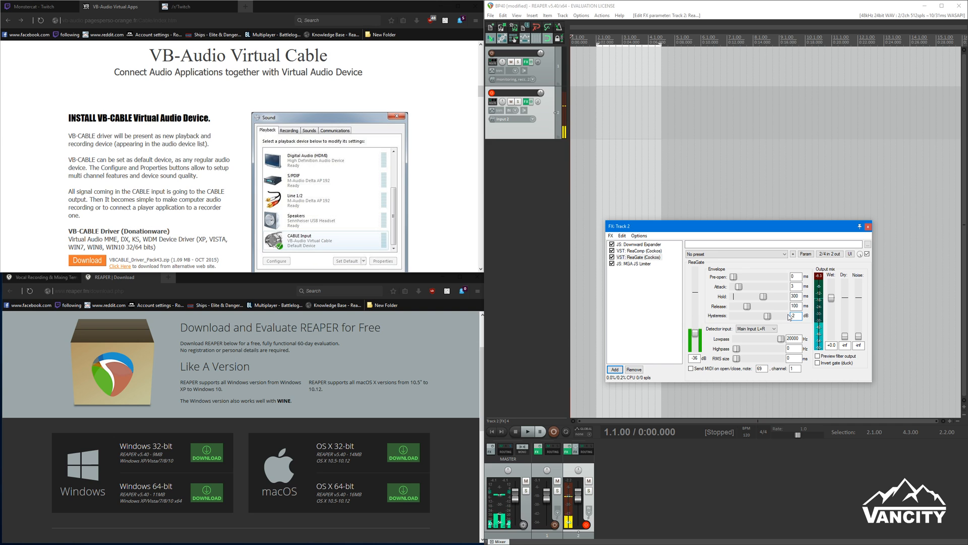
key("shift+Tab")
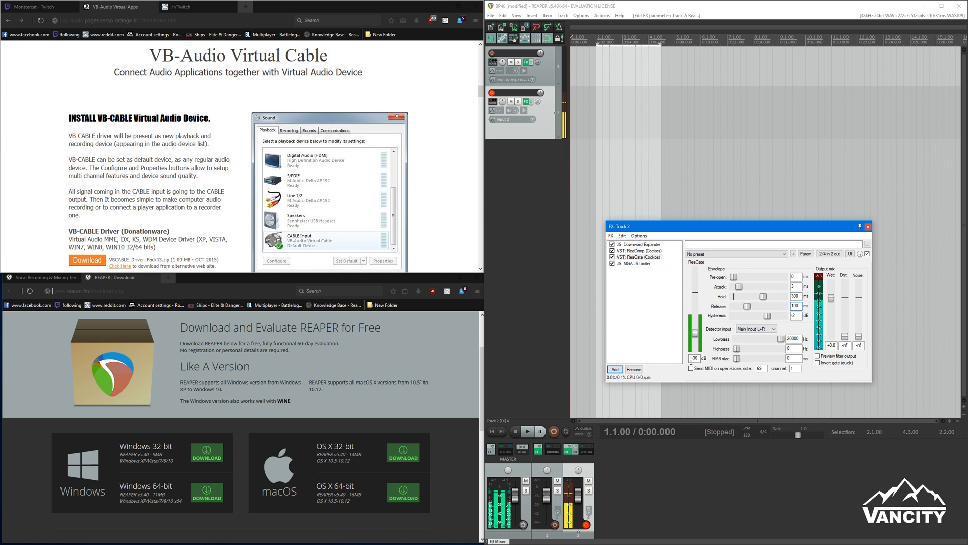
left_click(693, 358)
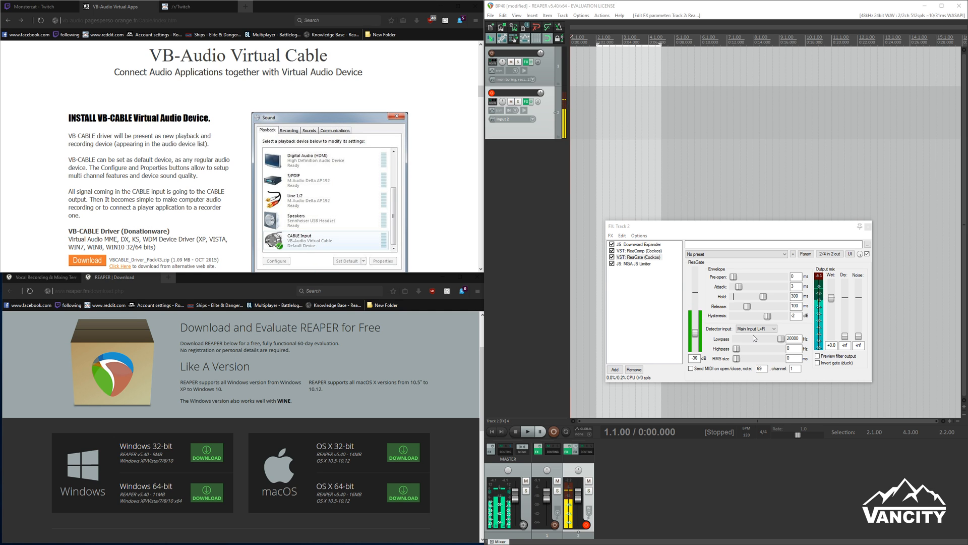
left_click(722, 352)
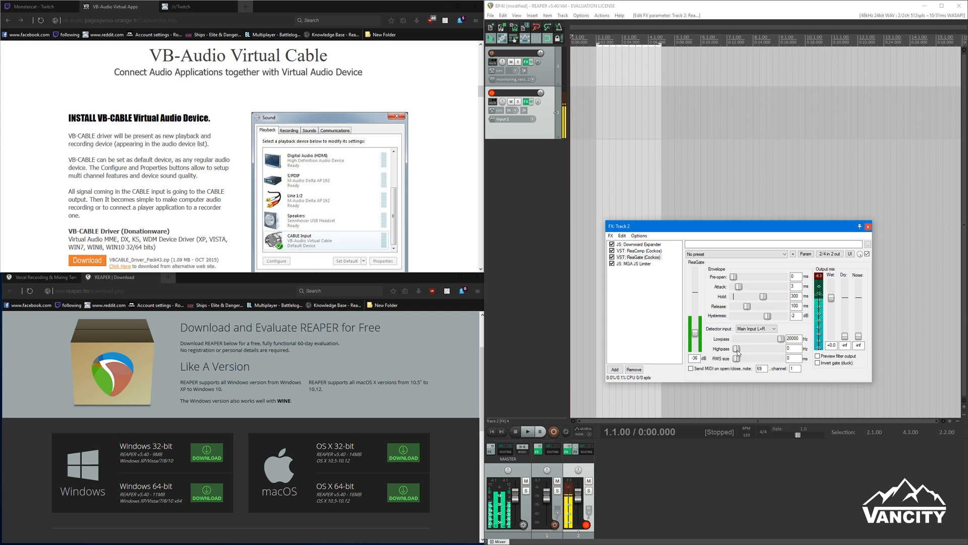
- Set ReaGate's highpass to 300 Hz and its lowpass to 8000 Hz
left_click_drag(742, 351, 751, 351)
type("300")
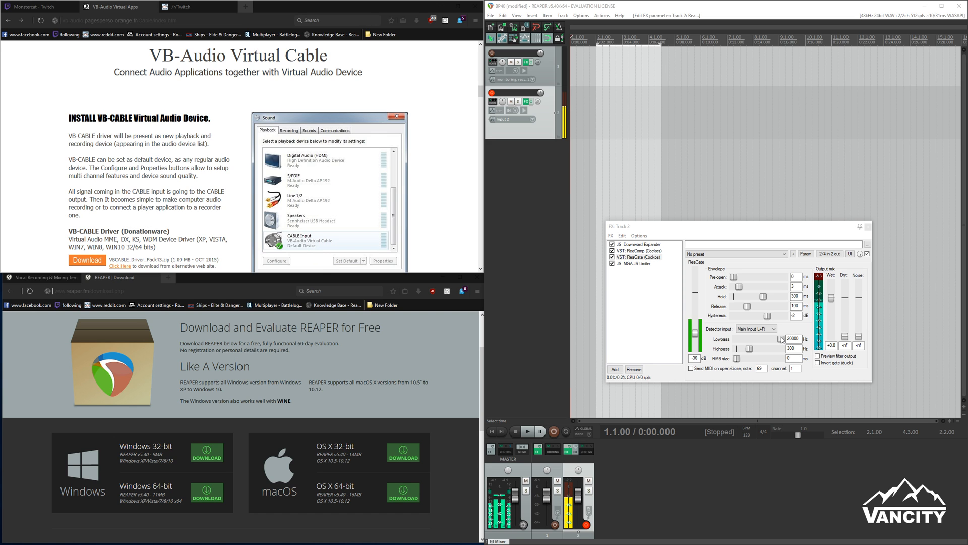
left_click_drag(780, 340, 752, 343)
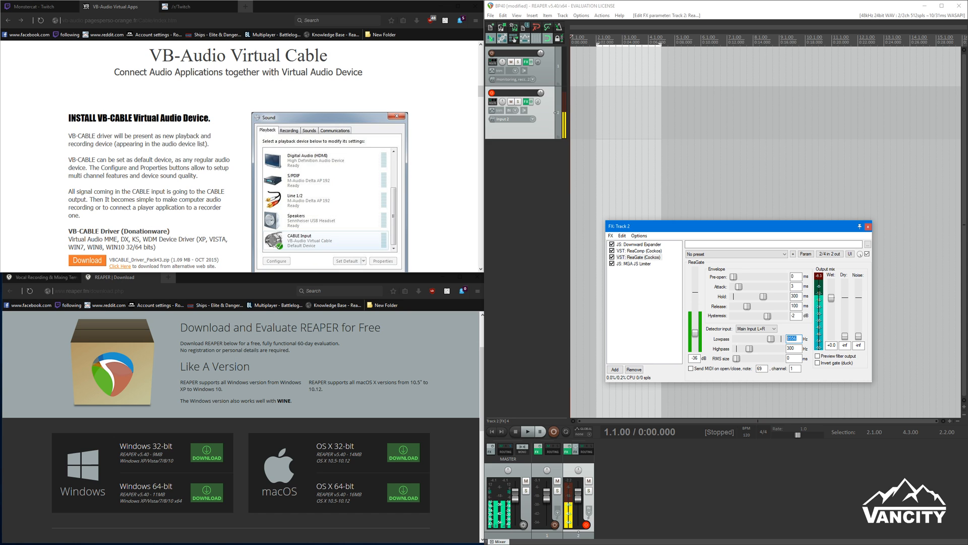
key("BackSpace")
type("80")
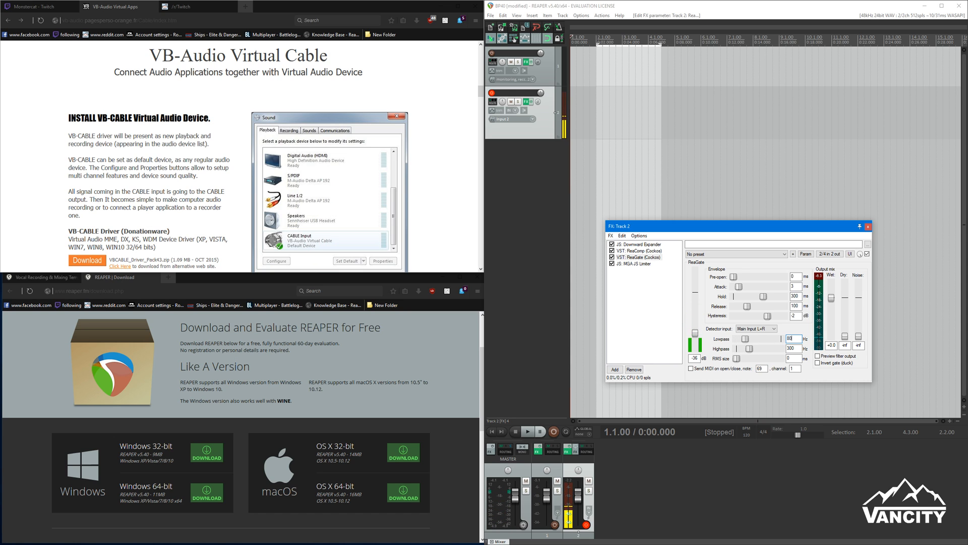
type("00")
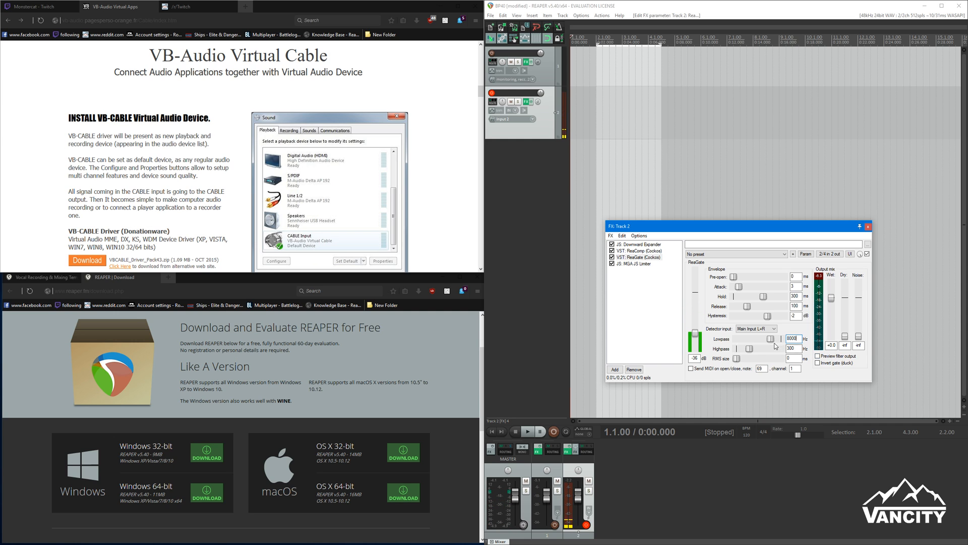
- Preview ReaGate's filter output while trying other lowpass values such as 2636 Hz, restore 8000 Hz, and turn the preview off
left_click(832, 357)
left_click_drag(773, 341, 762, 340)
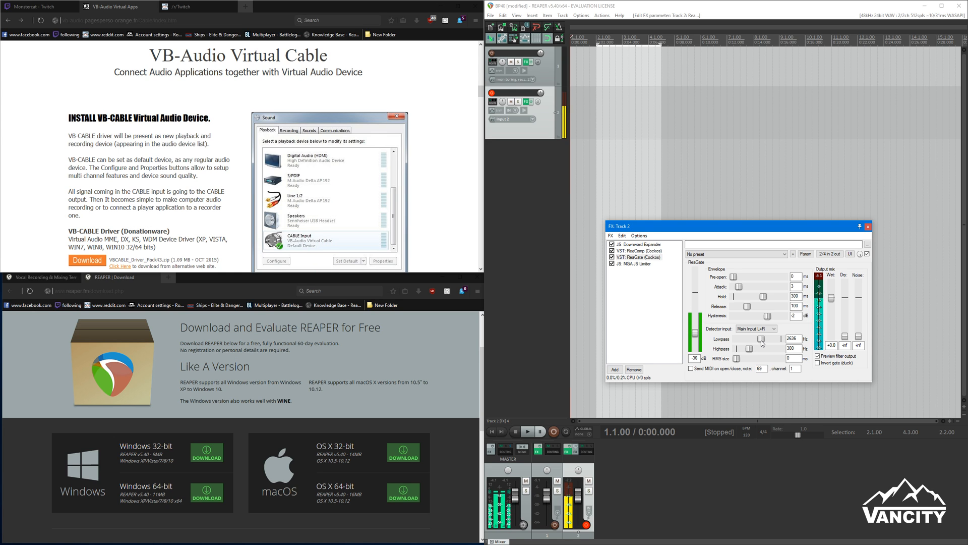
mouse_move(761, 340)
left_mouse_down()
mouse_move(752, 341)
mouse_move(773, 339)
left_mouse_up()
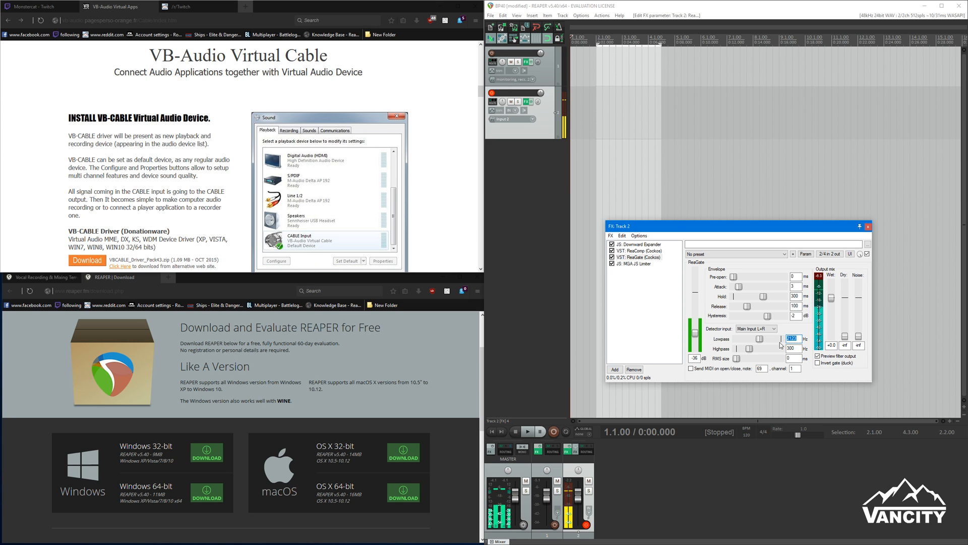
scroll(773, 339, "up", 6)
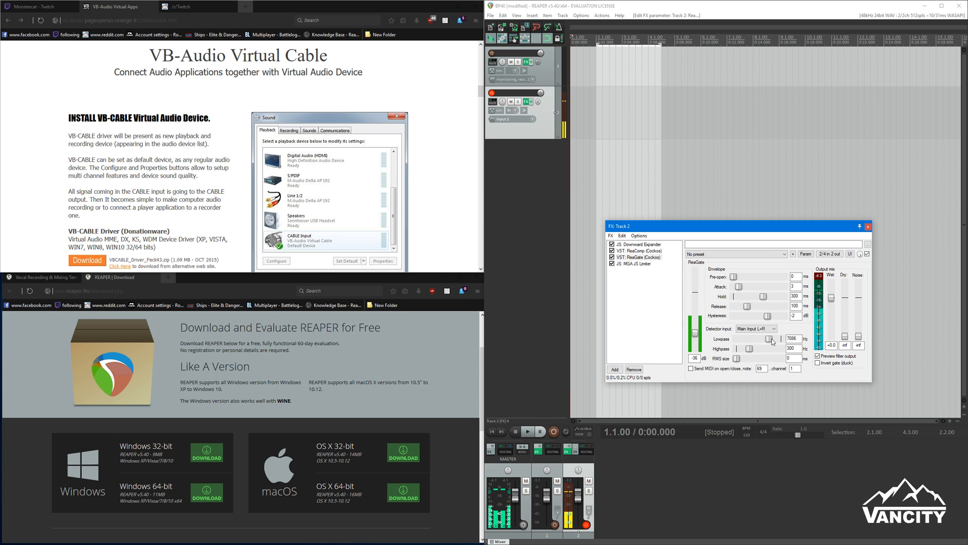
scroll(773, 340, "up", 2)
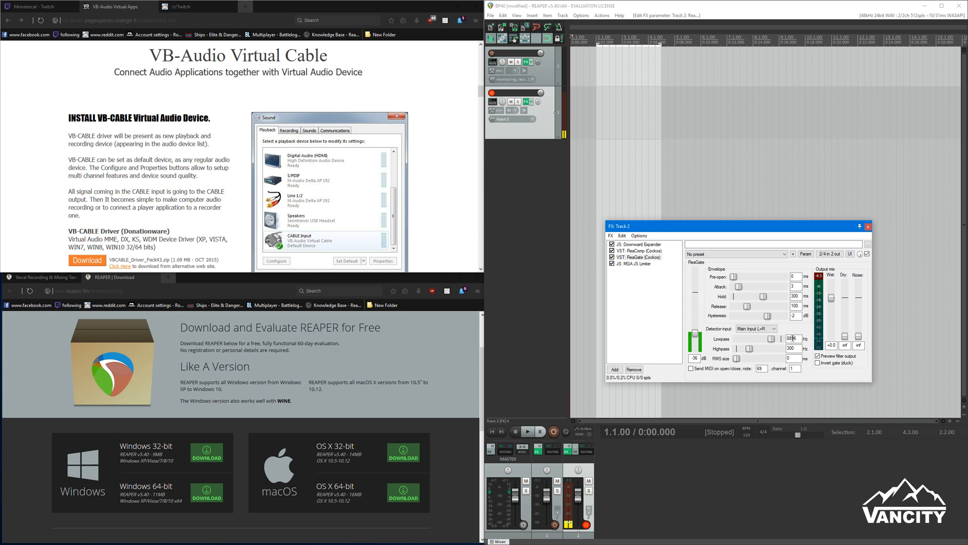
double_click(793, 338)
type("8000")
left_click(835, 357)
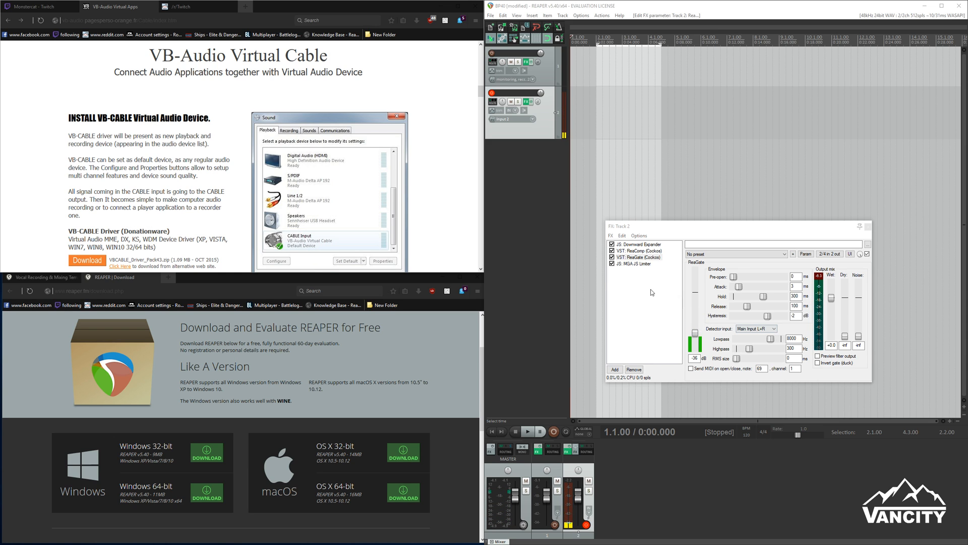
- Check ReaComp's settings for reference and set ReaGate's RMS size to 15 ms
left_click(651, 251)
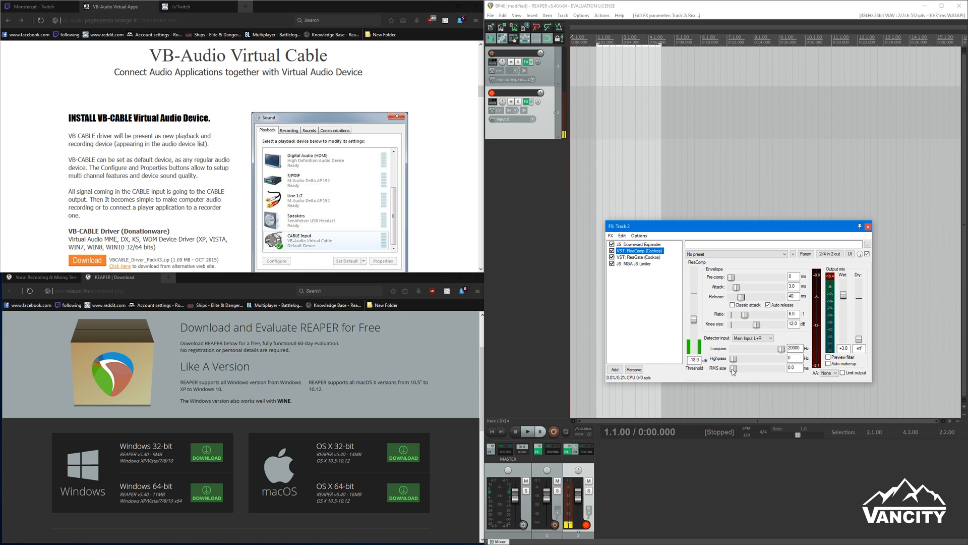
left_click(639, 258)
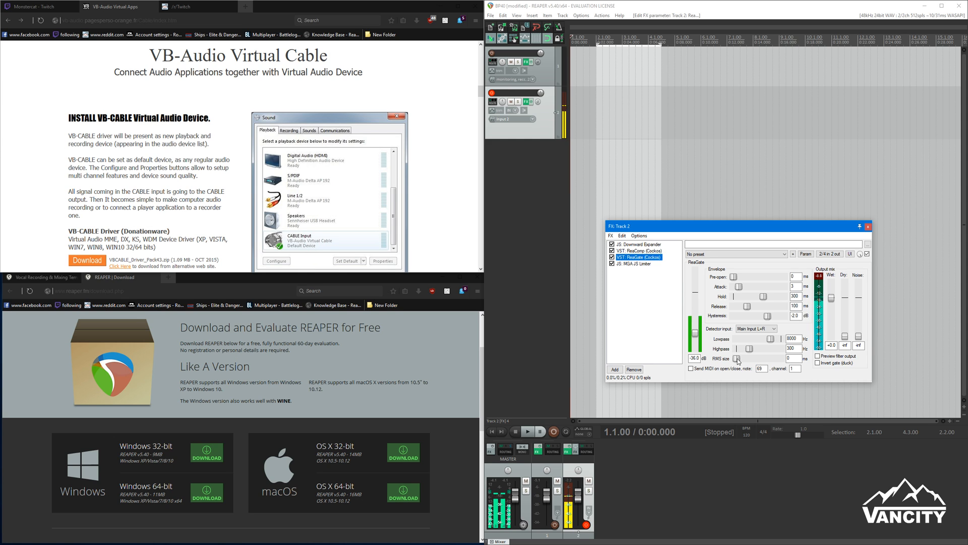
left_click_drag(738, 358, 741, 358)
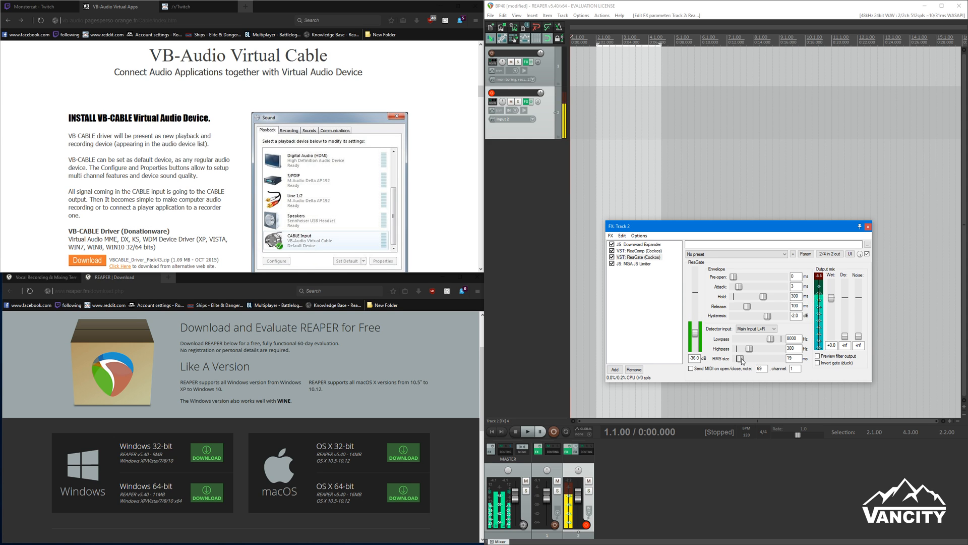
double_click(792, 358)
type("15")
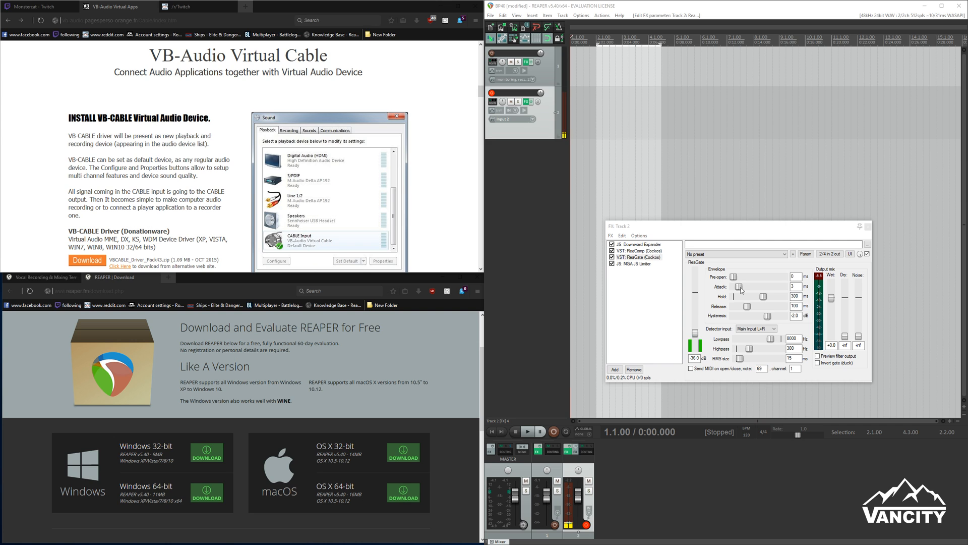
- Set ReaGate's attack to 75 ms and raise its dry output level to about -19.9 dB
left_click_drag(742, 290, 759, 288)
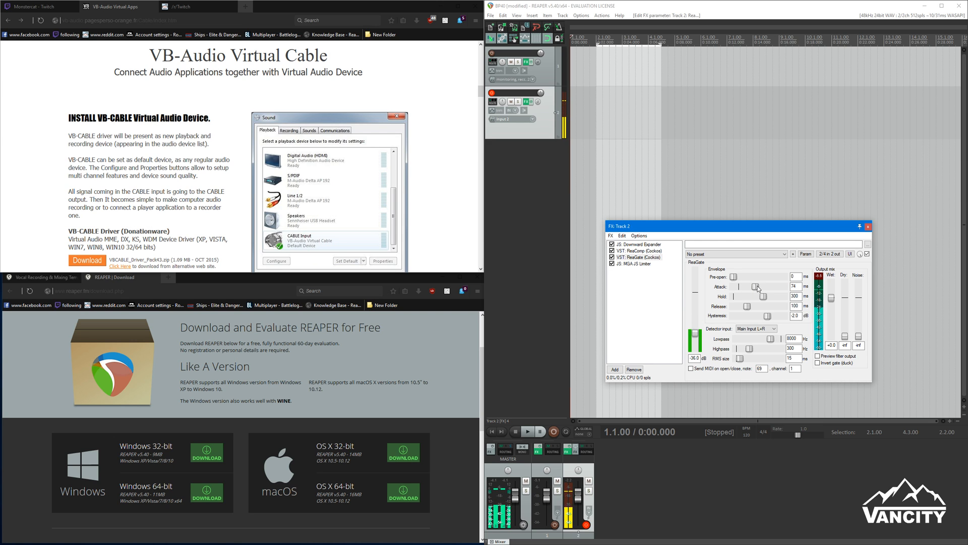
left_click(796, 286)
key("BackSpace")
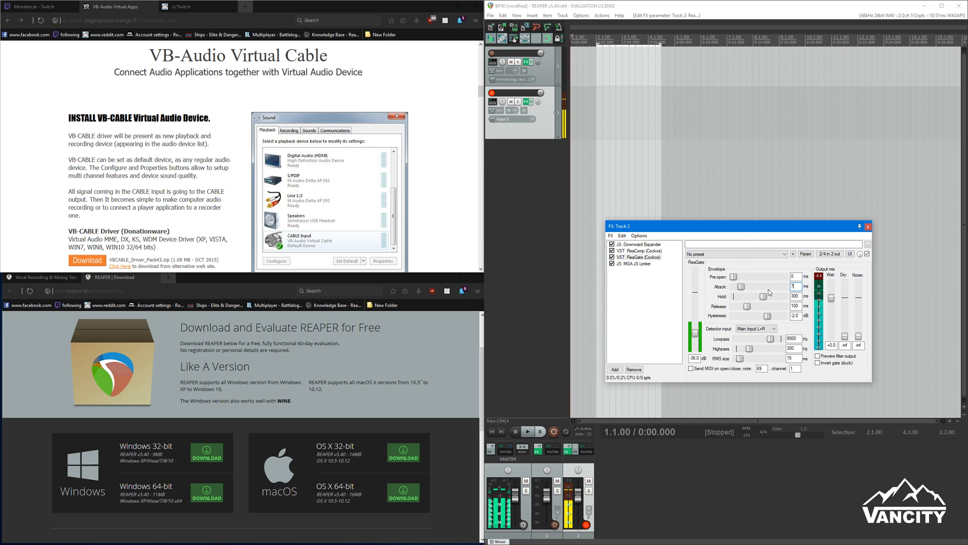
type("5")
left_click_drag(798, 286, 770, 286)
left_click_drag(845, 336, 845, 319)
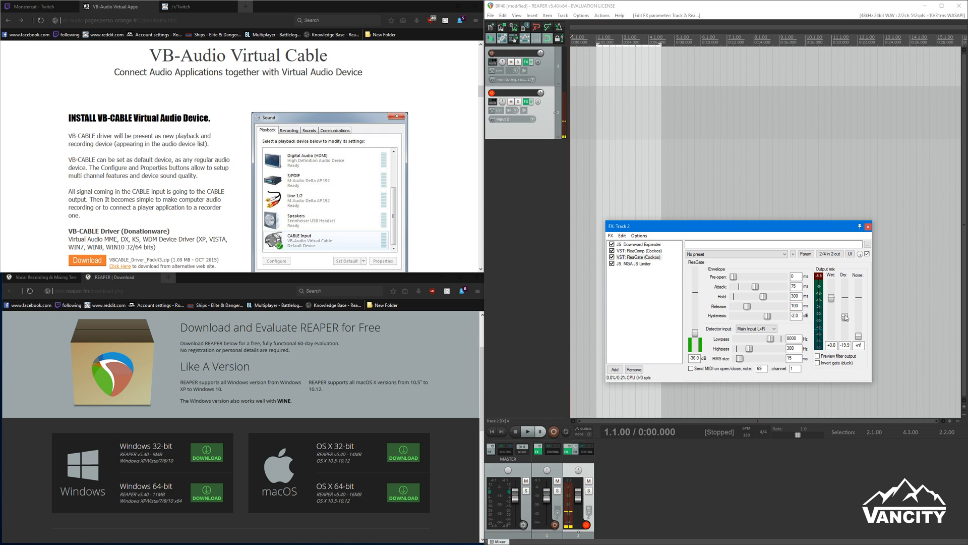
- Set ReaGate's dry output level to -20 dB
double_click(851, 345)
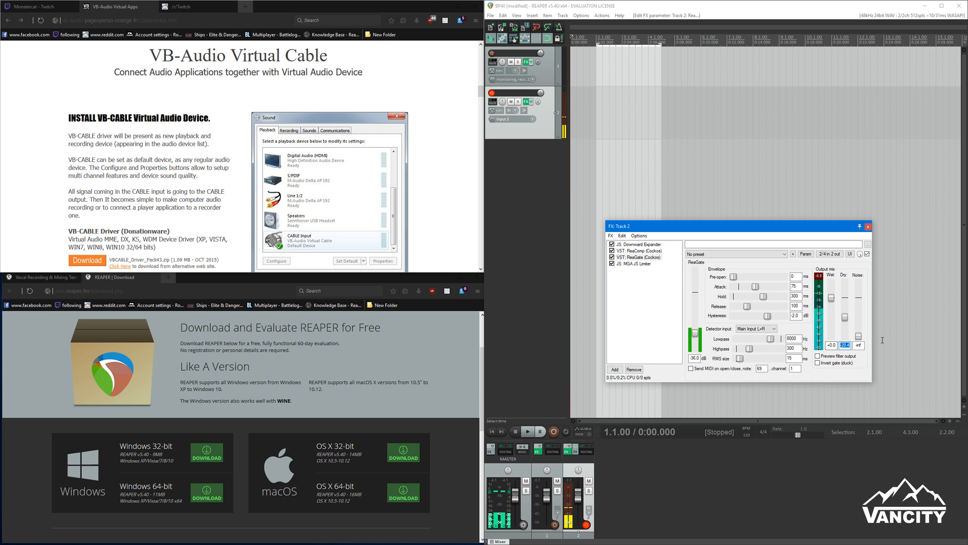
type("-20")
key("Return")
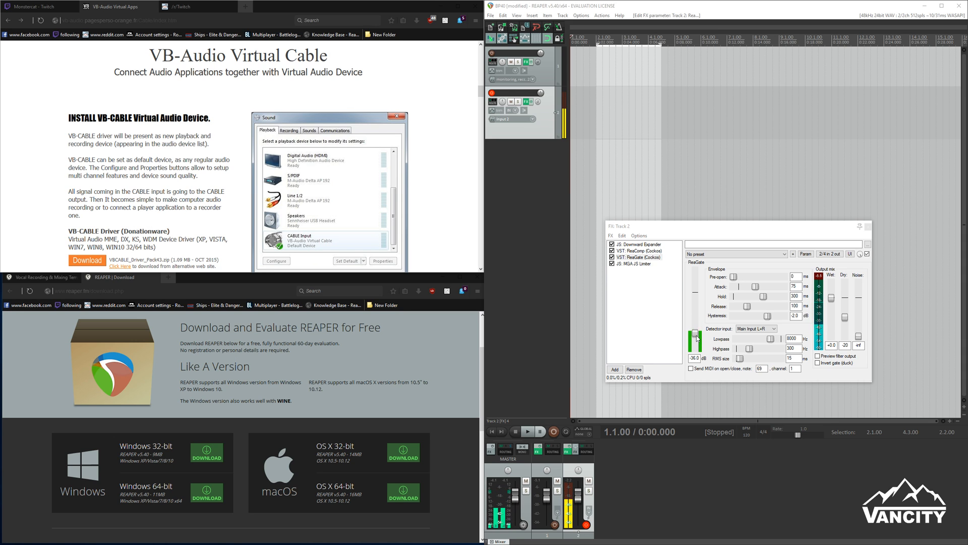
- Try raising ReaGate's threshold to about -26.9 dB and restore it to -36 dB
left_click_drag(696, 336, 697, 330)
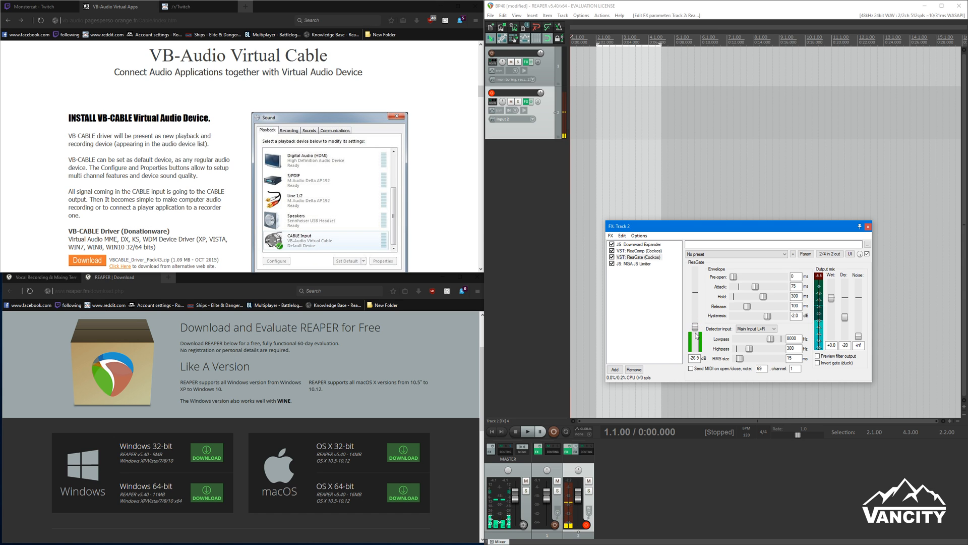
scroll(696, 335, "down", 2)
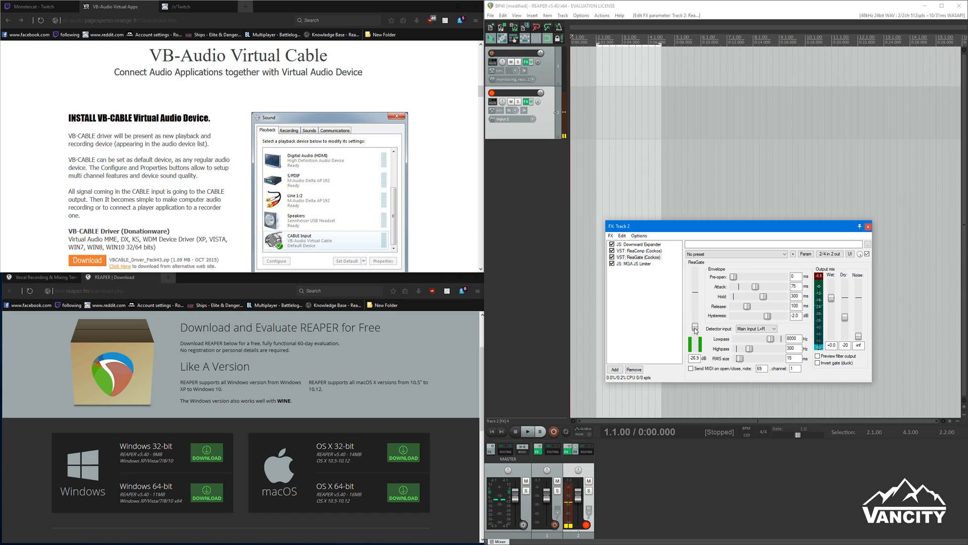
double_click(696, 359)
key("Return")
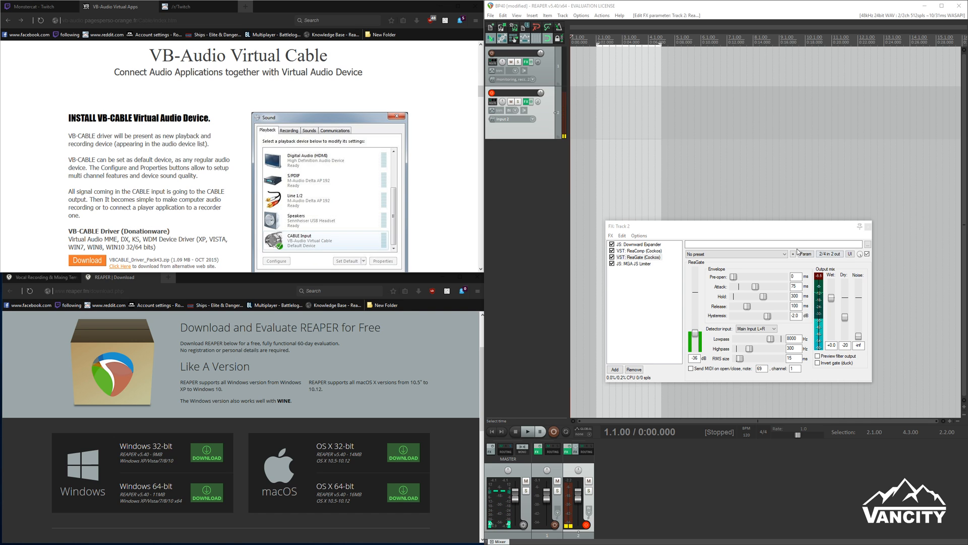
left_click(793, 228)
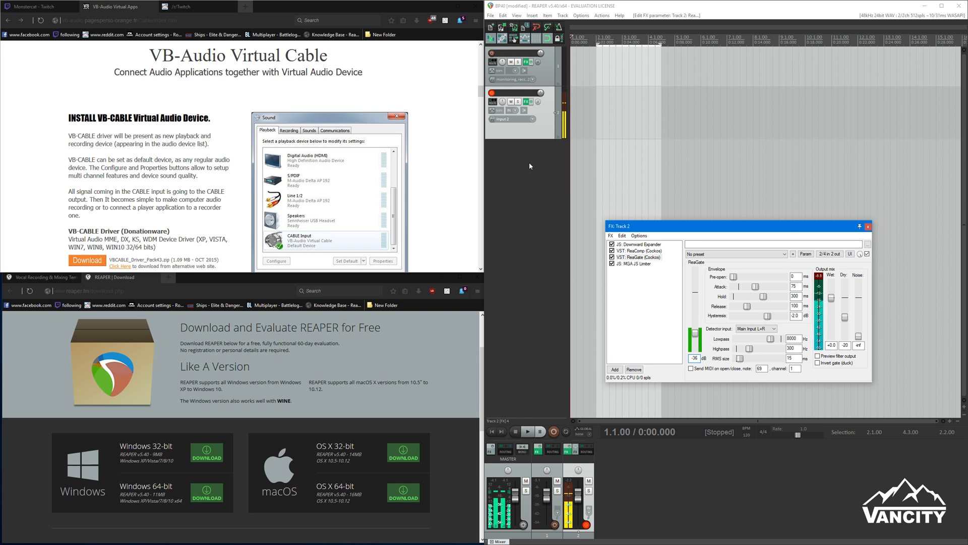
- Copy the ReaEQ effect from Track 1's FX chain to the start of Track 2's chain and close Track 1's FX window
left_click(526, 61)
left_click_drag(685, 99, 680, 61)
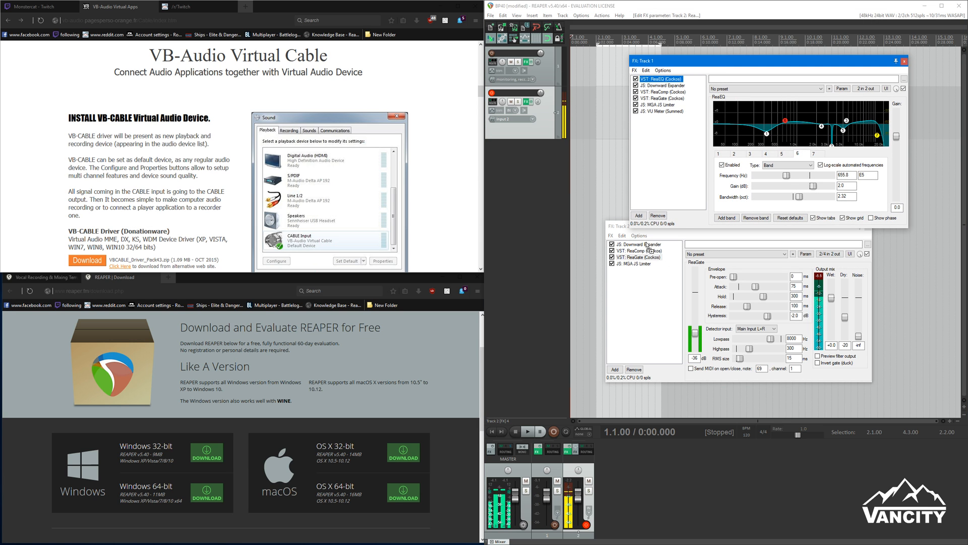
left_click_drag(648, 246, 649, 247)
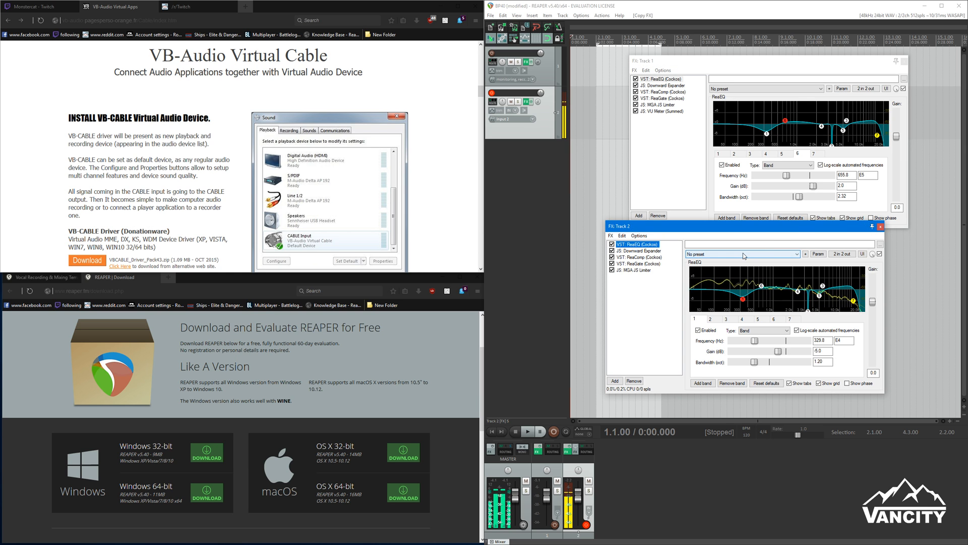
left_click_drag(858, 61, 821, 59)
left_click(867, 59)
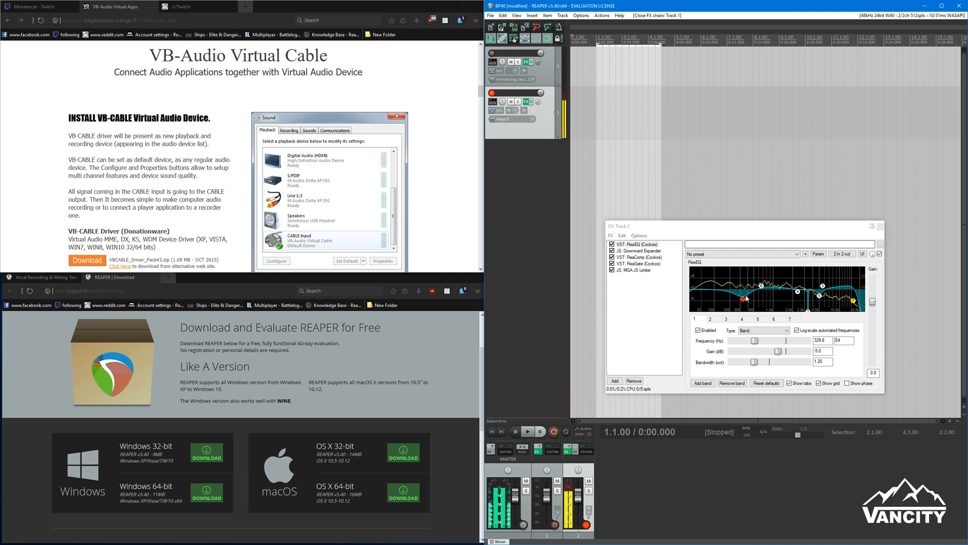
- Examine the settings of bands 5, 3 and 7 in Track 2's ReaEQ
mouse_move(744, 302)
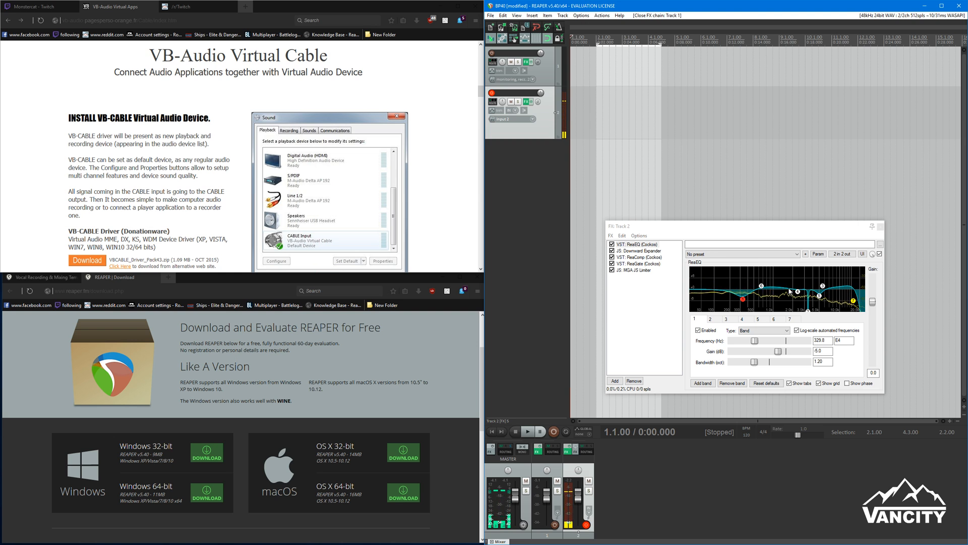
left_click(820, 300)
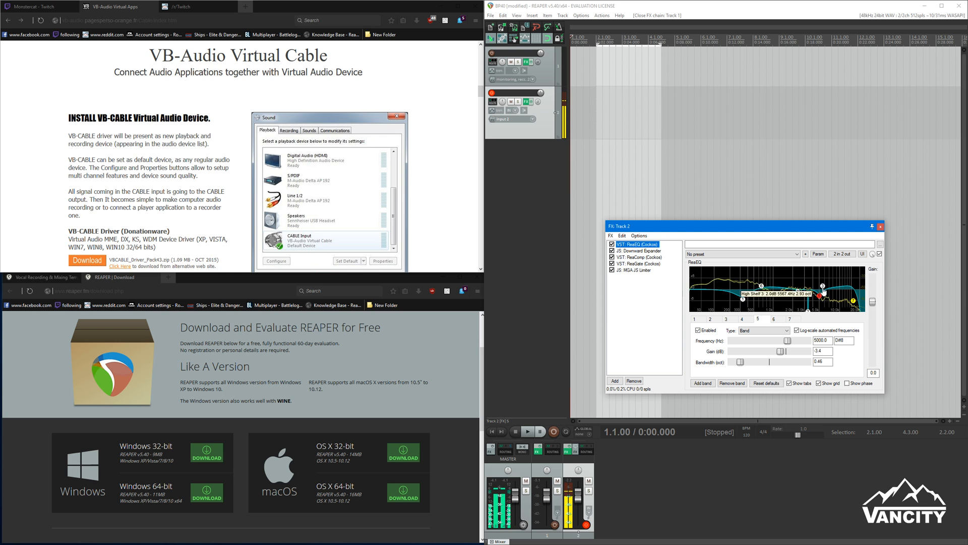
left_click(823, 288)
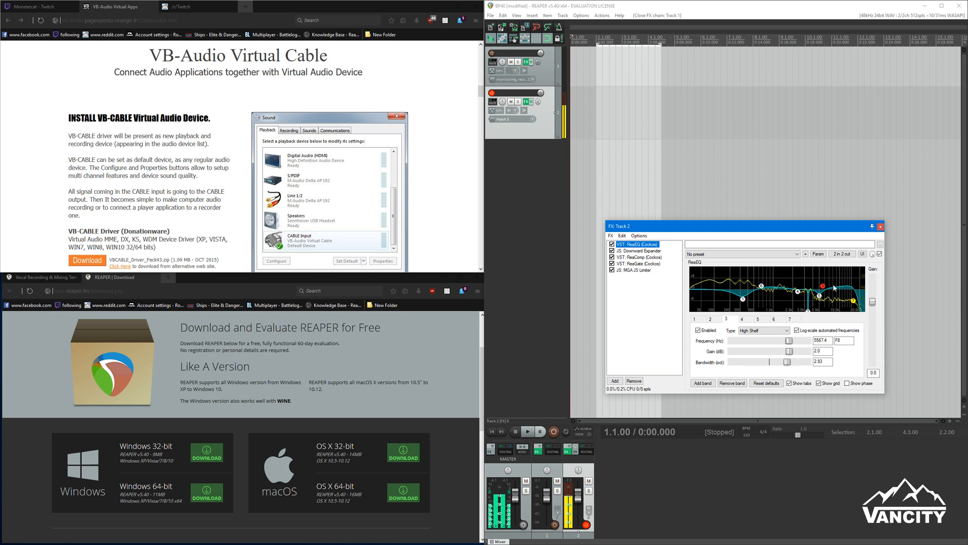
left_click(854, 302)
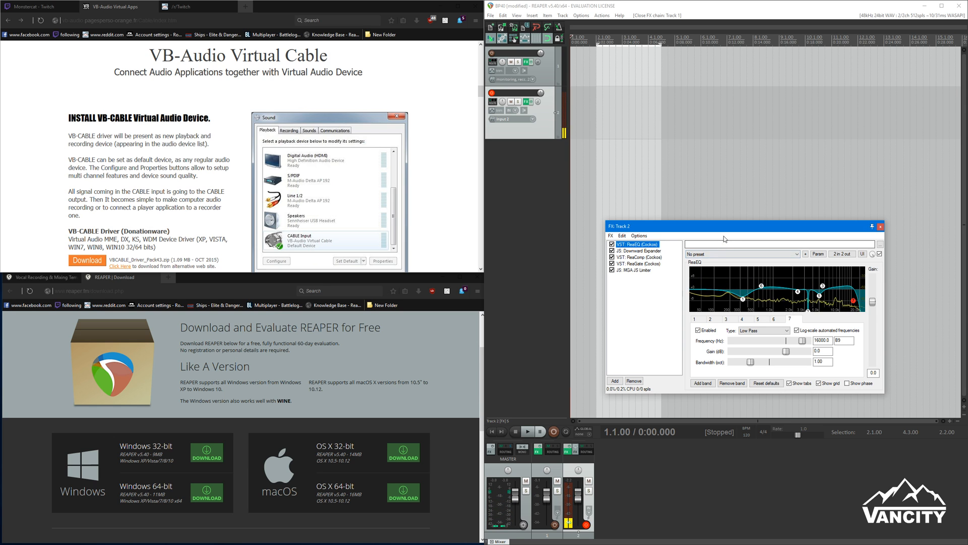
- Add a new band to ReaEQ, make it a High Pass filter and set its frequency to 100 Hz
left_click(708, 382)
left_click(762, 332)
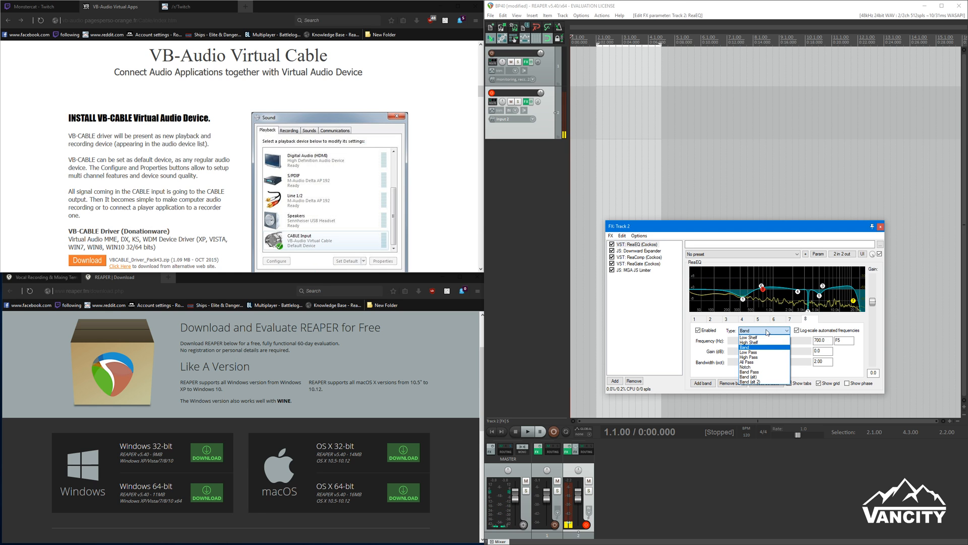
left_click(763, 357)
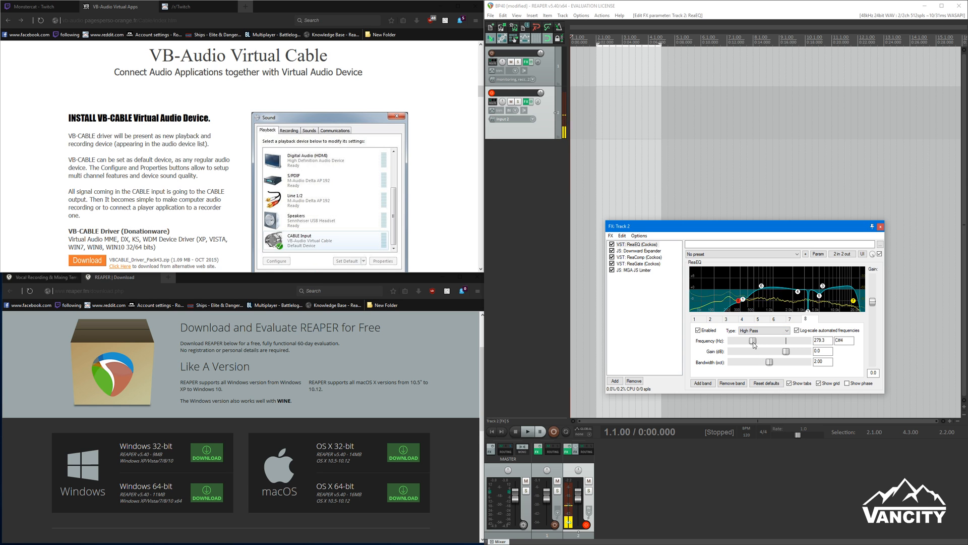
left_click_drag(754, 345, 742, 346)
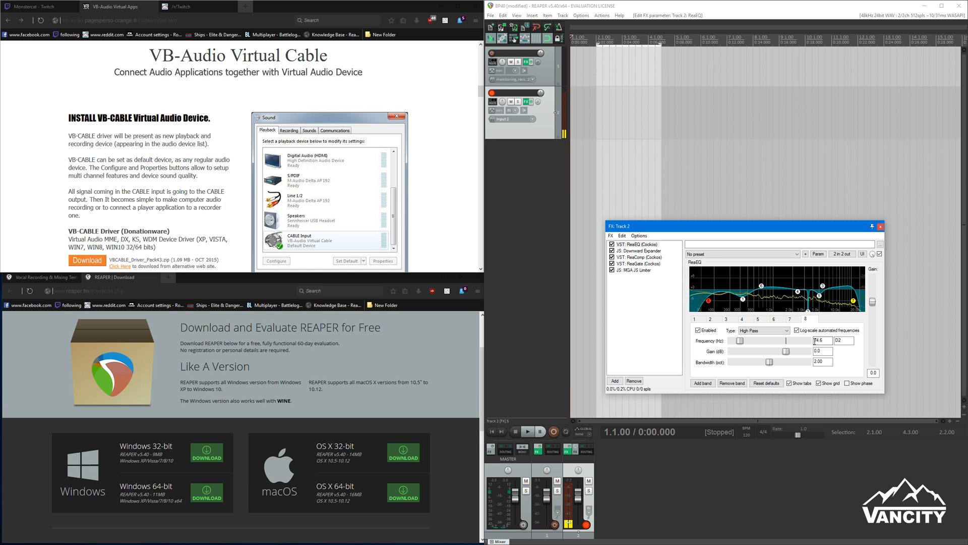
type("1")
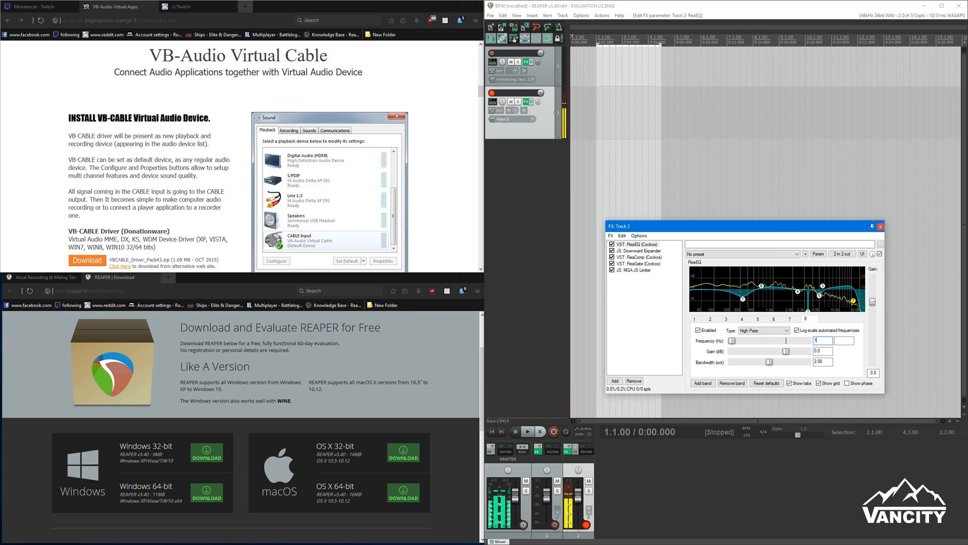
type("00")
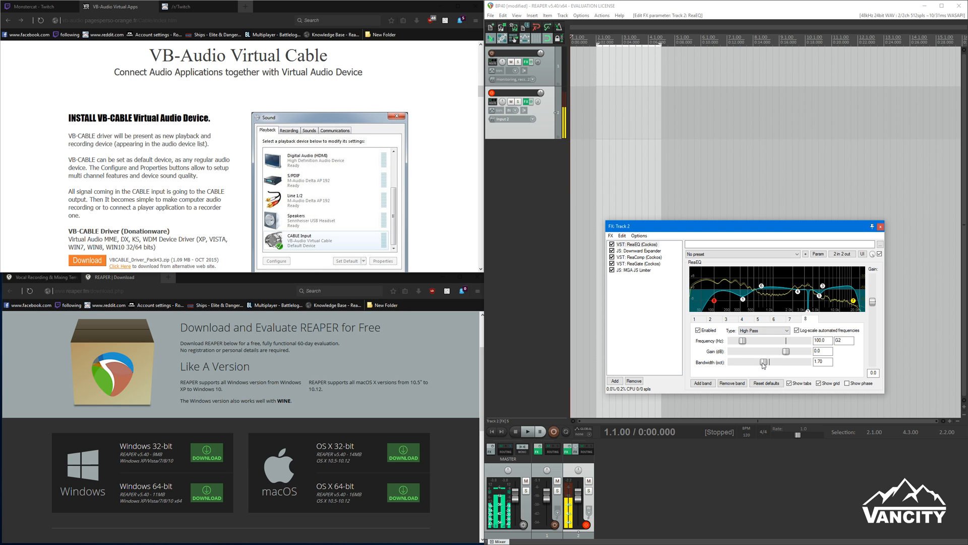
- Set the high-pass band's bandwidth to about 1.54 octaves and its frequency to 80 Hz, and disable the band
left_click_drag(763, 363, 761, 363)
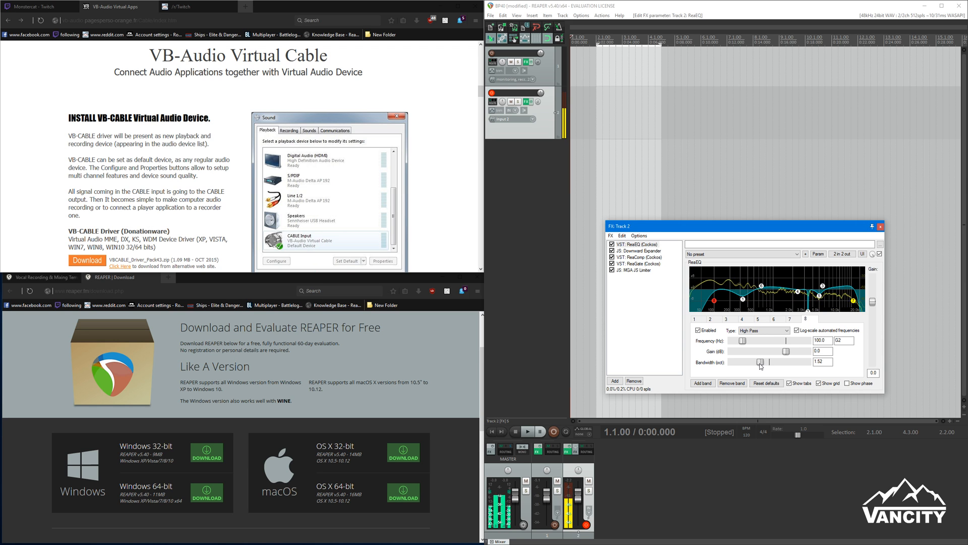
left_click_drag(760, 363, 761, 363)
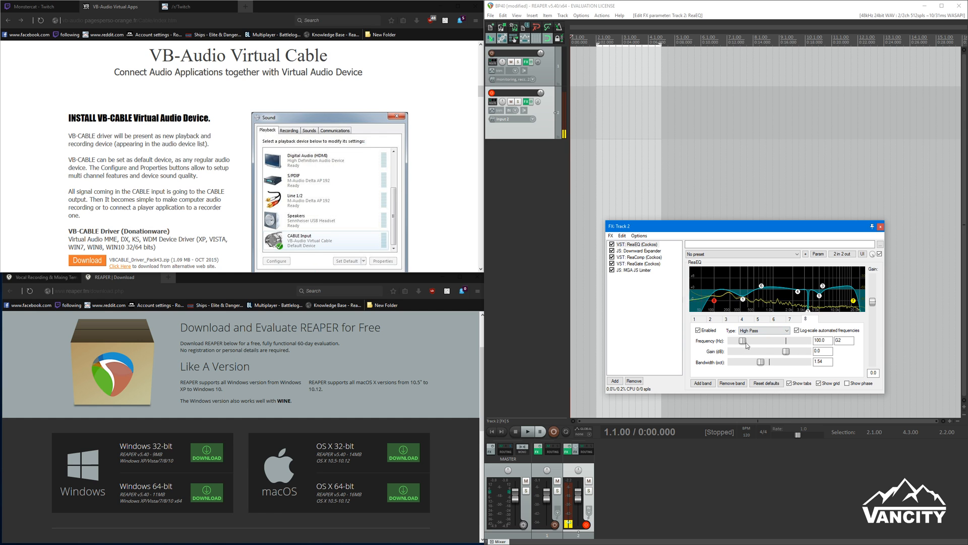
left_click_drag(747, 345, 743, 345)
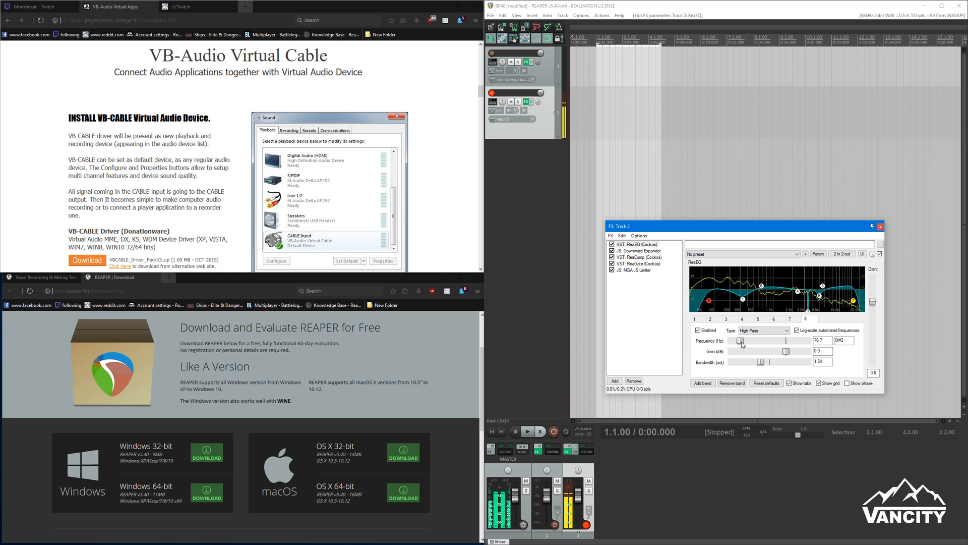
left_click_drag(828, 341, 793, 339)
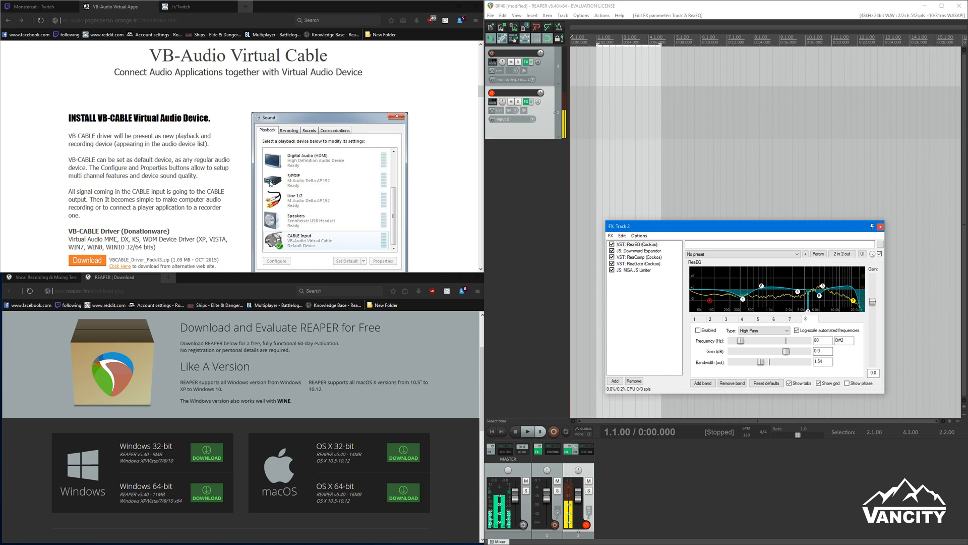
- Open the Windows Sound settings and look through the playback and recording devices, including CABLE Input and CABLE Output
left_click(176, 76)
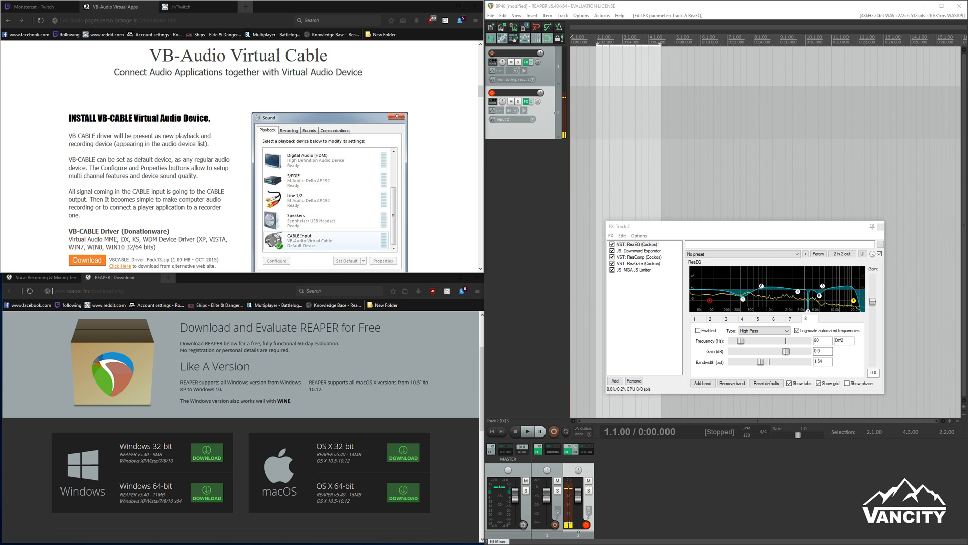
left_click_drag(564, 105, 678, 66)
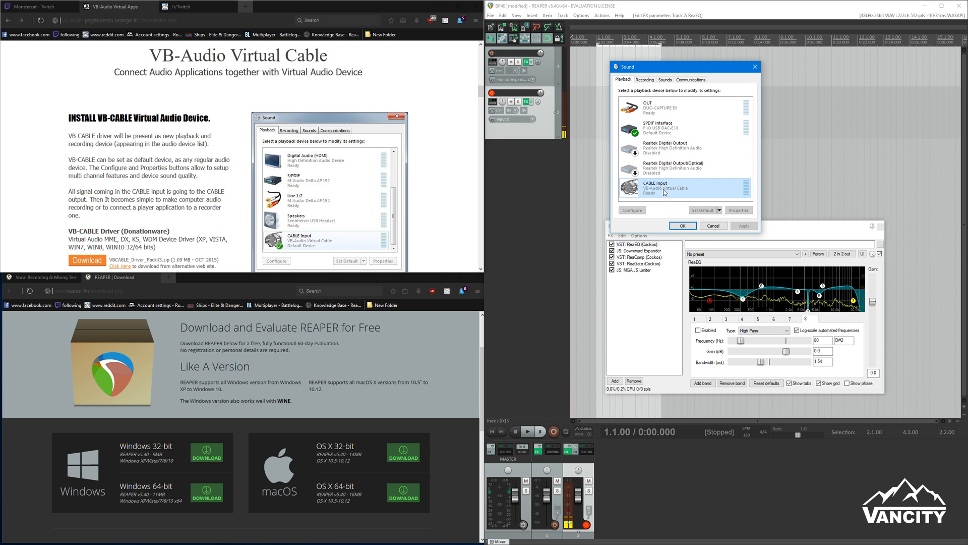
left_click(645, 80)
left_click(660, 188)
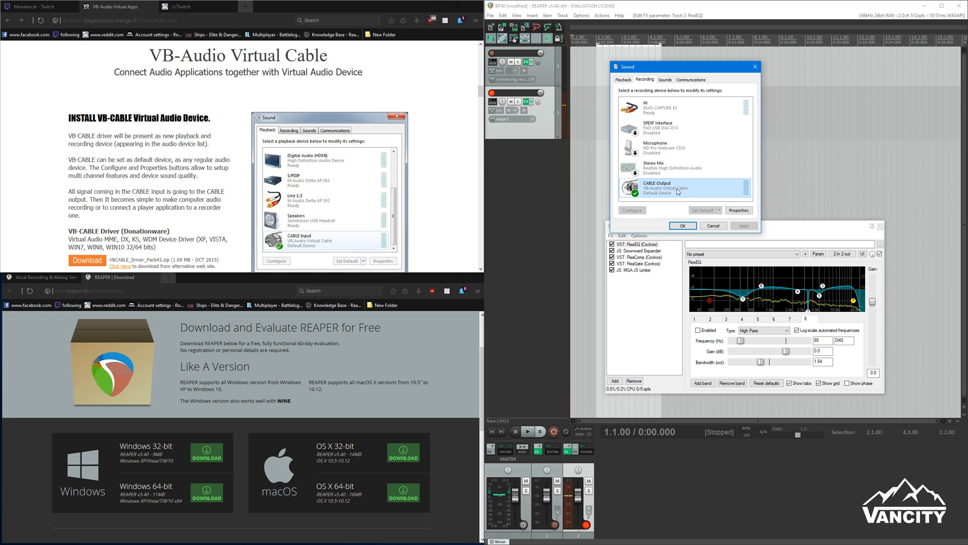
left_click(623, 80)
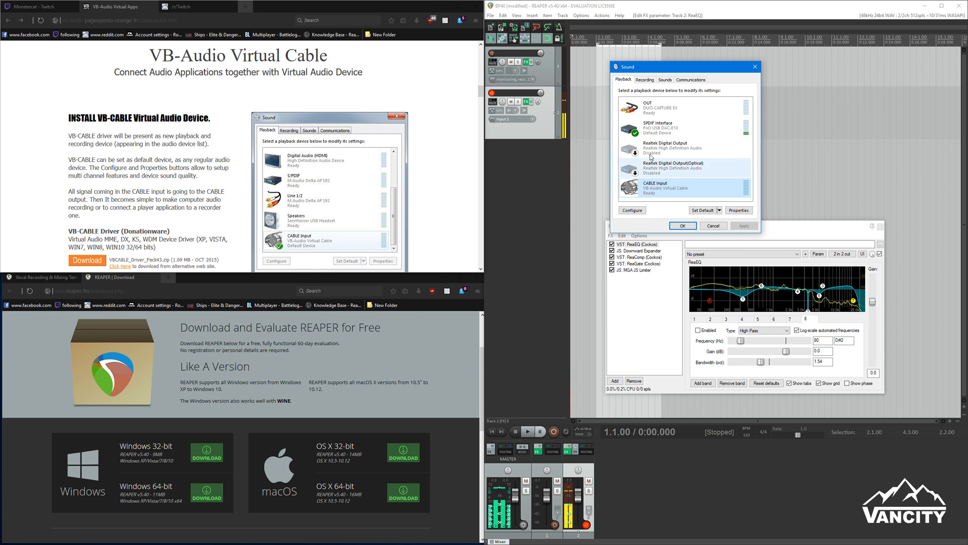
left_click(644, 80)
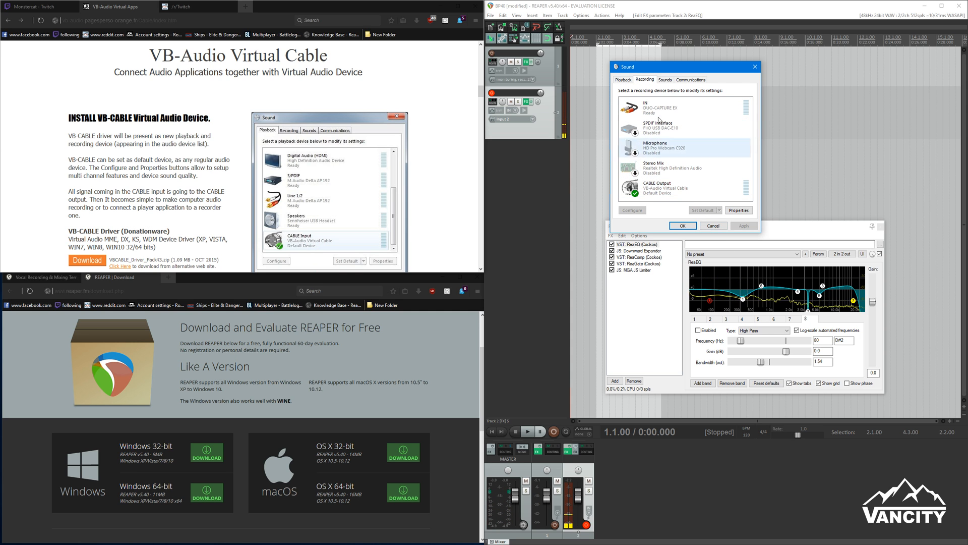
- Check the CABLE Output recording device's default sample rate and bit depth, and close its properties without changes
left_click_drag(731, 66, 718, 48)
left_click(644, 166)
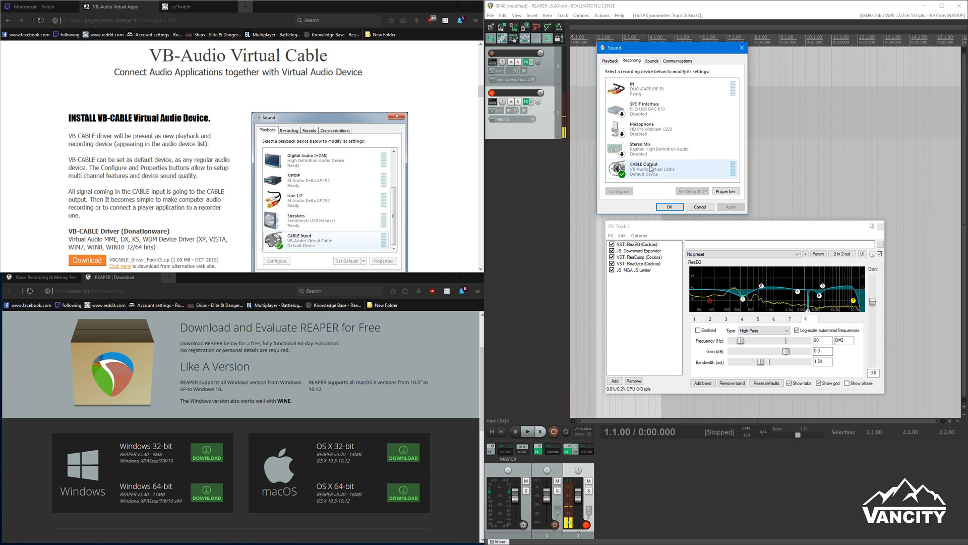
left_click(725, 191)
left_click(675, 89)
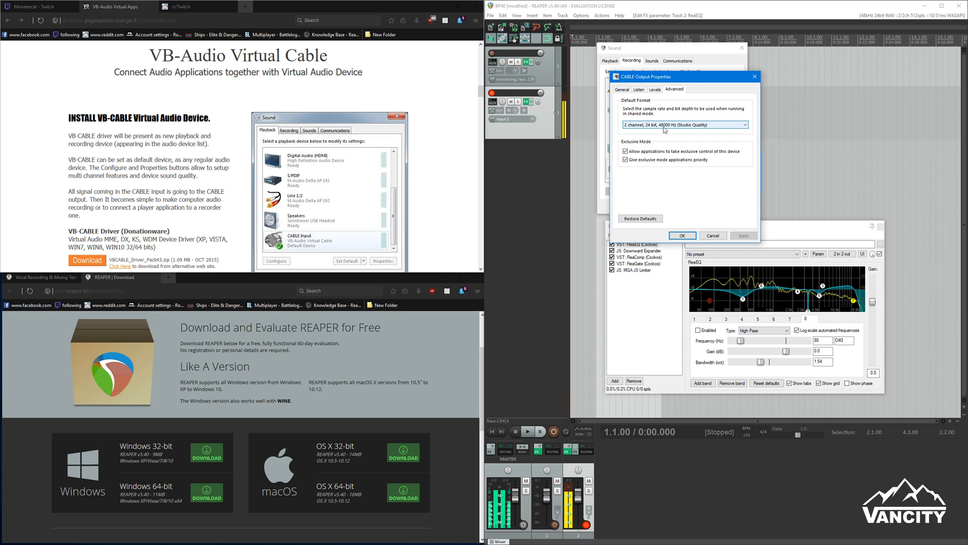
left_click(713, 236)
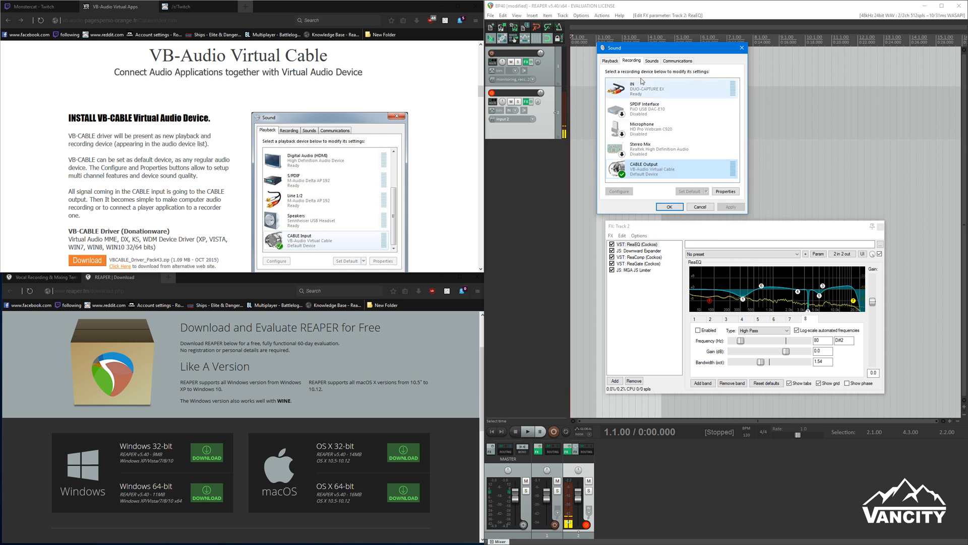
- Check the DUO-CAPTURE EX IN recording device's default sample rate and bit depth, and close its properties without changes
double_click(662, 97)
left_click(675, 88)
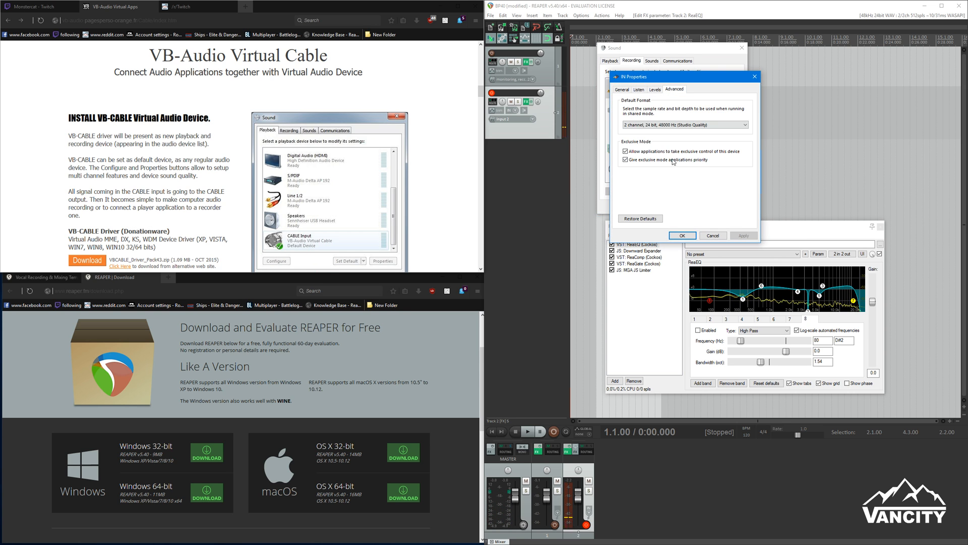
left_click(713, 236)
- Check the properties of the OUT and SPDIF Interface playback devices, and close the Sound settings
left_click(610, 60)
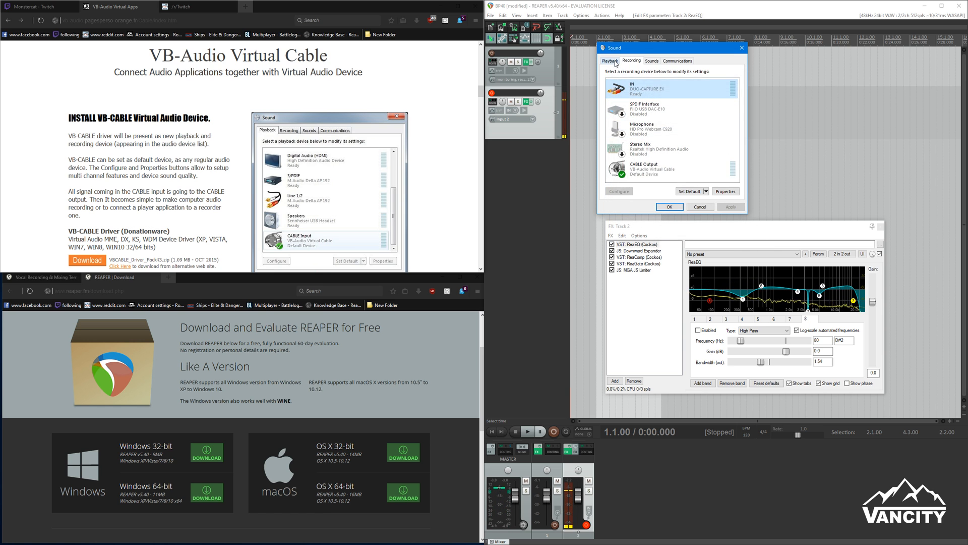
double_click(658, 90)
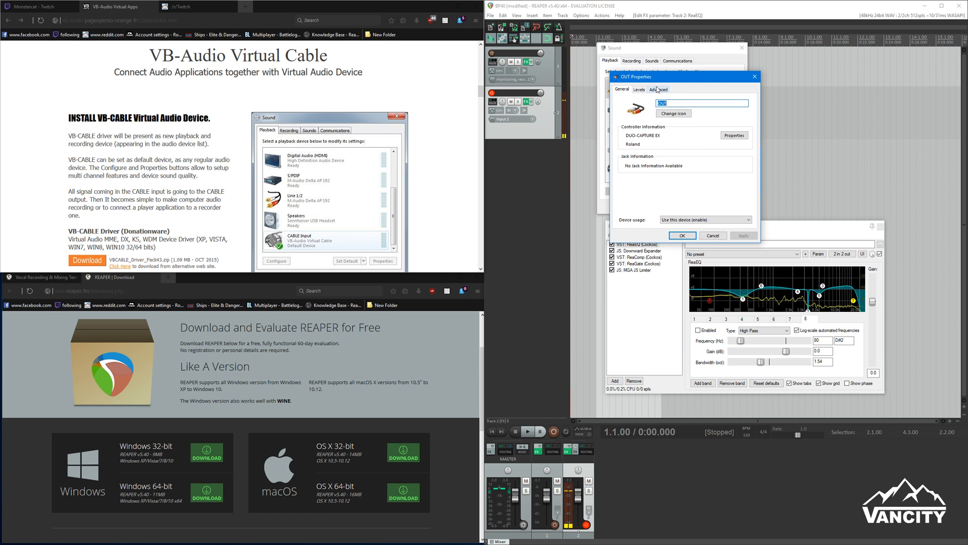
left_click(755, 77)
double_click(658, 110)
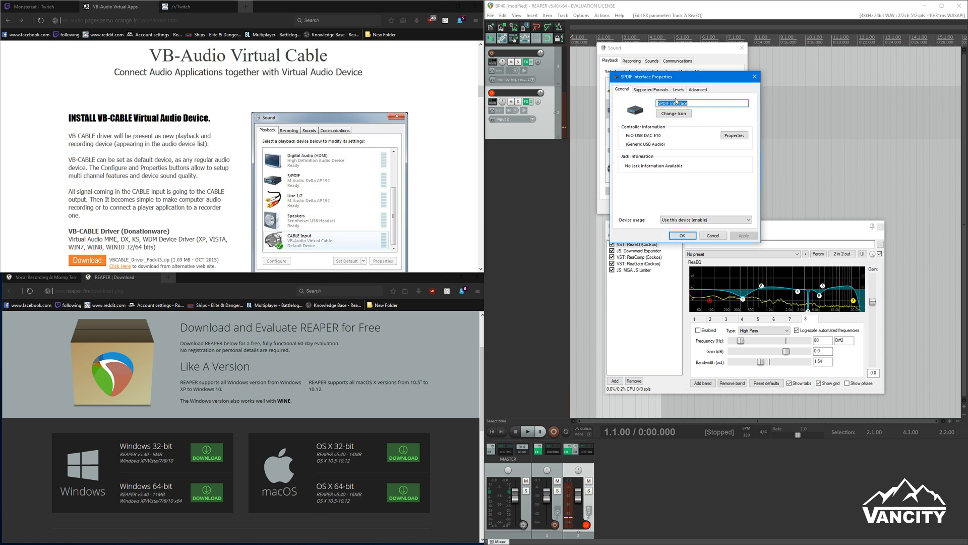
left_click(698, 89)
left_click(761, 76)
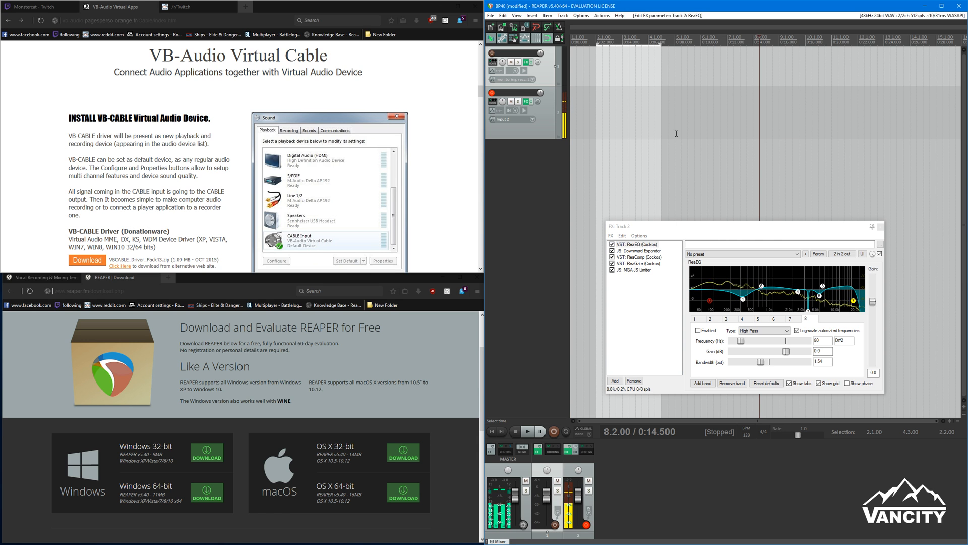
- Check the CABLE Input playback device's default sample rate and bit depth, and close the Sound settings without changes
key("alt+Tab")
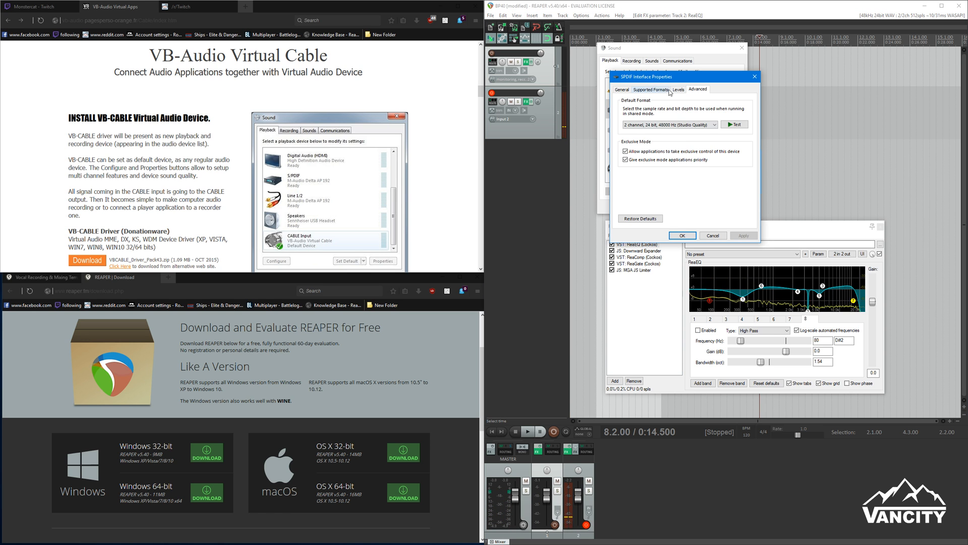
left_click(716, 234)
double_click(660, 170)
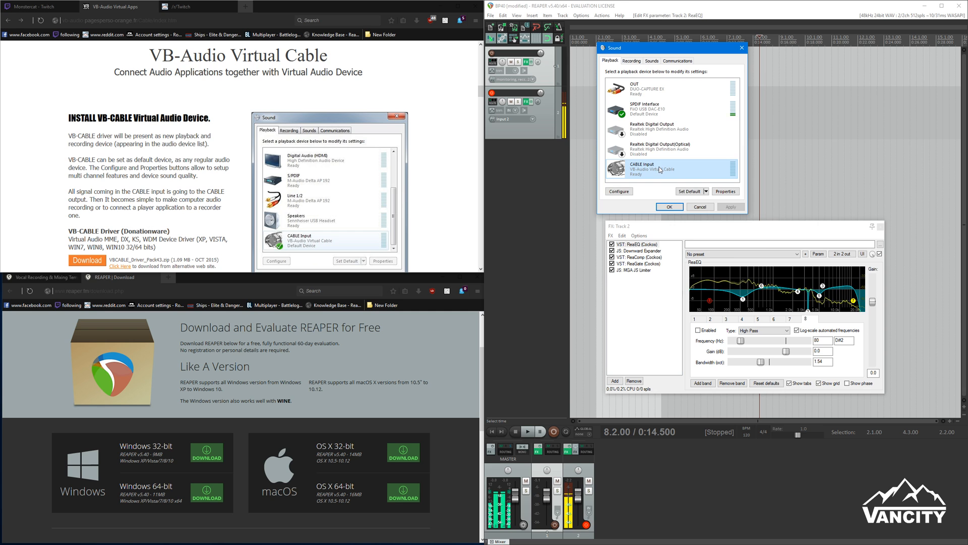
left_click(659, 90)
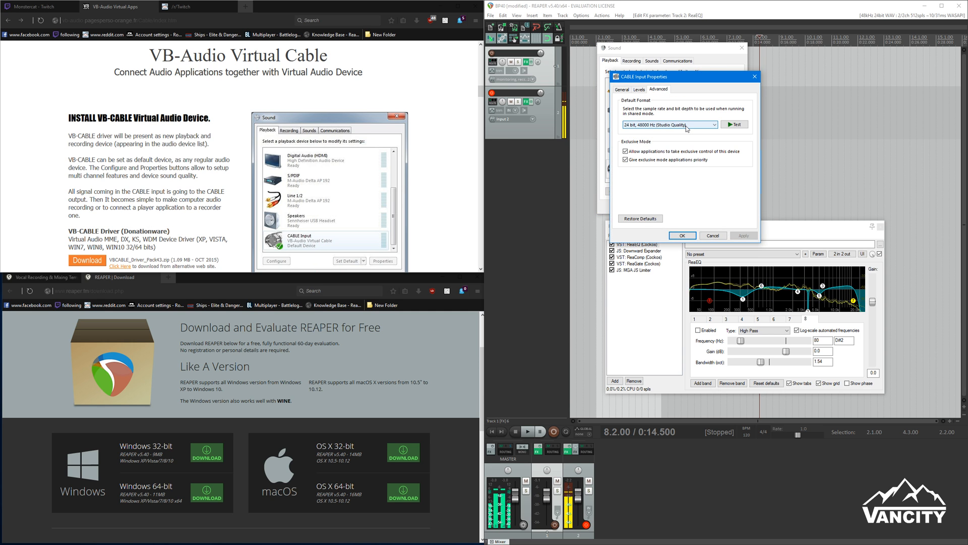
left_click(713, 235)
left_click(702, 207)
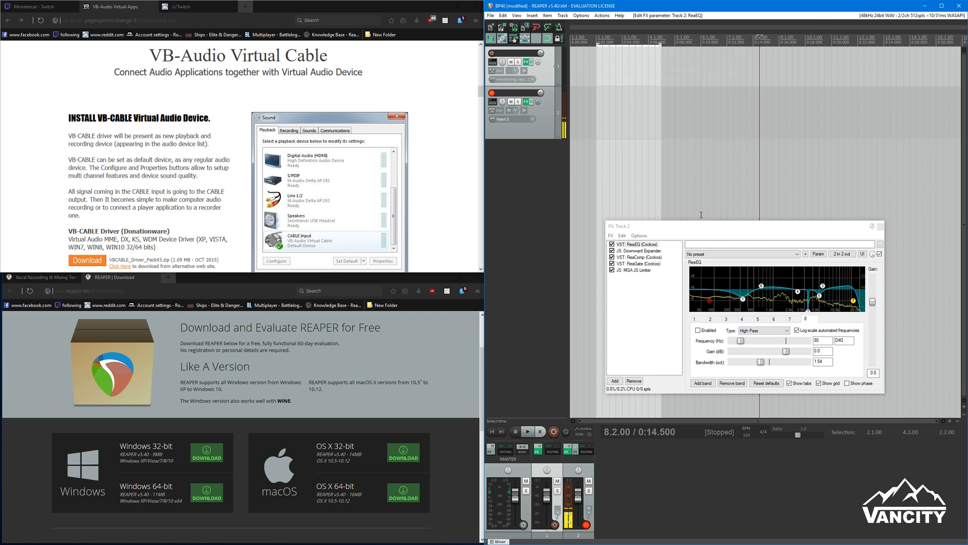
- Switch to OBS and check the sample rate and the desktop and microphone devices in its audio settings, closing them without changes
left_click_drag(723, 229, 707, 227)
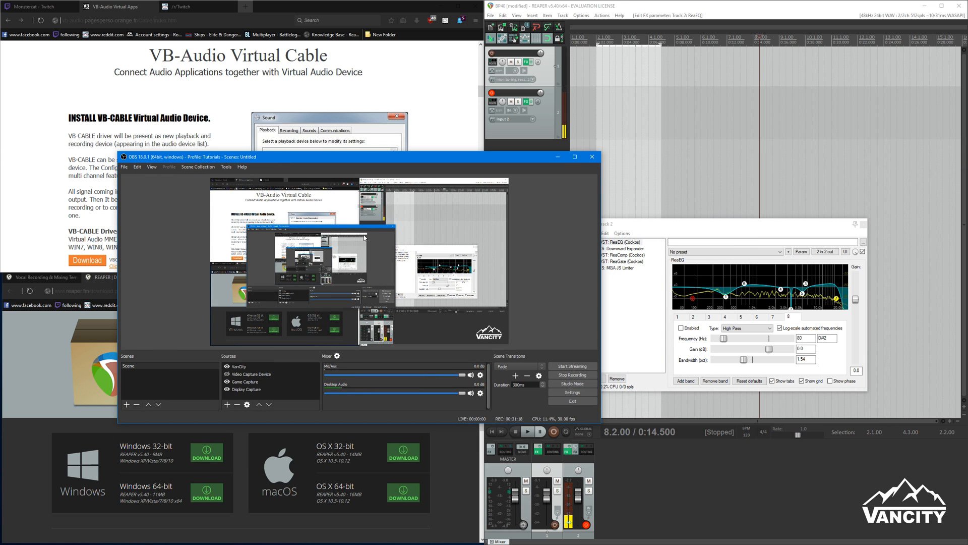
left_click(573, 391)
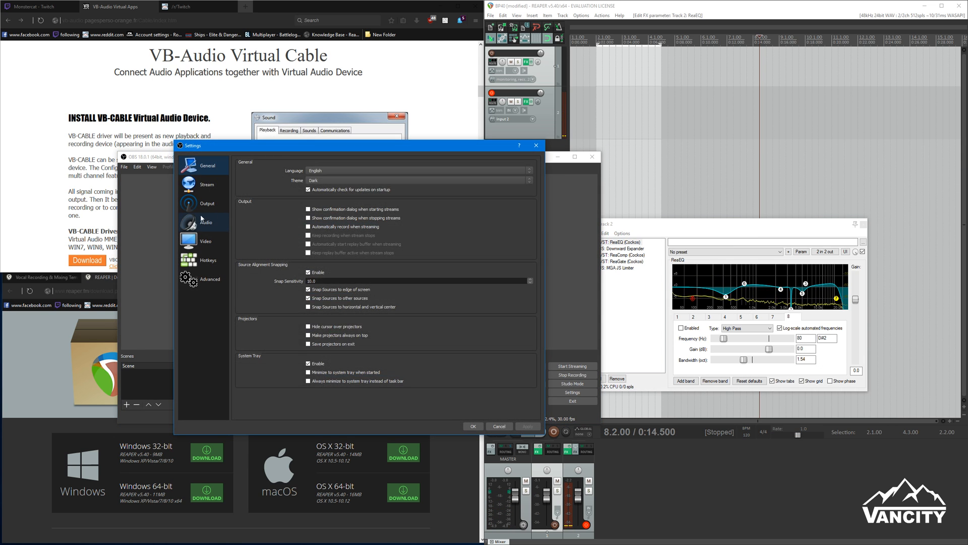
left_click(204, 203)
key("Down")
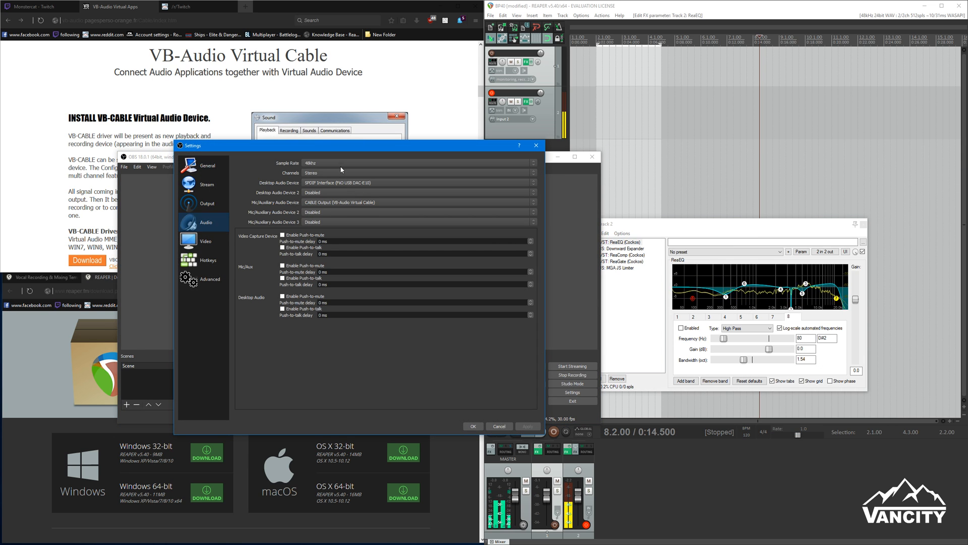
left_click(536, 145)
left_click(558, 157)
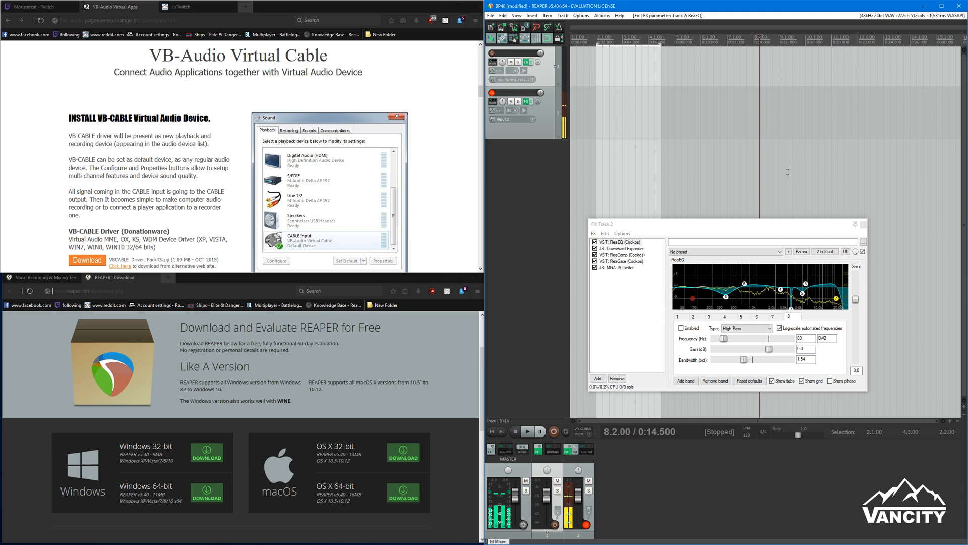
- Move the Track 2 effects window up slightly and check REAPER's audio device settings, cancelling without changes
left_click_drag(789, 230, 792, 207)
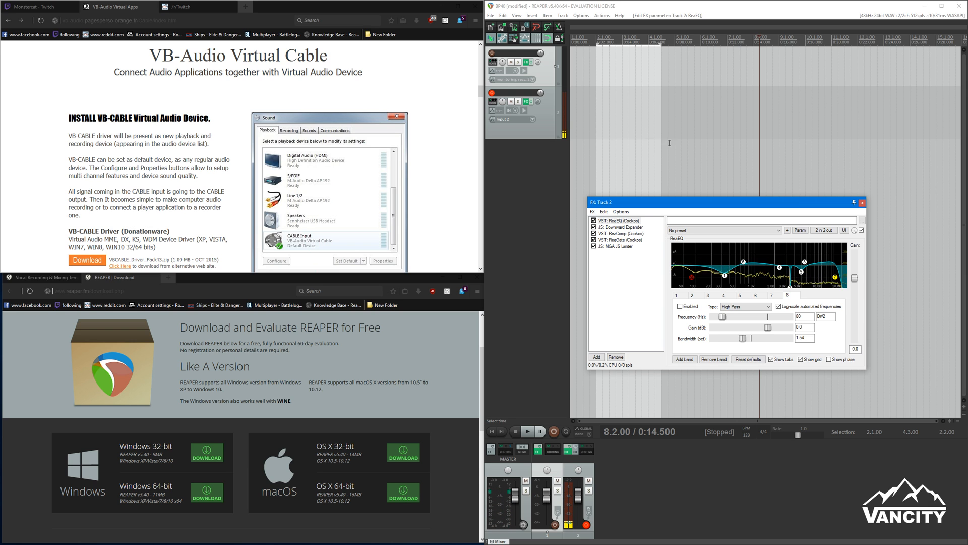
left_click(826, 7)
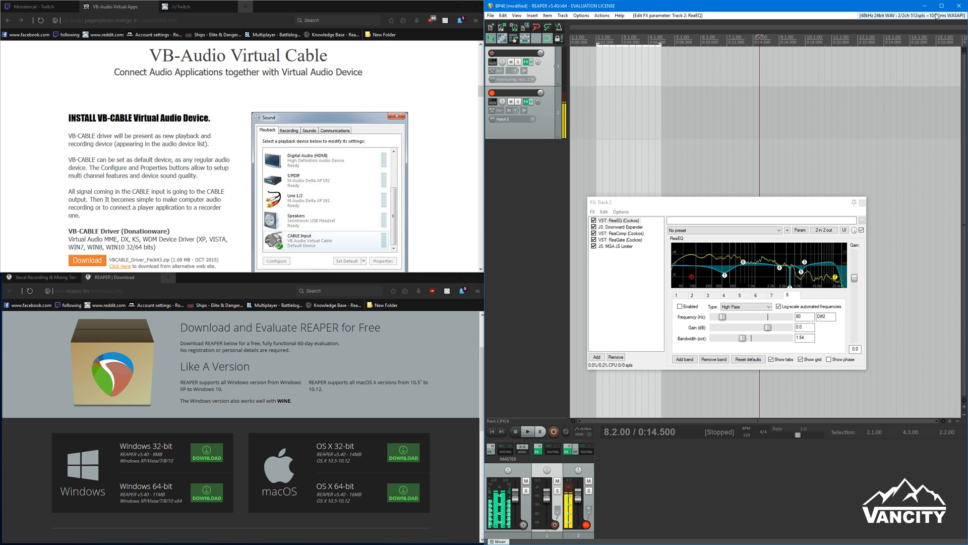
left_click(900, 17)
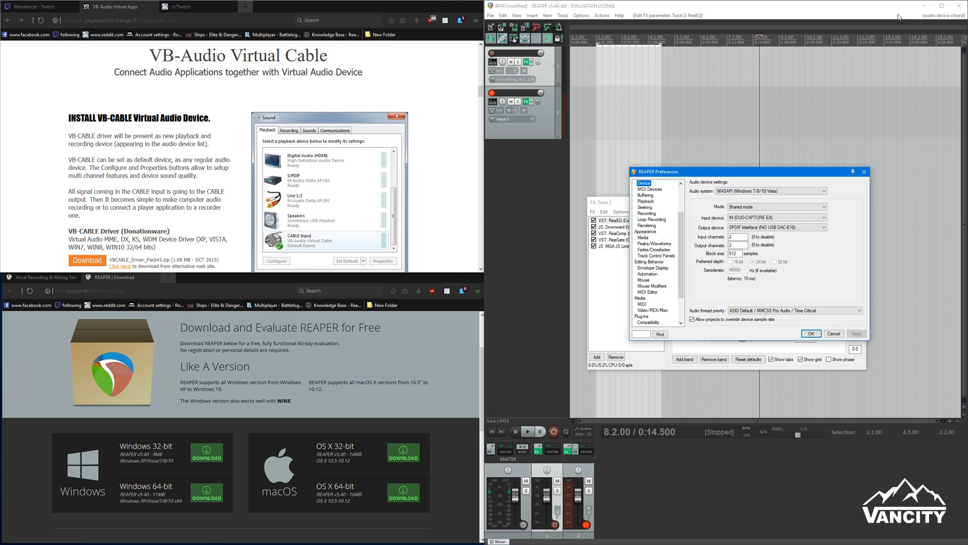
left_click(839, 333)
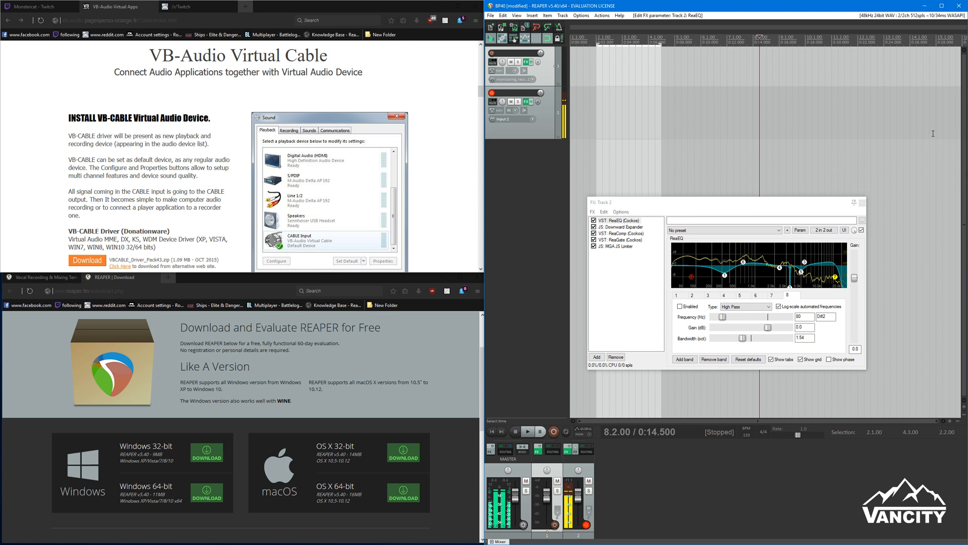
- Set REAPER's output device to CABLE Input (VB-Audio Virtual Cable) with Exclusive mode (polled), and apply the audio device settings
left_click(891, 18)
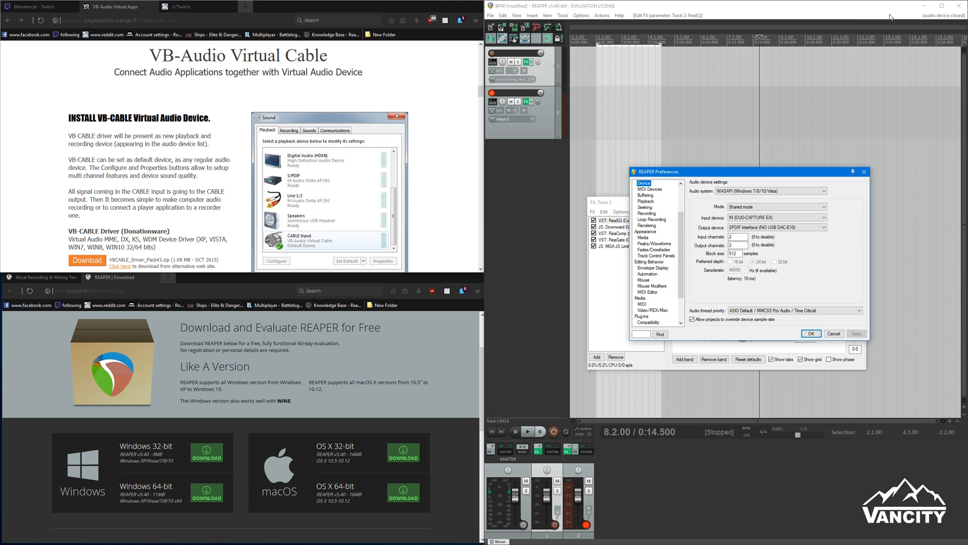
left_click(740, 228)
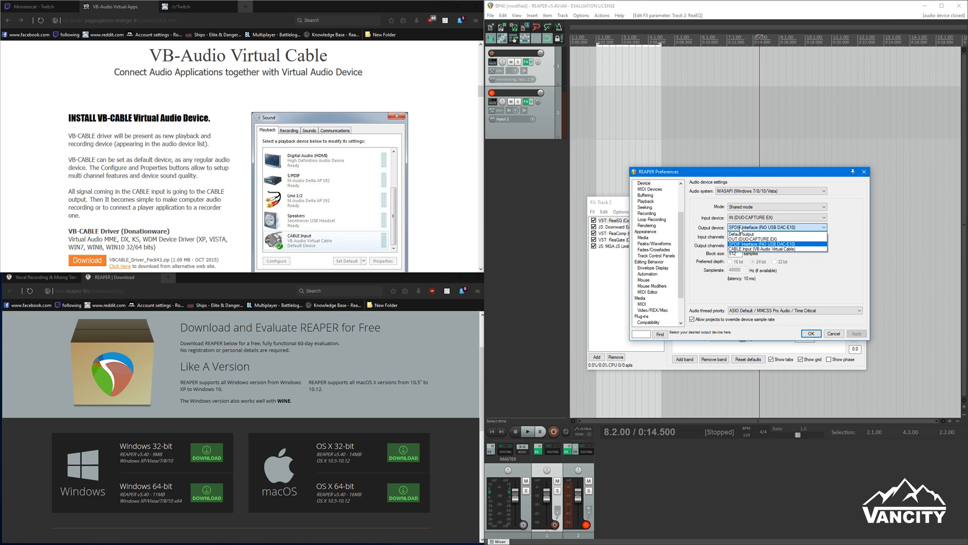
left_click(783, 249)
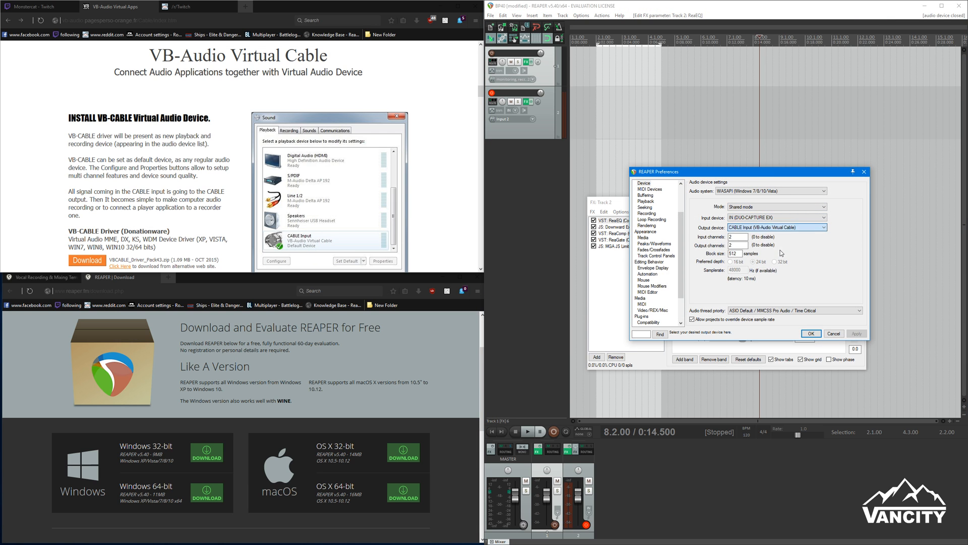
left_click(767, 208)
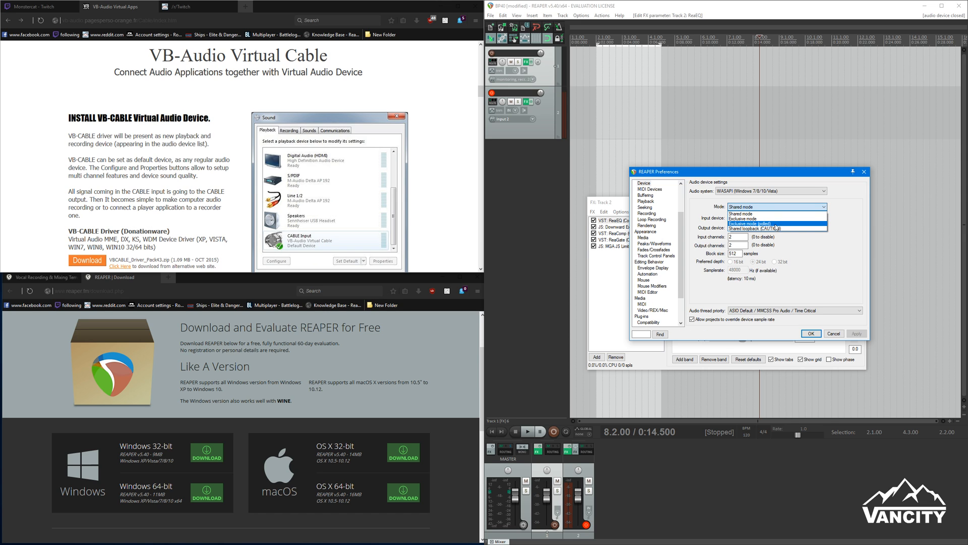
left_click(776, 226)
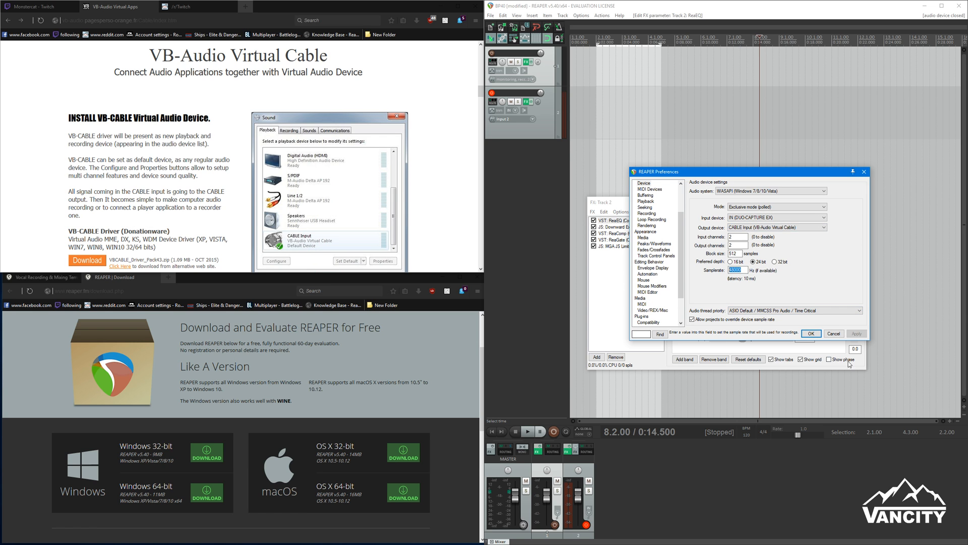
left_click(811, 333)
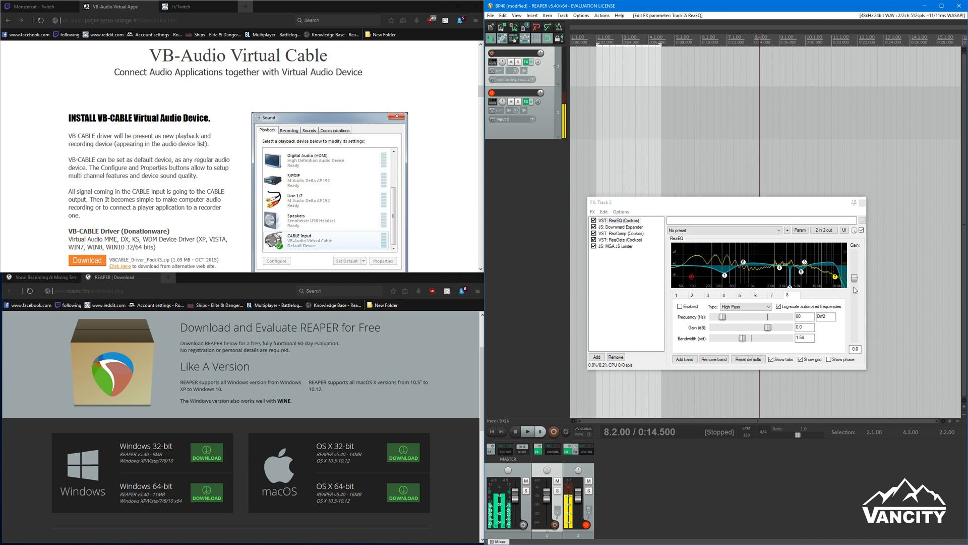
- Switch to OBS to check the Mic/Aux level in its mixer, and minimize it to return to REAPER
key("alt+Tab")
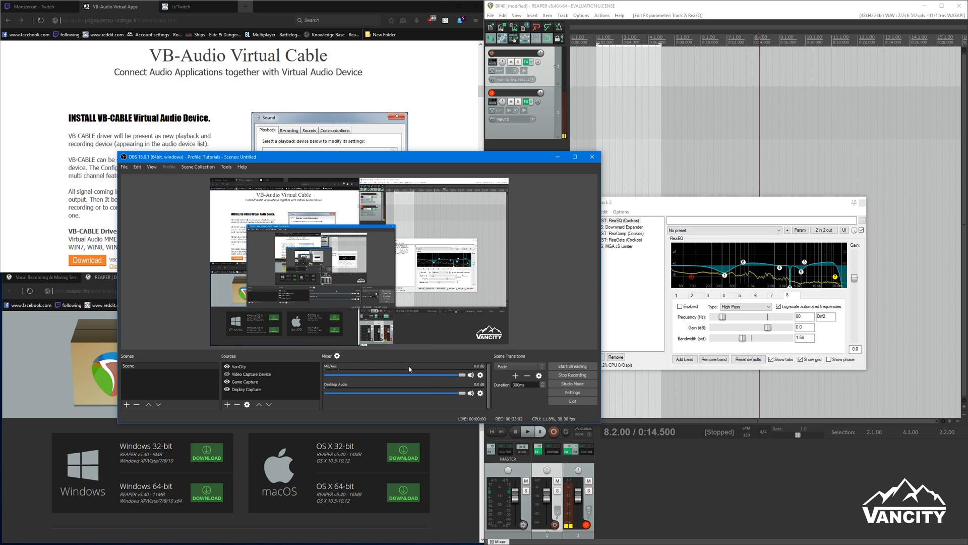
key("alt+Tab")
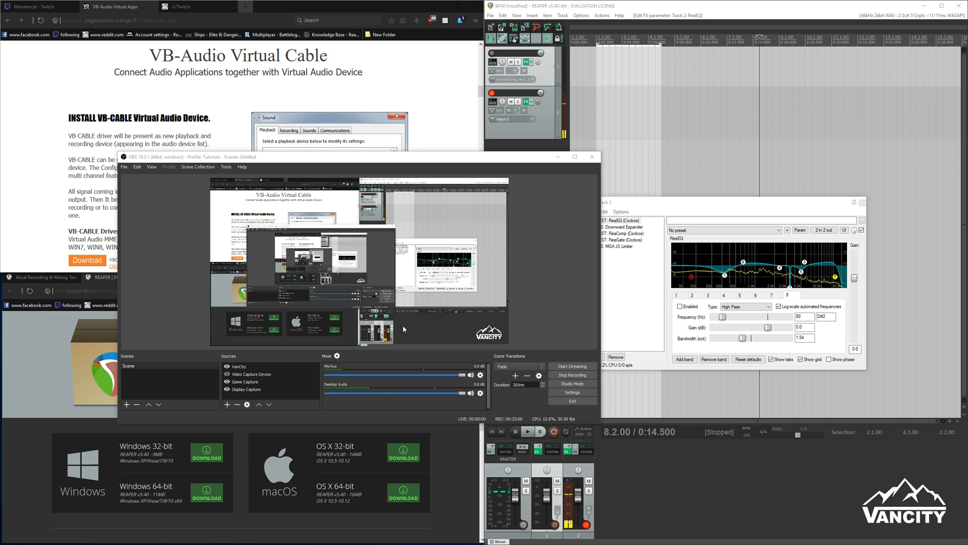
left_click(558, 157)
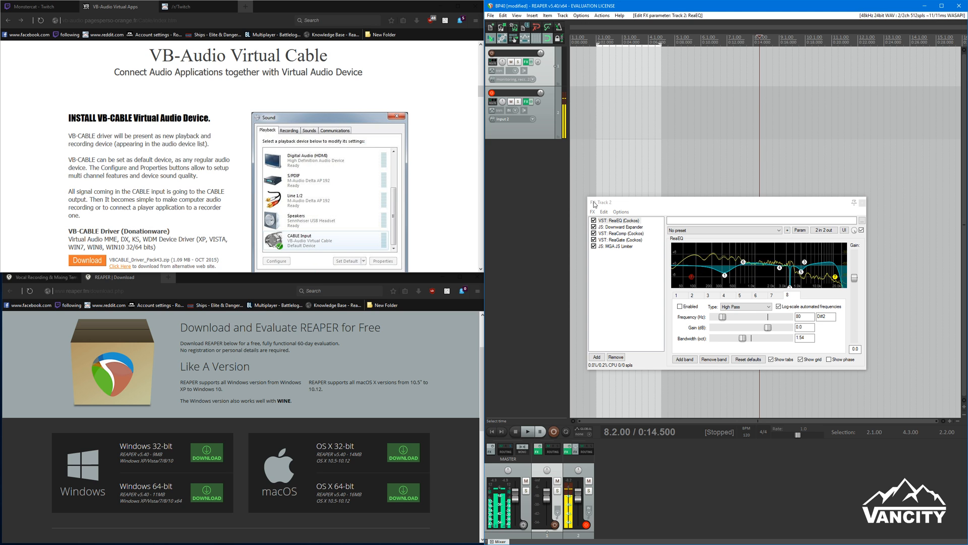
- Look through the Downward Expander, ReaComp, ReaGate and MGA JS Limiter settings on Track 2, and return to ReaEQ
left_click(625, 227)
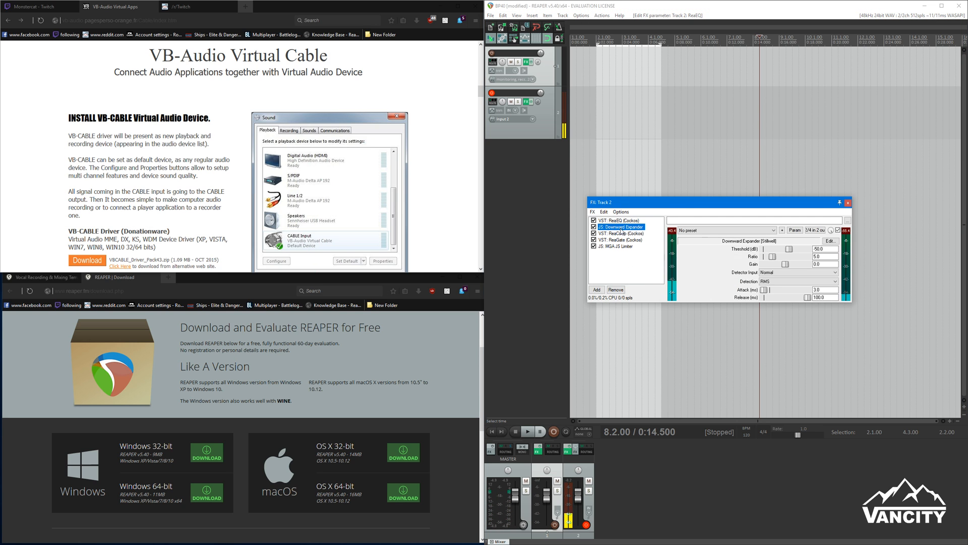
left_click(621, 233)
left_click(623, 240)
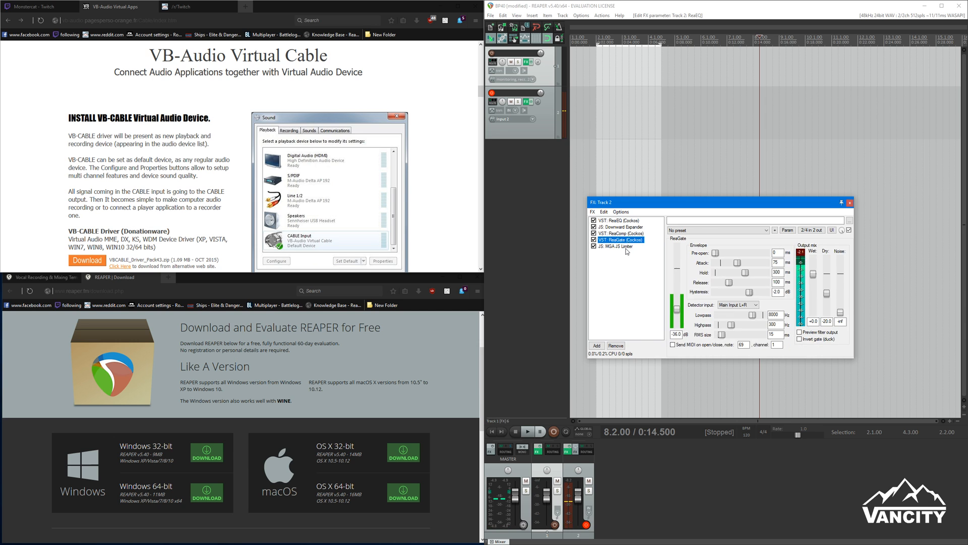
left_click(627, 247)
left_click(627, 240)
left_click(627, 233)
left_click(627, 227)
left_click(627, 221)
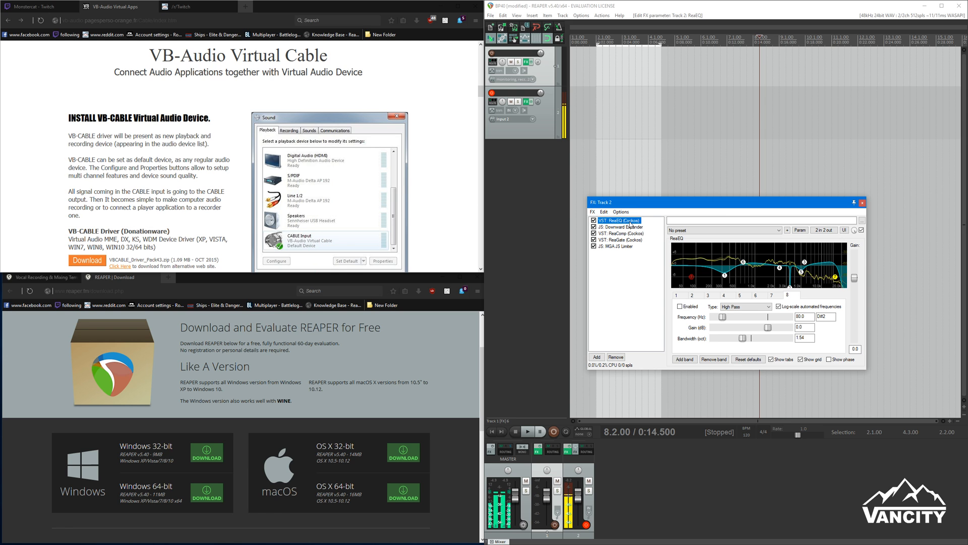
- Recheck the output device and mode in REAPER's audio device settings, and close them
left_click(894, 17)
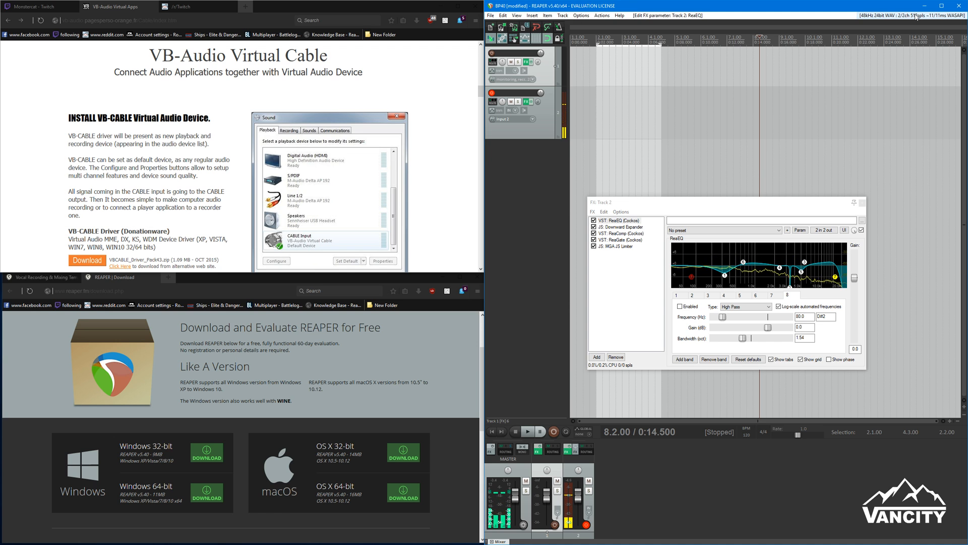
left_click(916, 17)
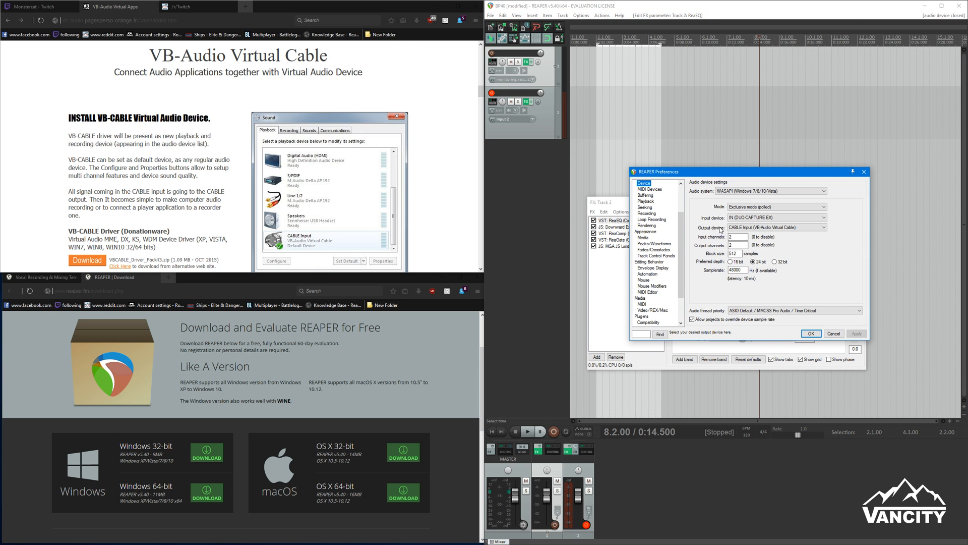
left_click(811, 333)
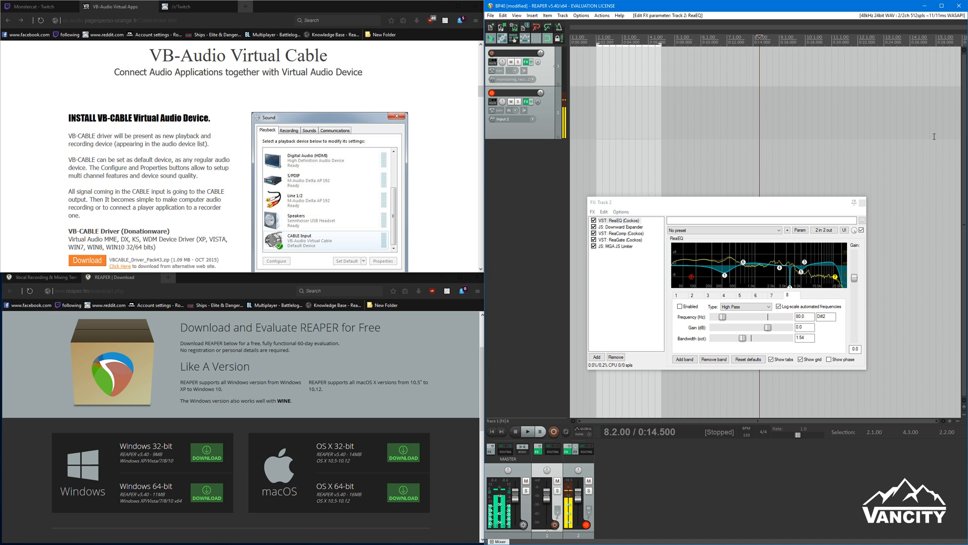
- Check that CABLE Output is the default recording device in the Windows Sound settings, and close them
left_click(698, 209)
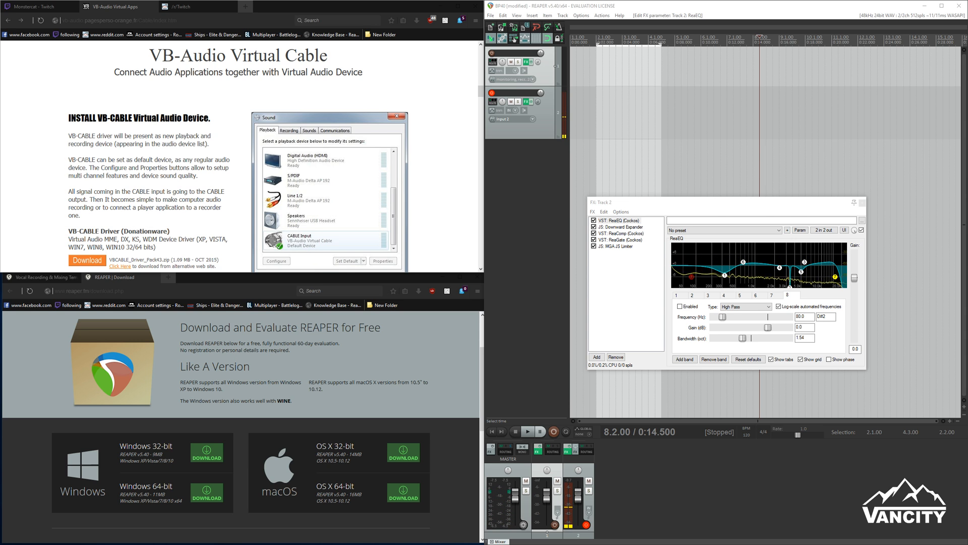
left_click_drag(967, 95, 744, 96)
left_click(732, 217)
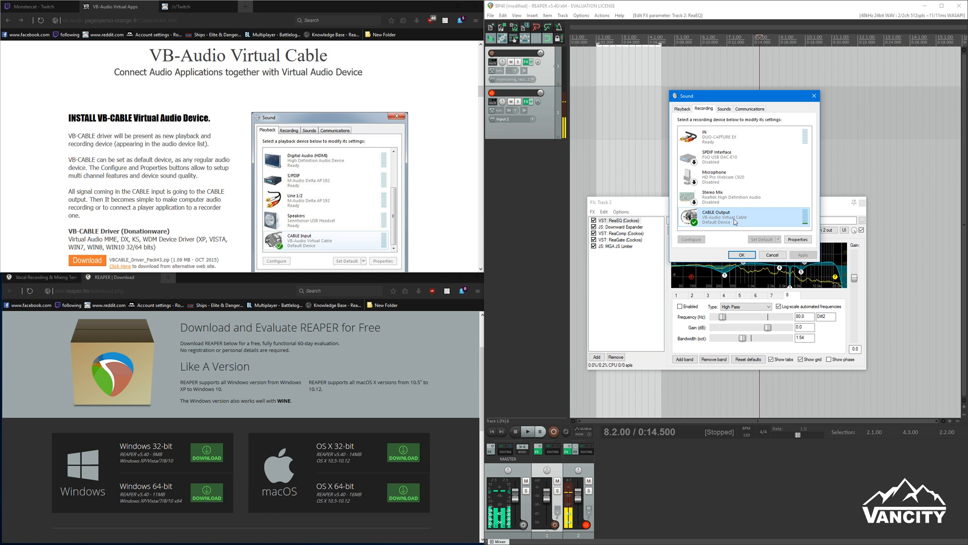
left_click(814, 96)
- Move REAPER down to reach Discord, check the input and output devices in Discord's voice settings, and return to REAPER
left_click_drag(787, 5, 784, 96)
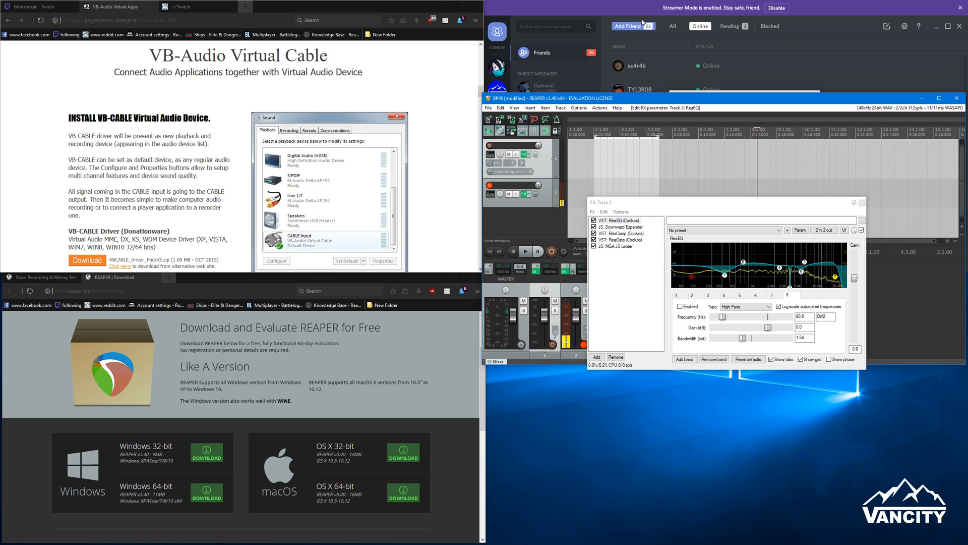
left_click(776, 55)
left_click(591, 259)
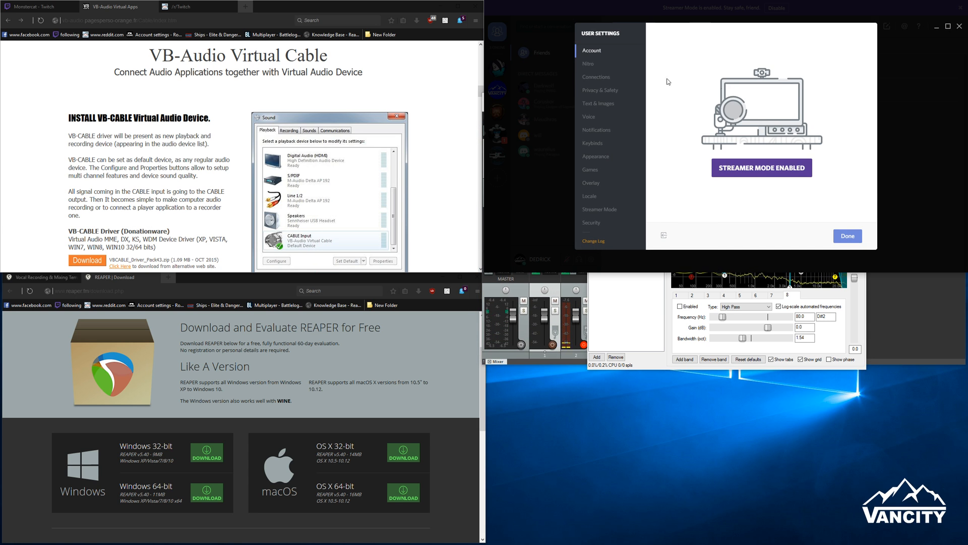
left_click(589, 116)
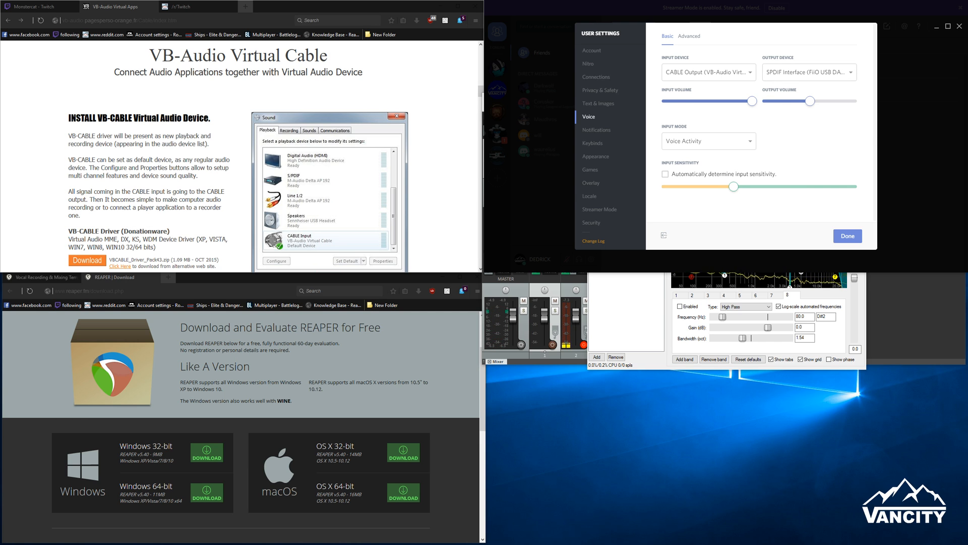
key("Escape")
left_click(652, 333)
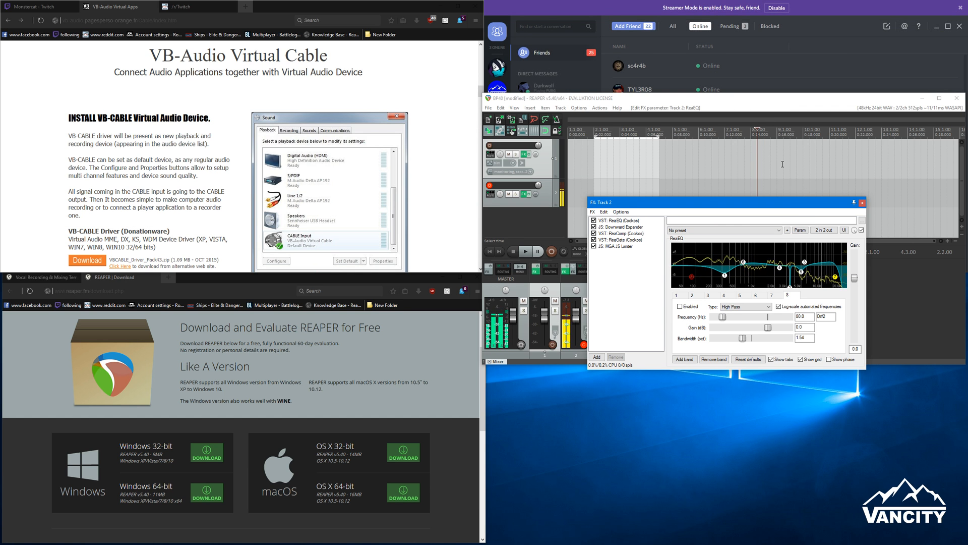
- Show the Monstercat Twitch stream and Track 2's ReaGate settings, and switch to OBS to examine the mixer levels
left_click_drag(811, 206, 810, 180)
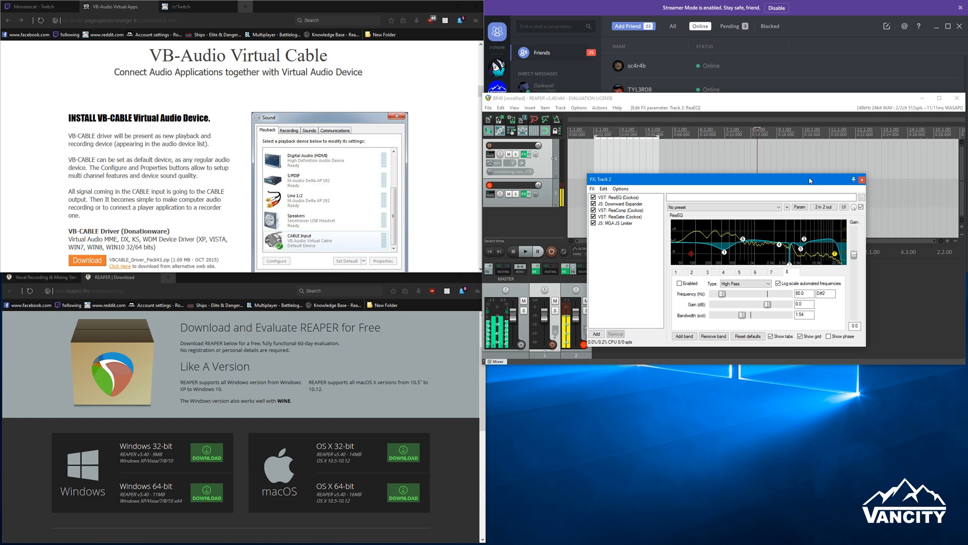
left_click(40, 6)
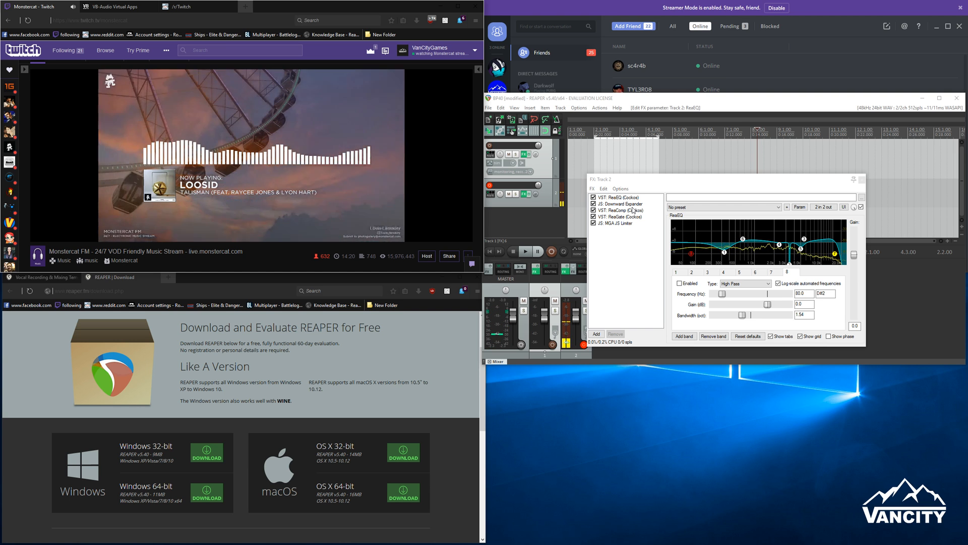
left_click(635, 217)
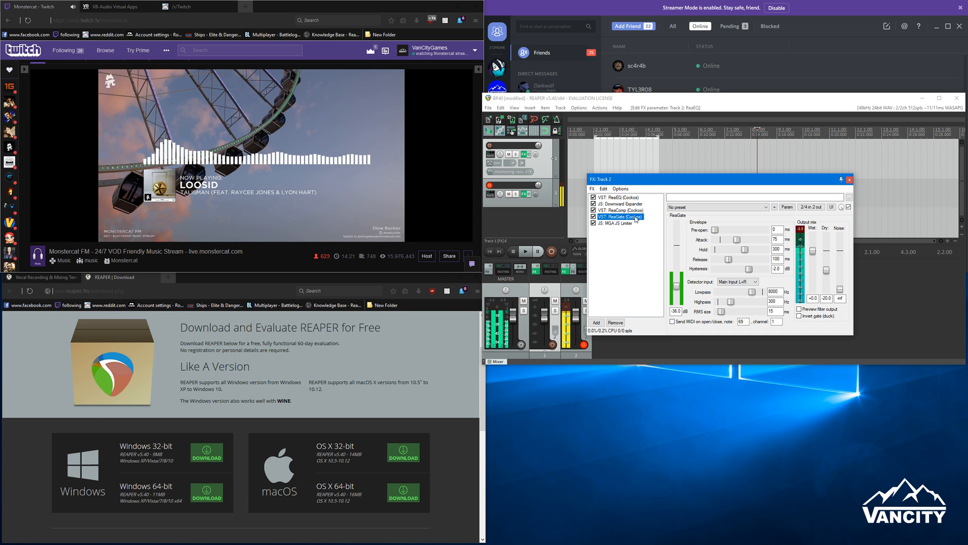
key("alt+Tab")
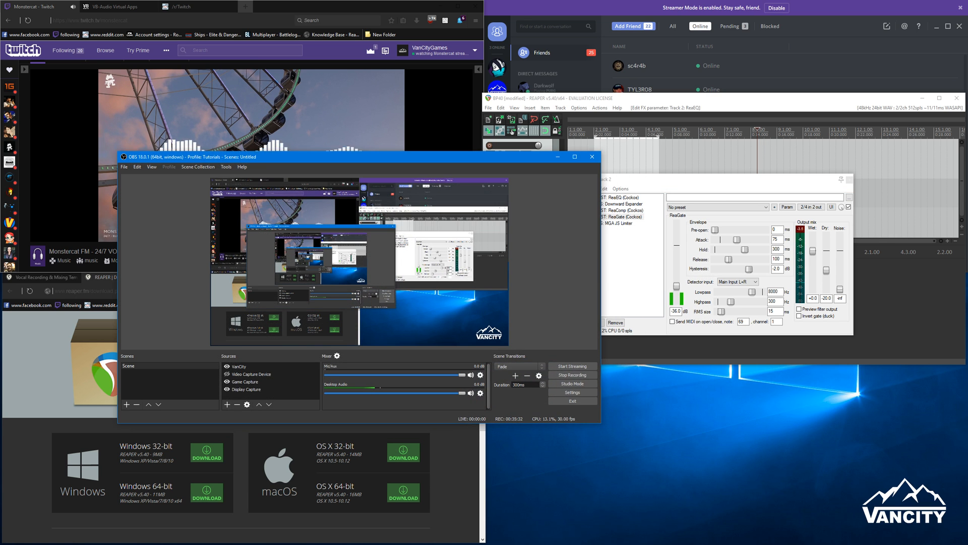